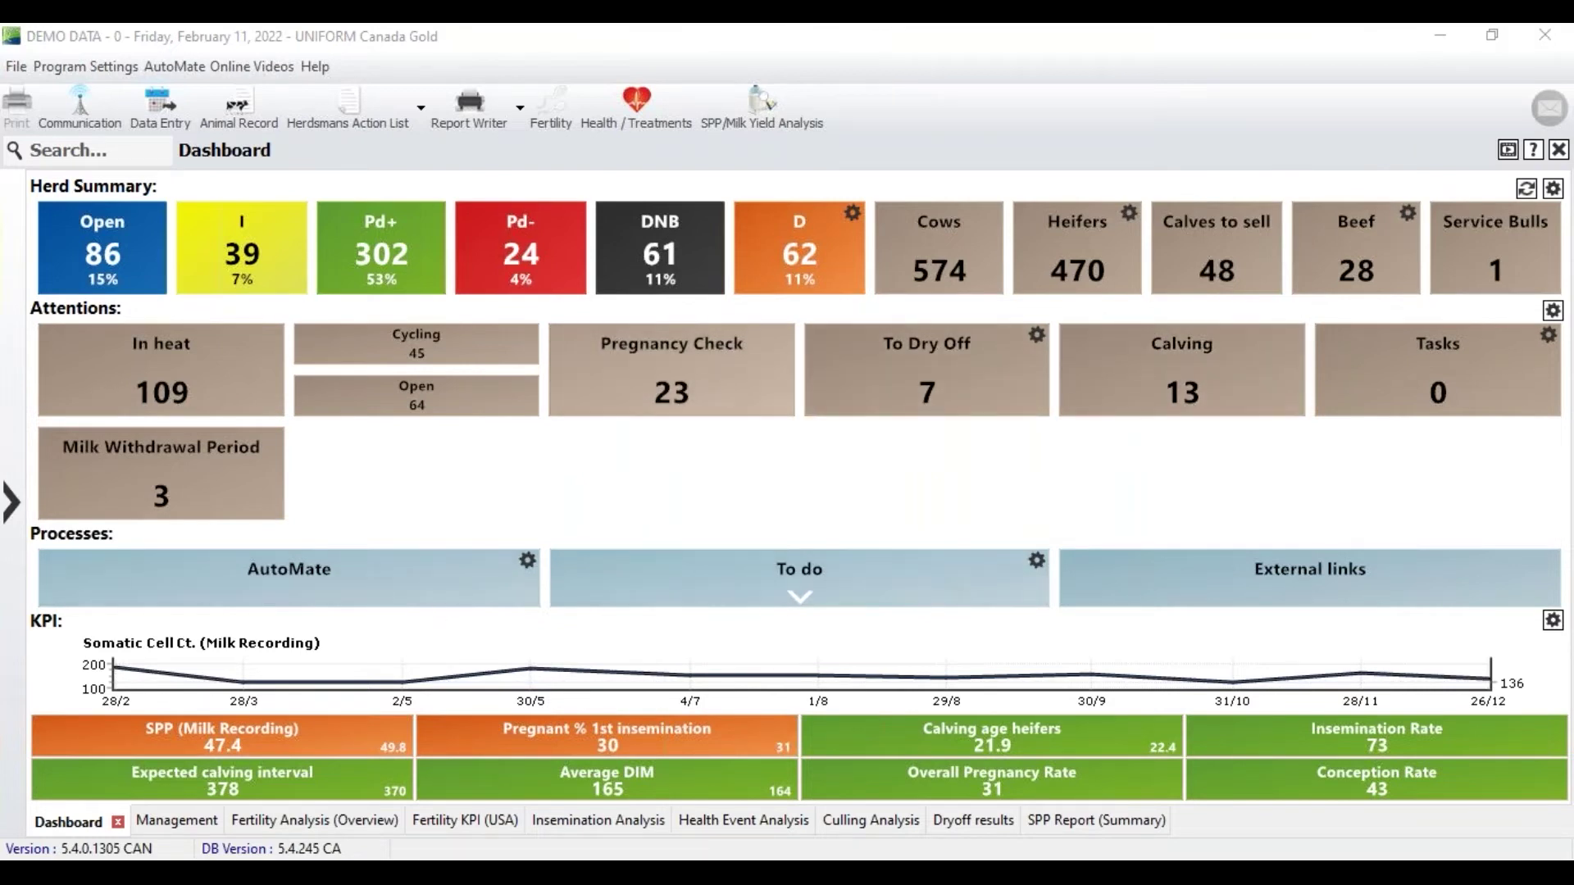
# Open the Fertility Analysis (Overview) and examine the Milking Herd figures and the Young Stock calving figures, including twins.
pyautogui.click(322, 821)
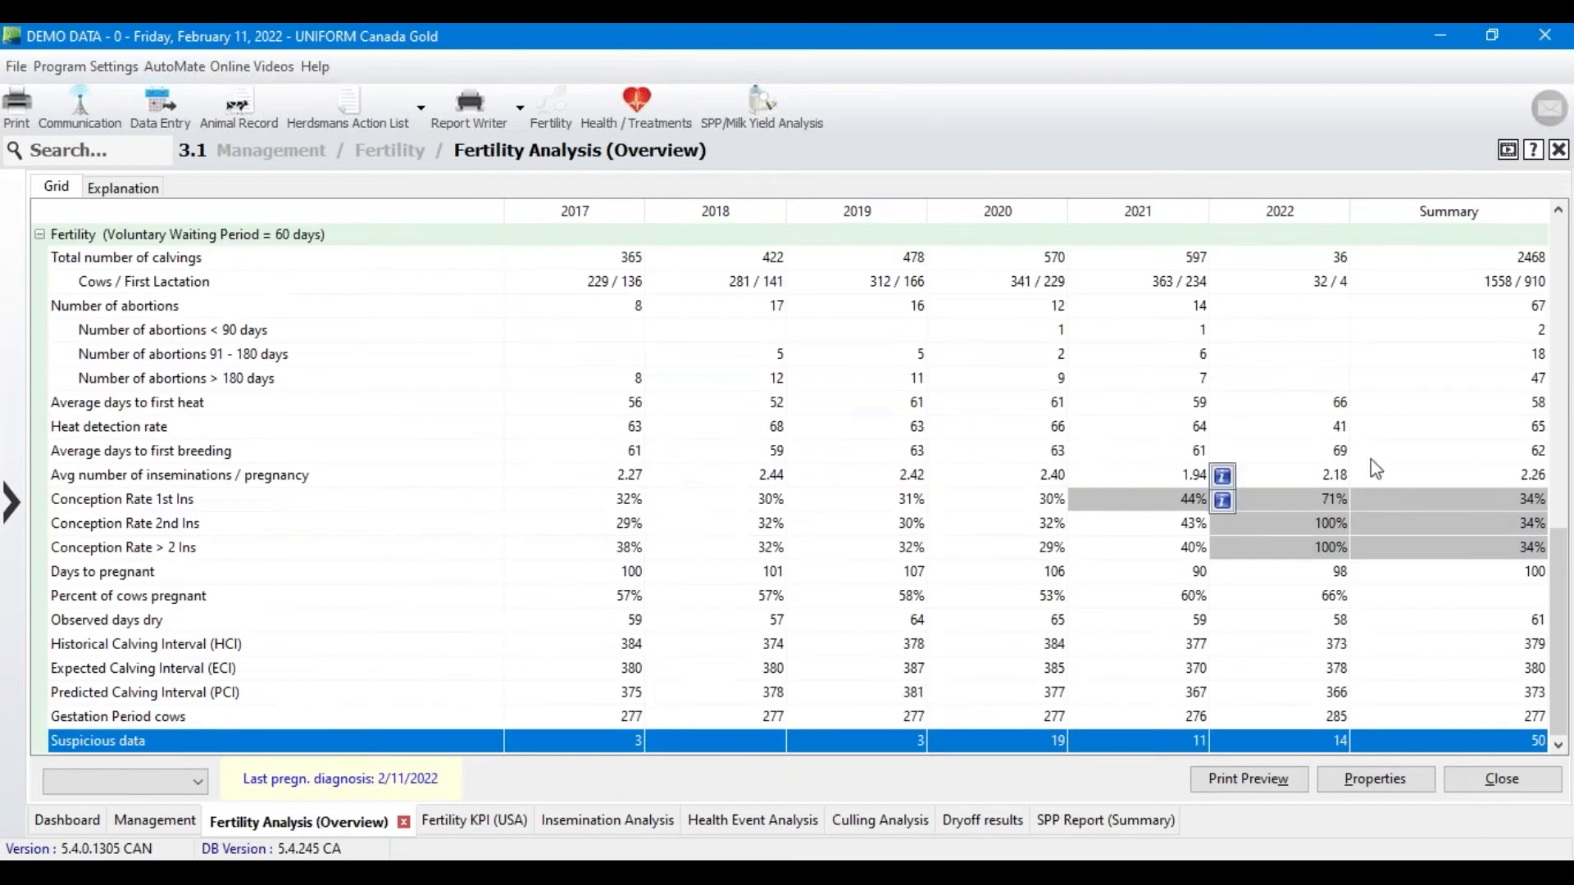
pyautogui.moveTo(1557, 640); pyautogui.dragTo(1567, 238)
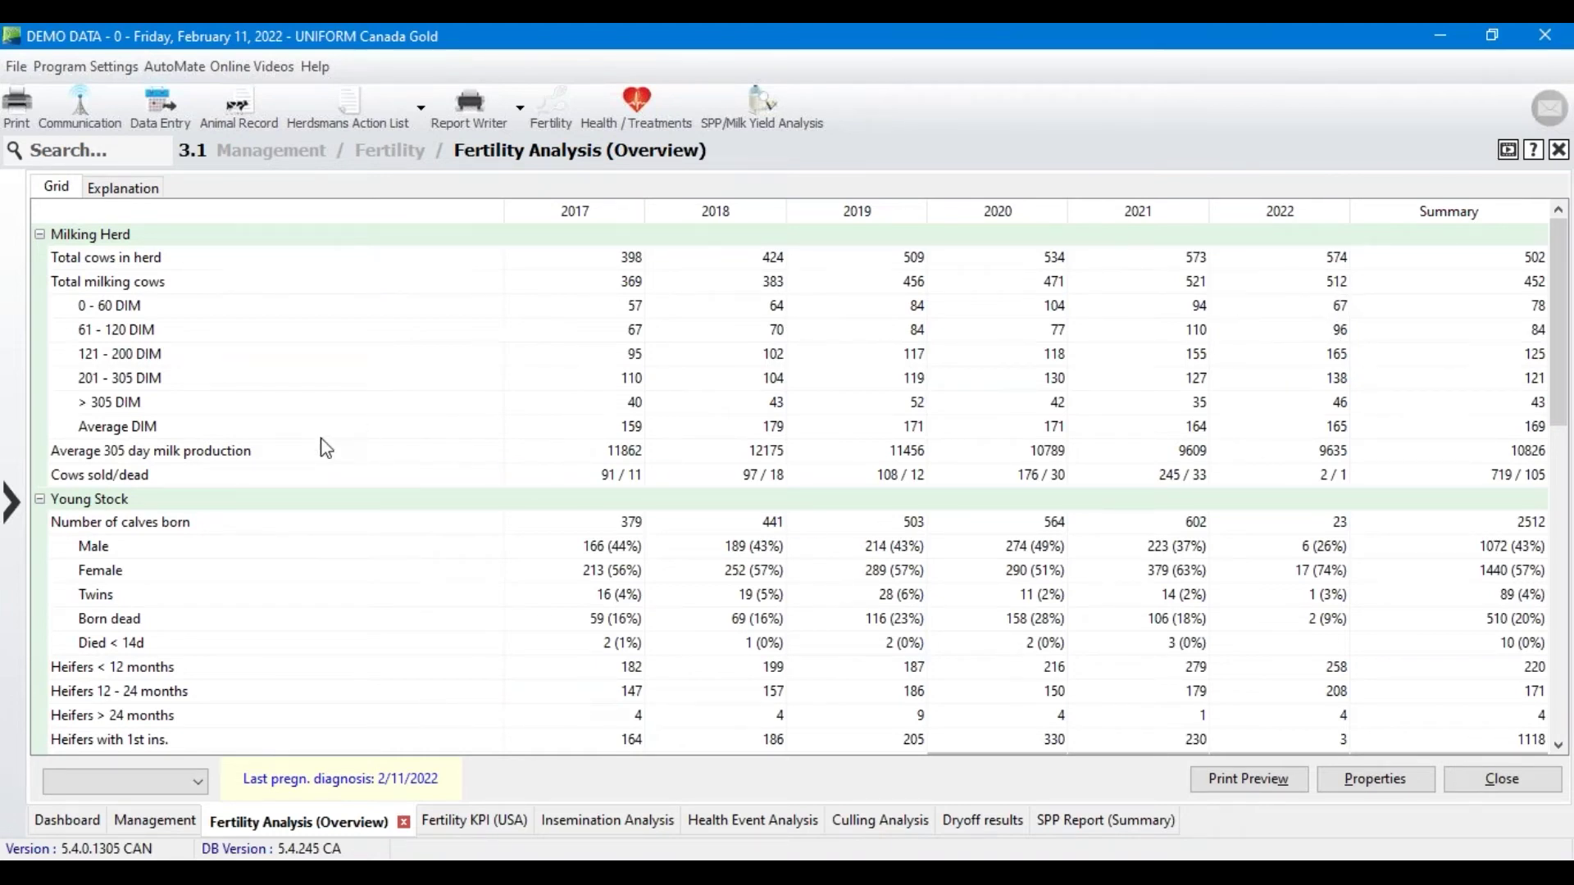
pyautogui.scroll(-3, 326, 448)
pyautogui.scroll(-3, 326, 448)
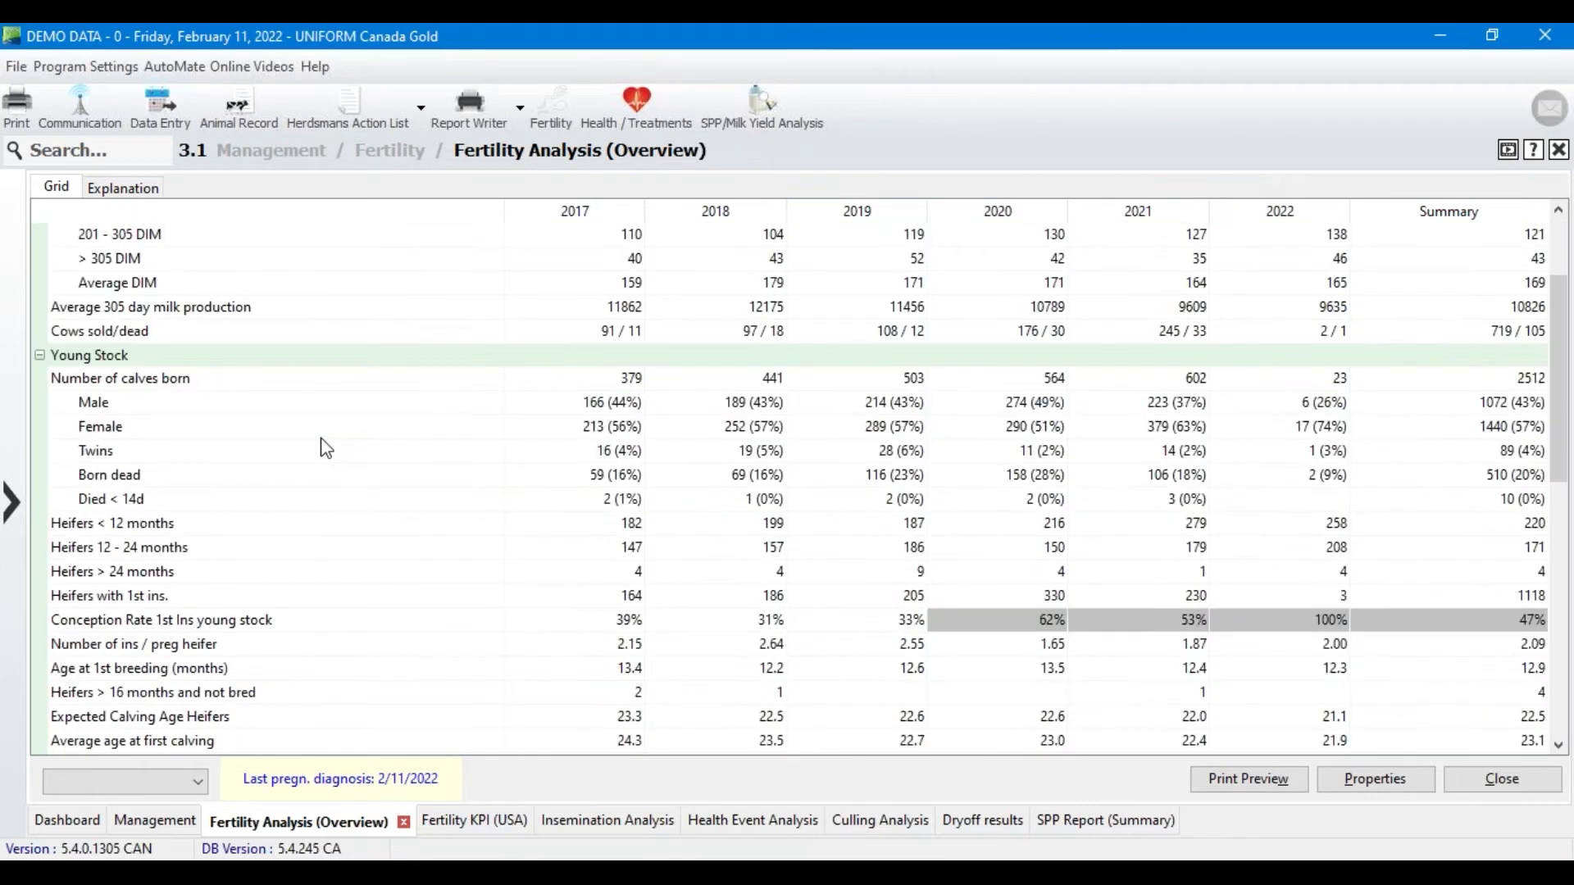
pyautogui.scroll(-3, 326, 448)
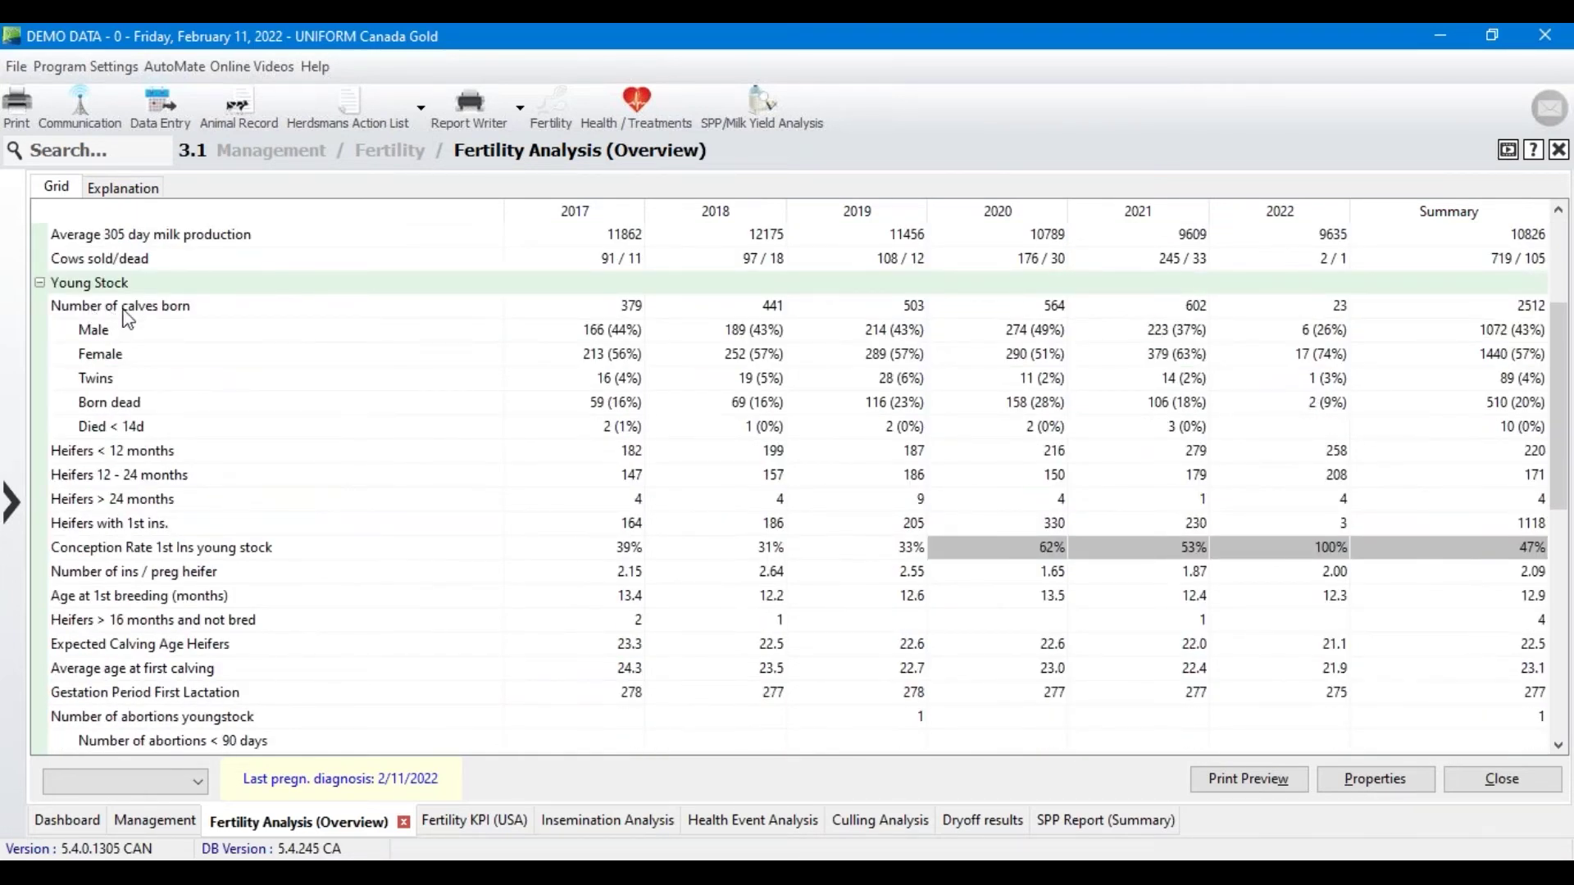
pyautogui.click(78, 310)
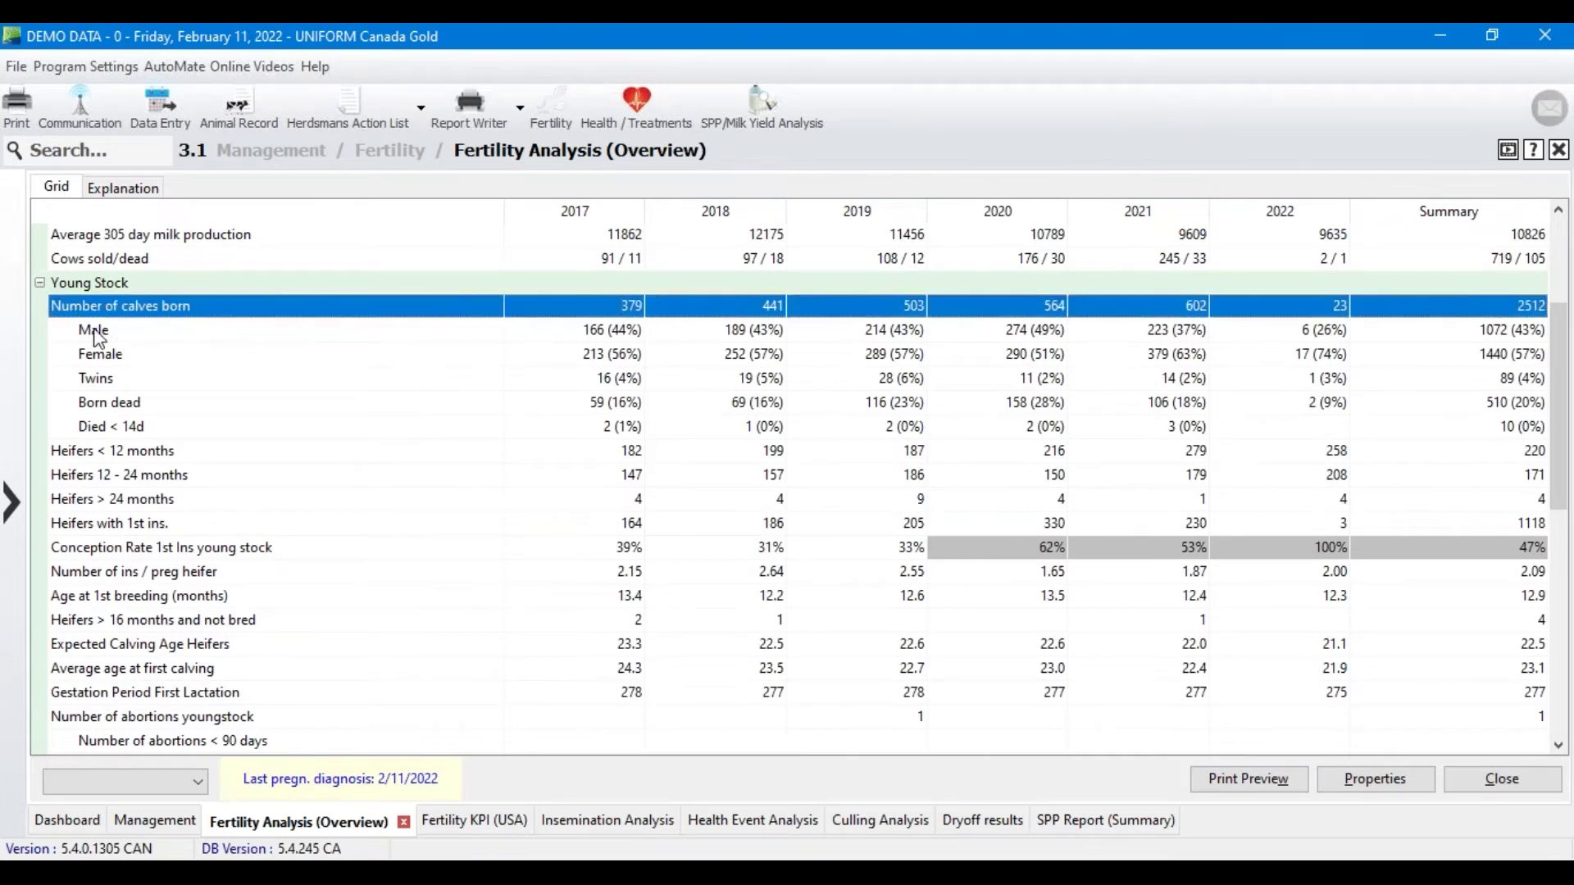
pyautogui.click(97, 382)
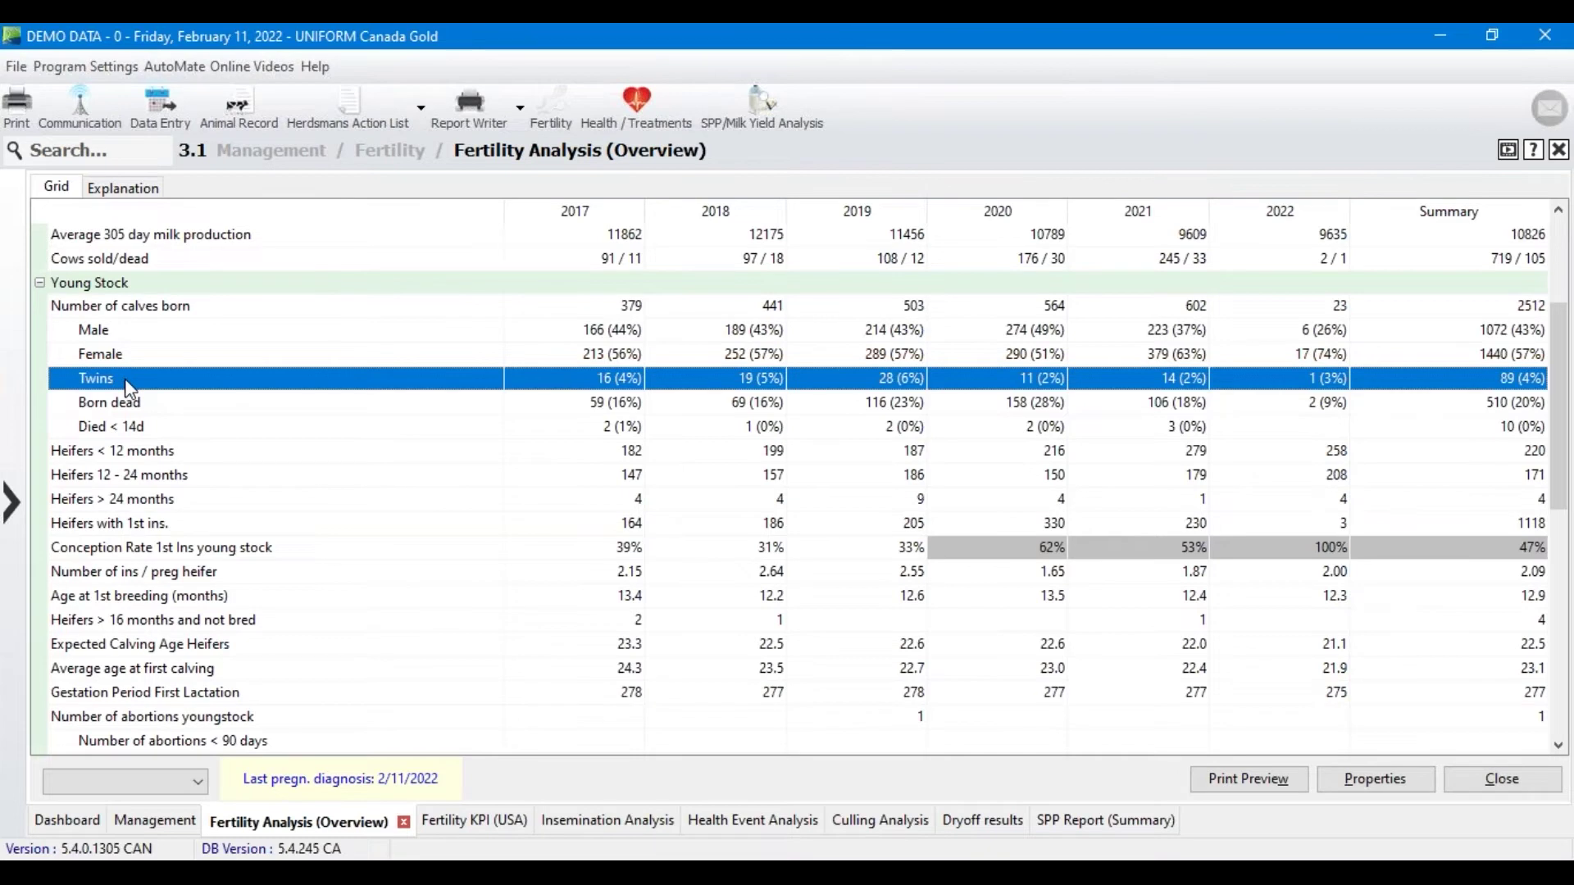
pyautogui.moveTo(520, 384)
# Examine the young stock figures for inseminations per pregnant heifer, expected calving age, gestation period and average age at first calving.
pyautogui.scroll(-2, 123, 471)
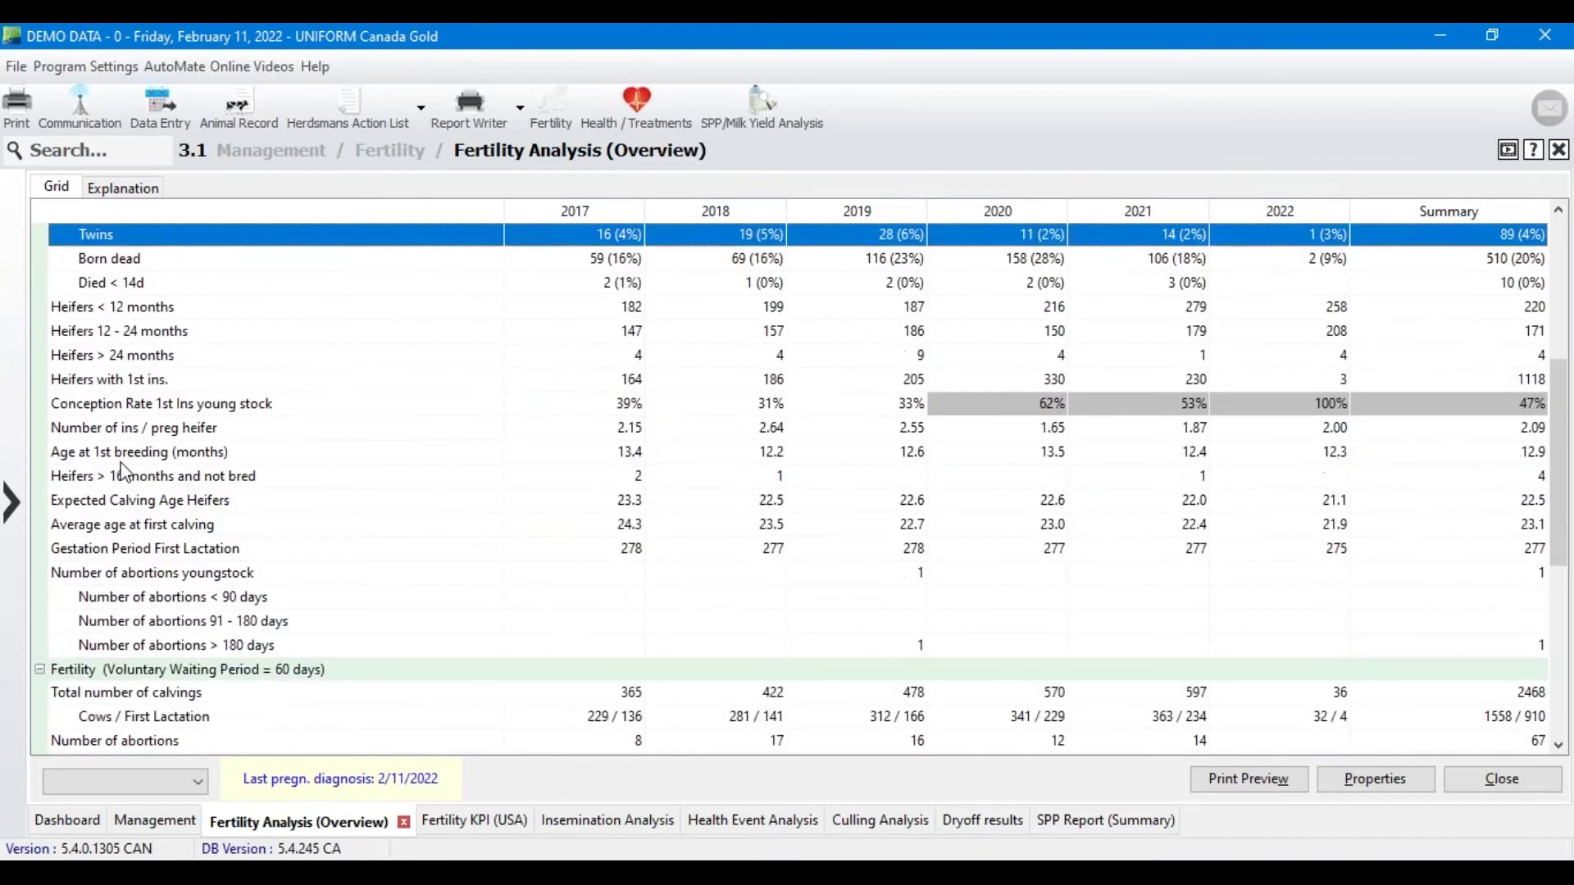
pyautogui.click(96, 434)
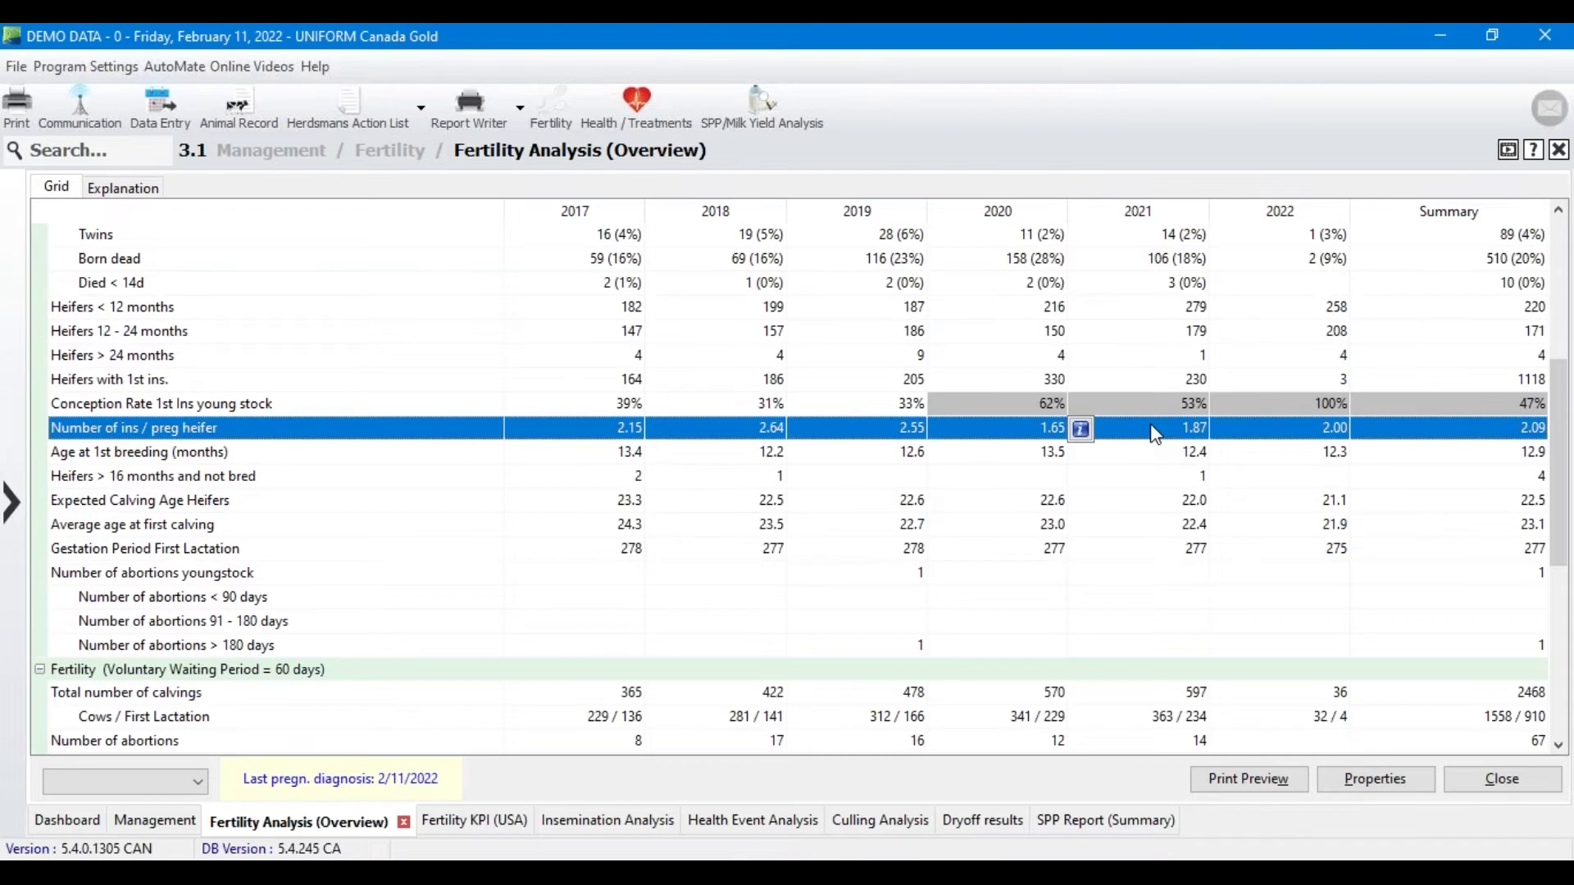
pyautogui.click(197, 509)
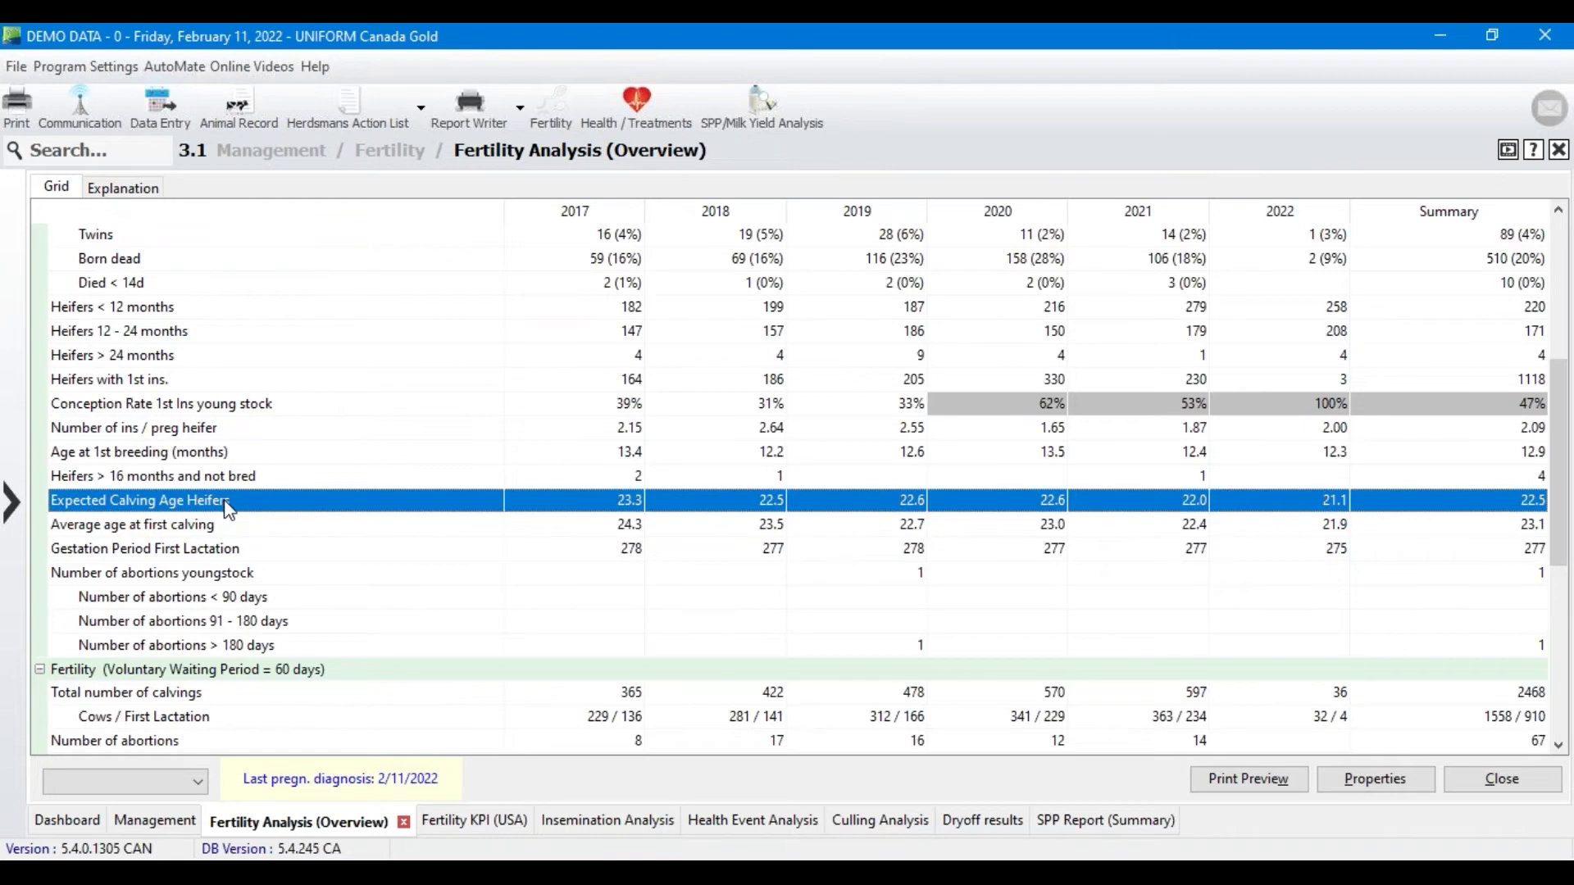
pyautogui.click(185, 550)
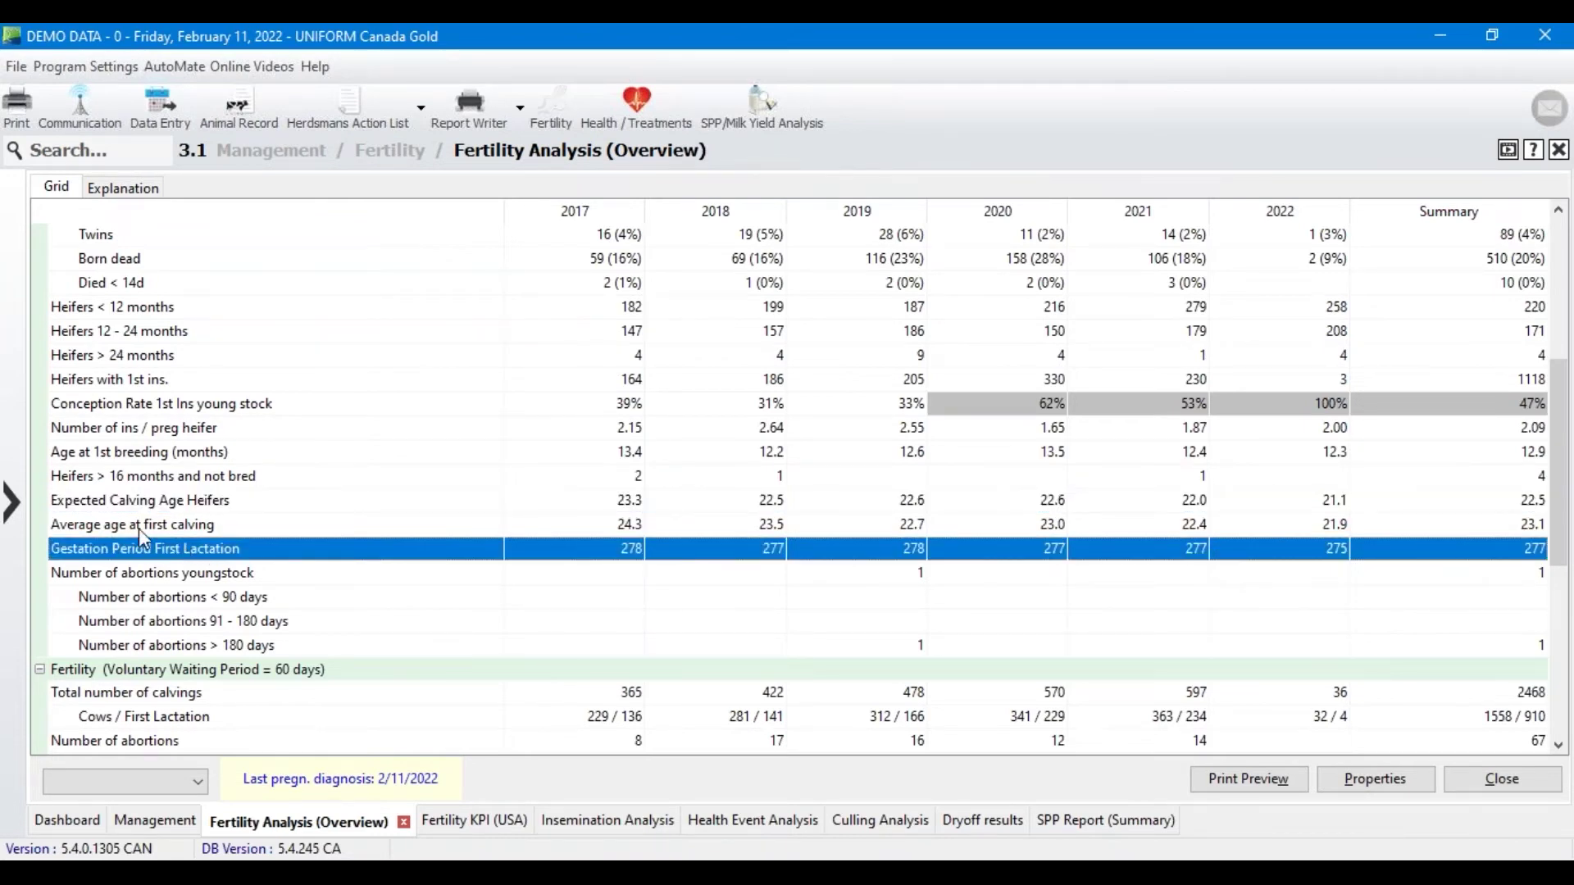
pyautogui.click(141, 531)
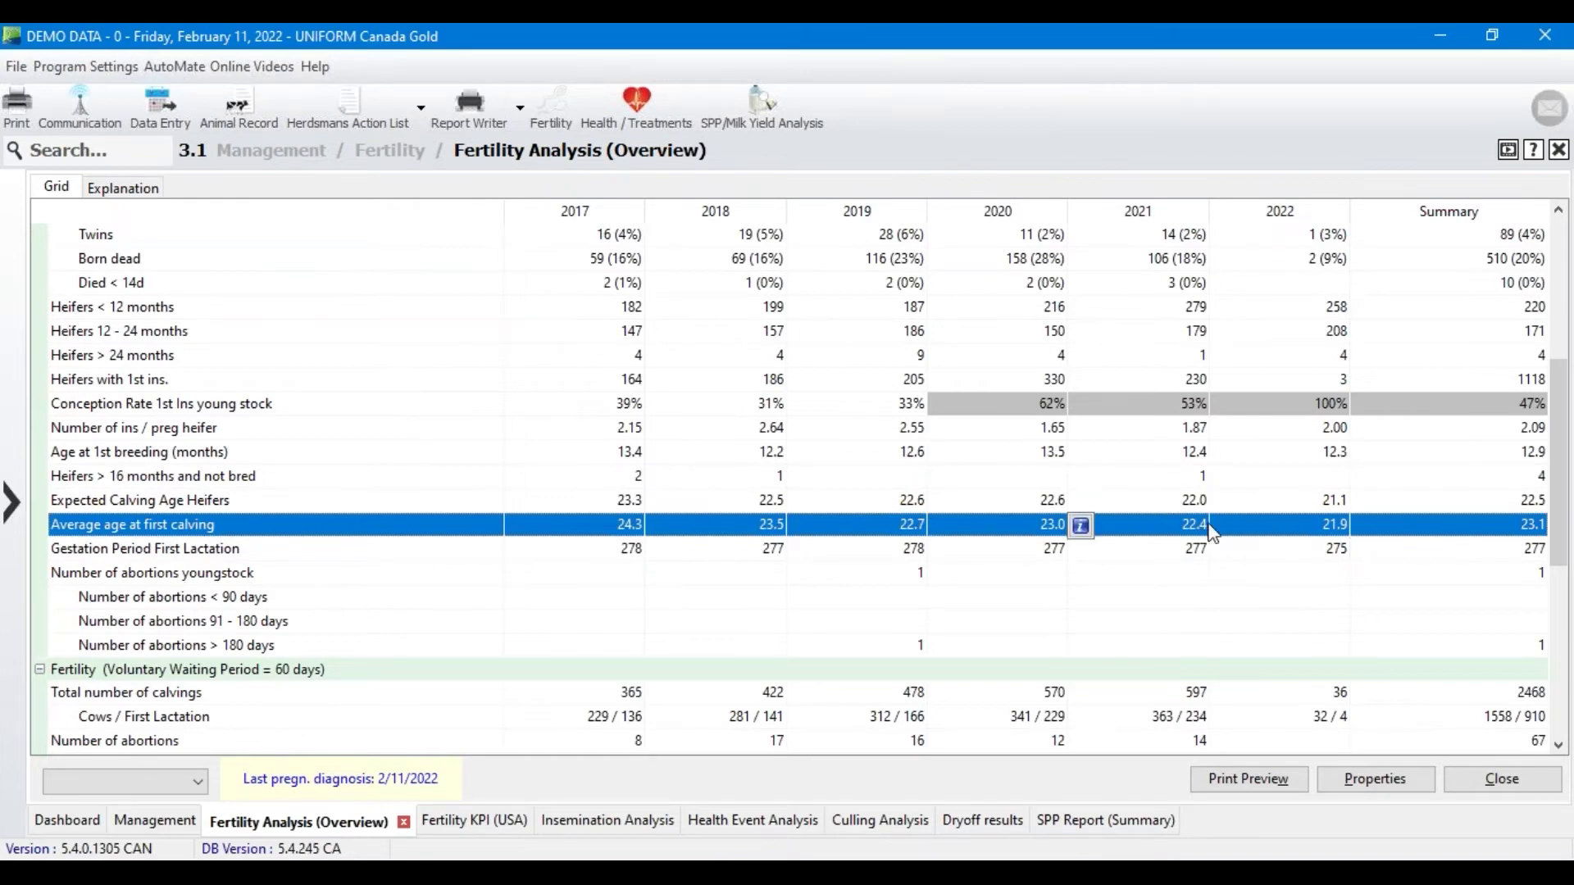
# Examine the Fertility section's total calvings, average days to first heat and average number of inseminations per pregnancy across the years.
pyautogui.scroll(-2, 1123, 591)
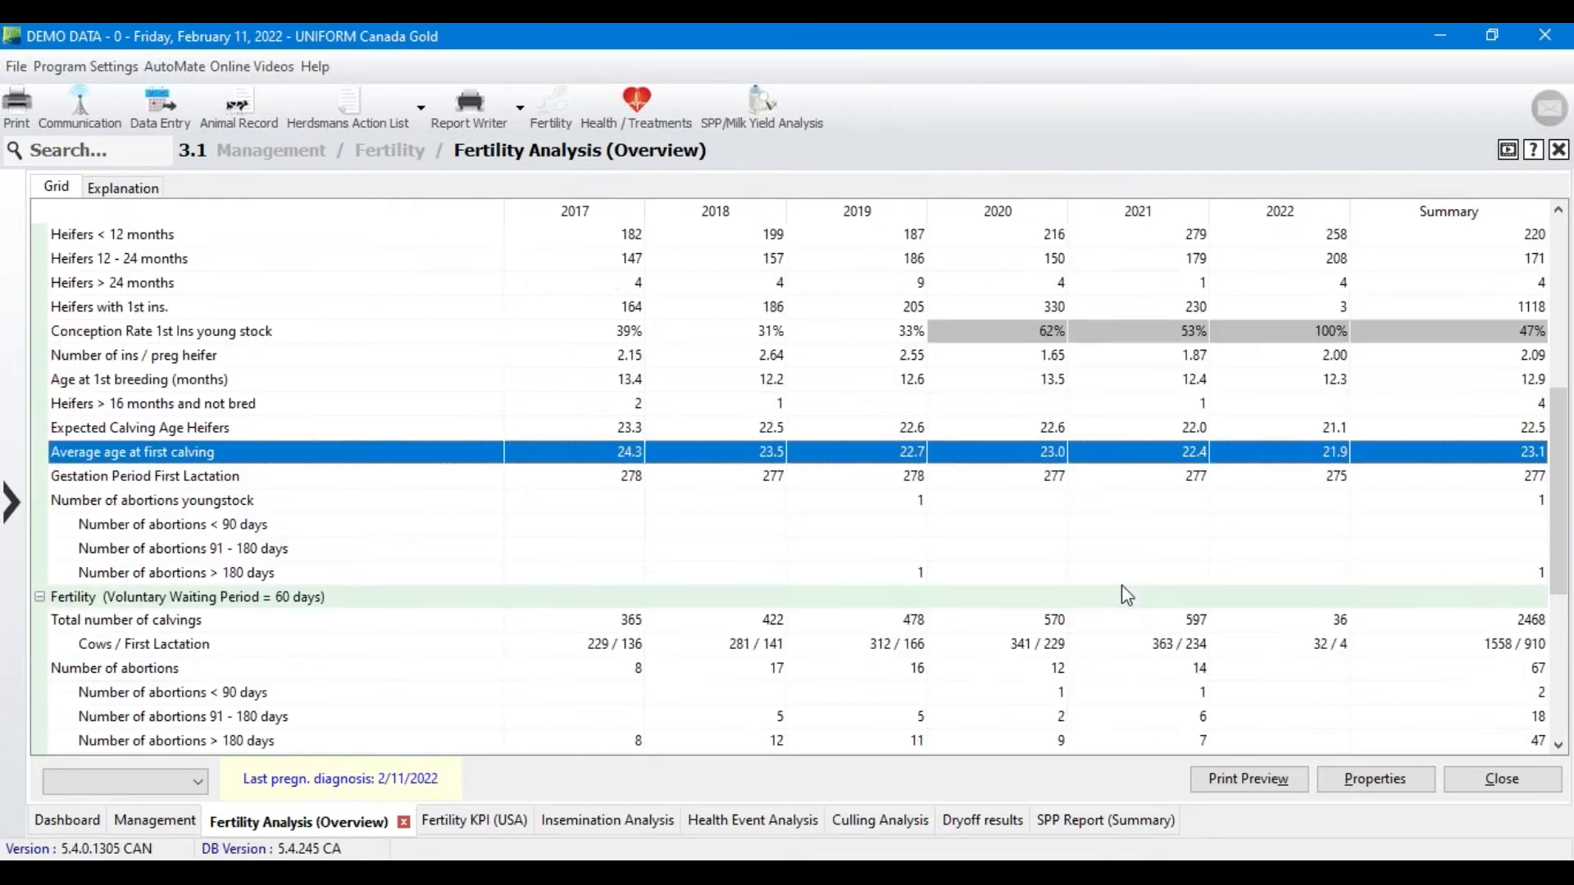
pyautogui.scroll(-2, 1126, 596)
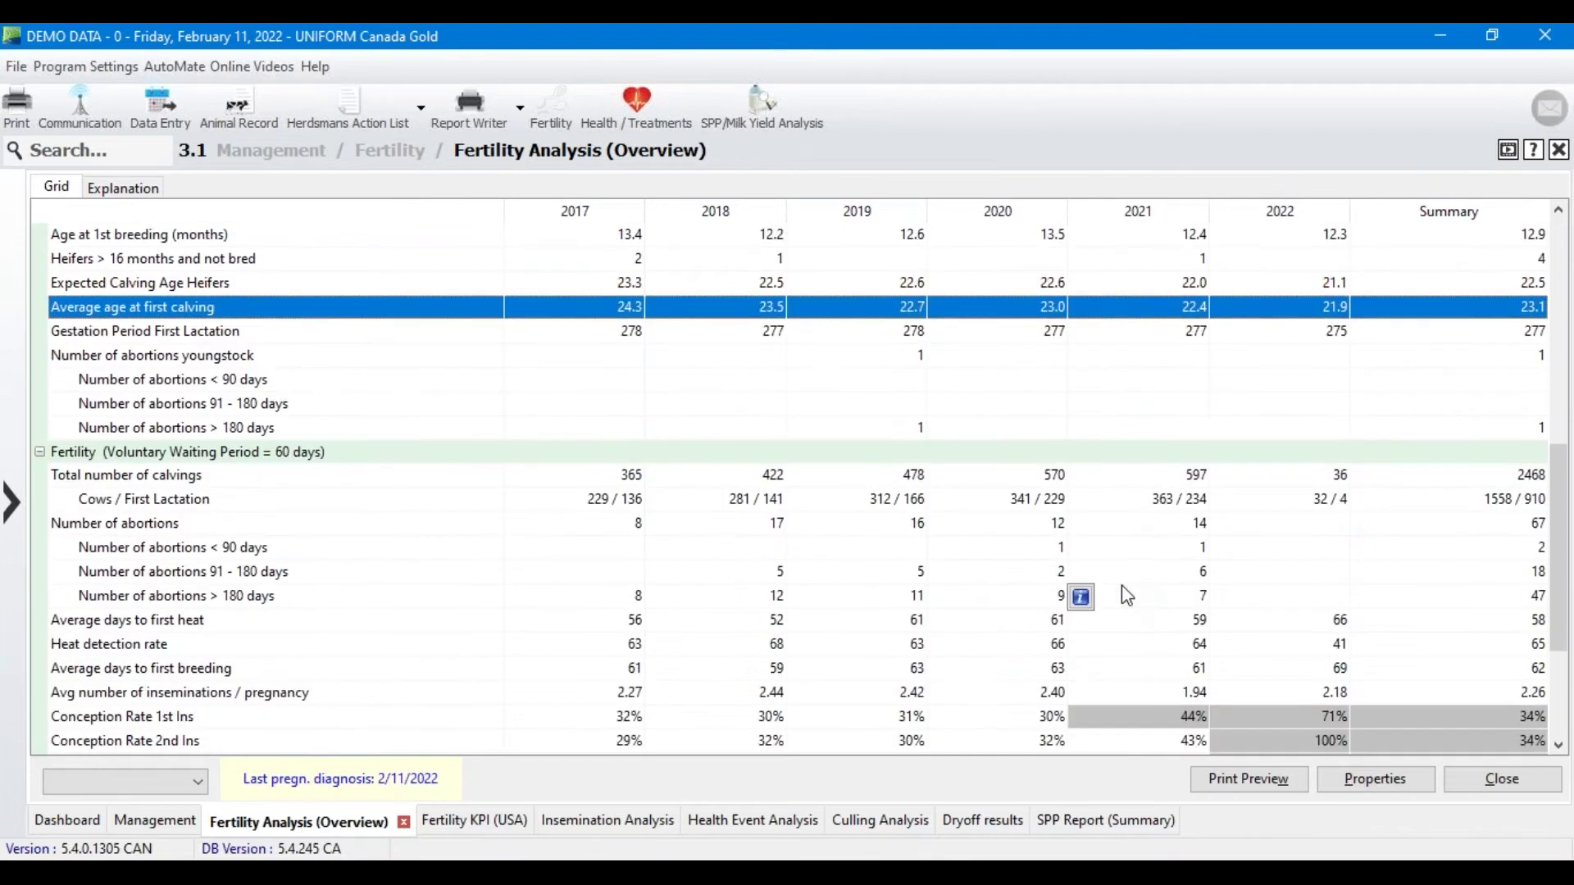
pyautogui.scroll(-1, 1108, 591)
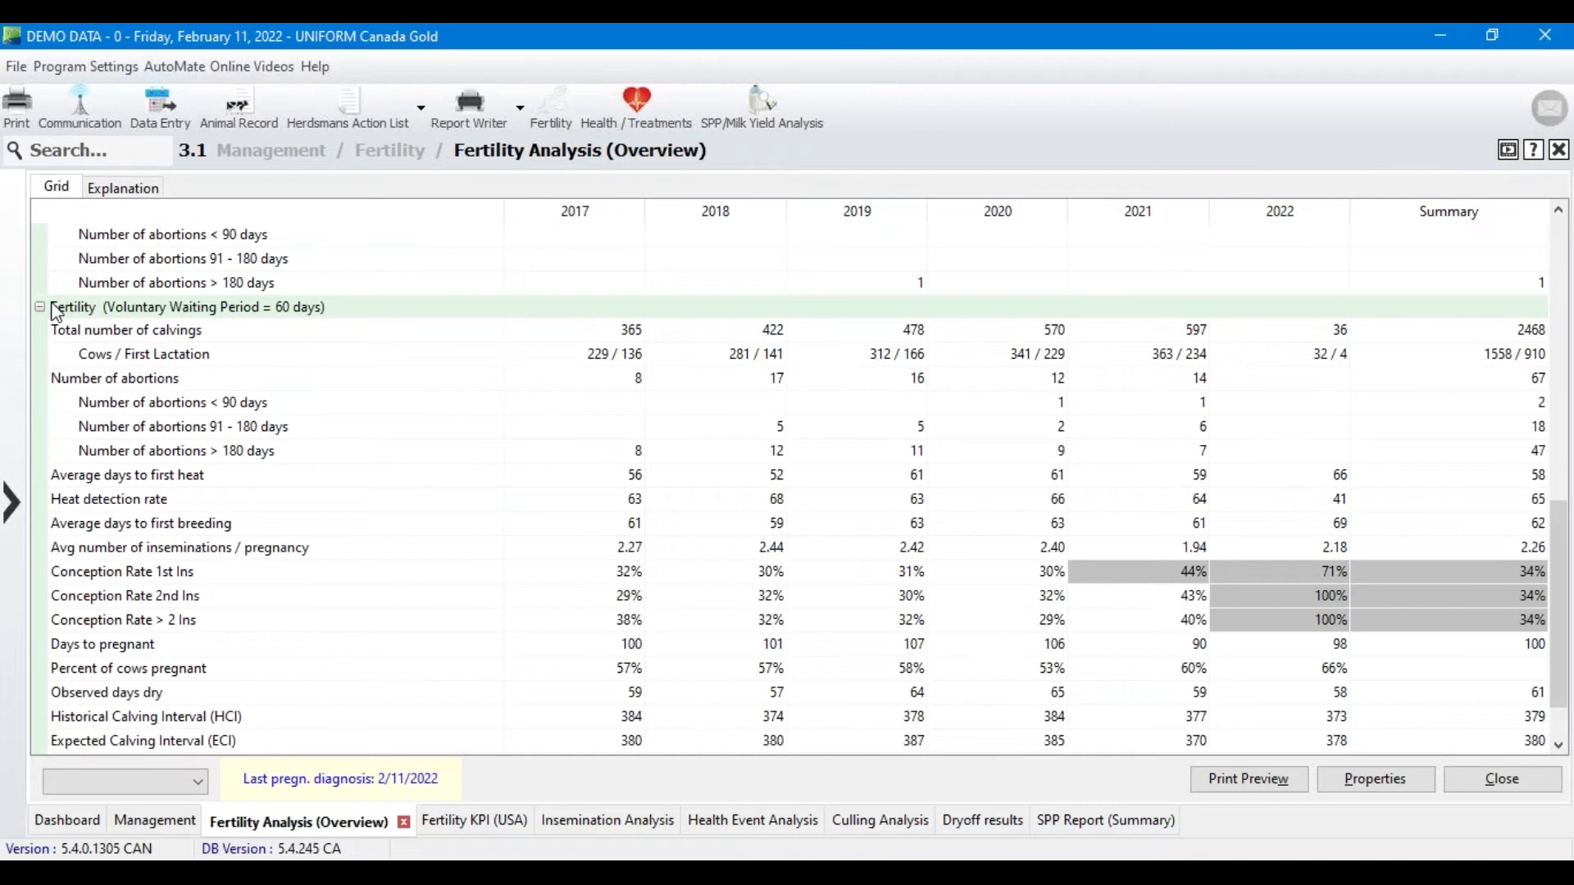
pyautogui.click(58, 332)
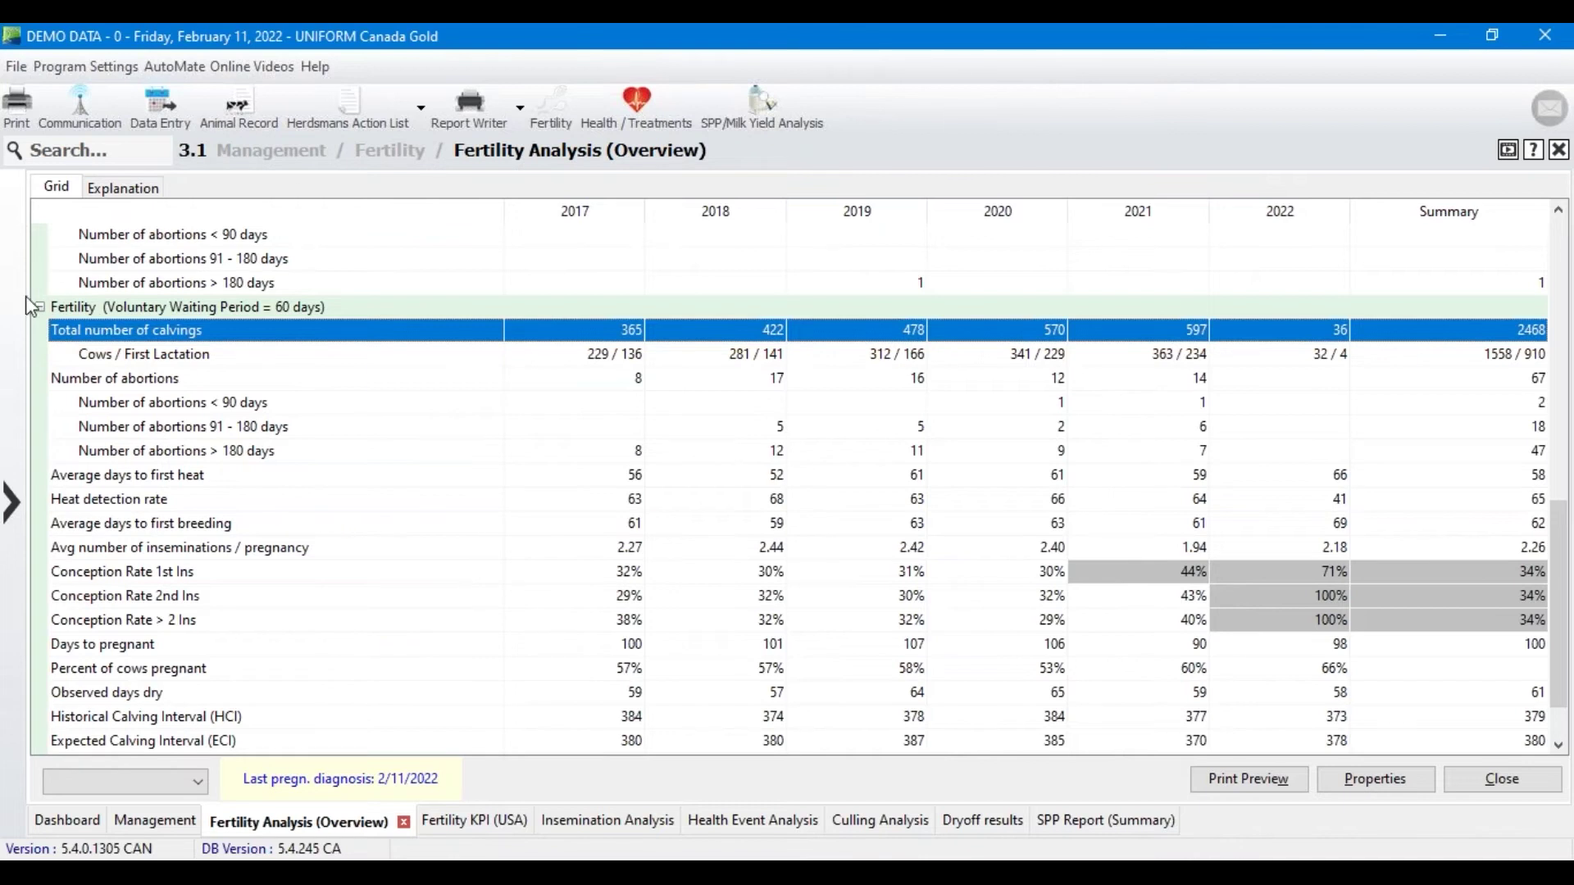
pyautogui.scroll(-1, 135, 435)
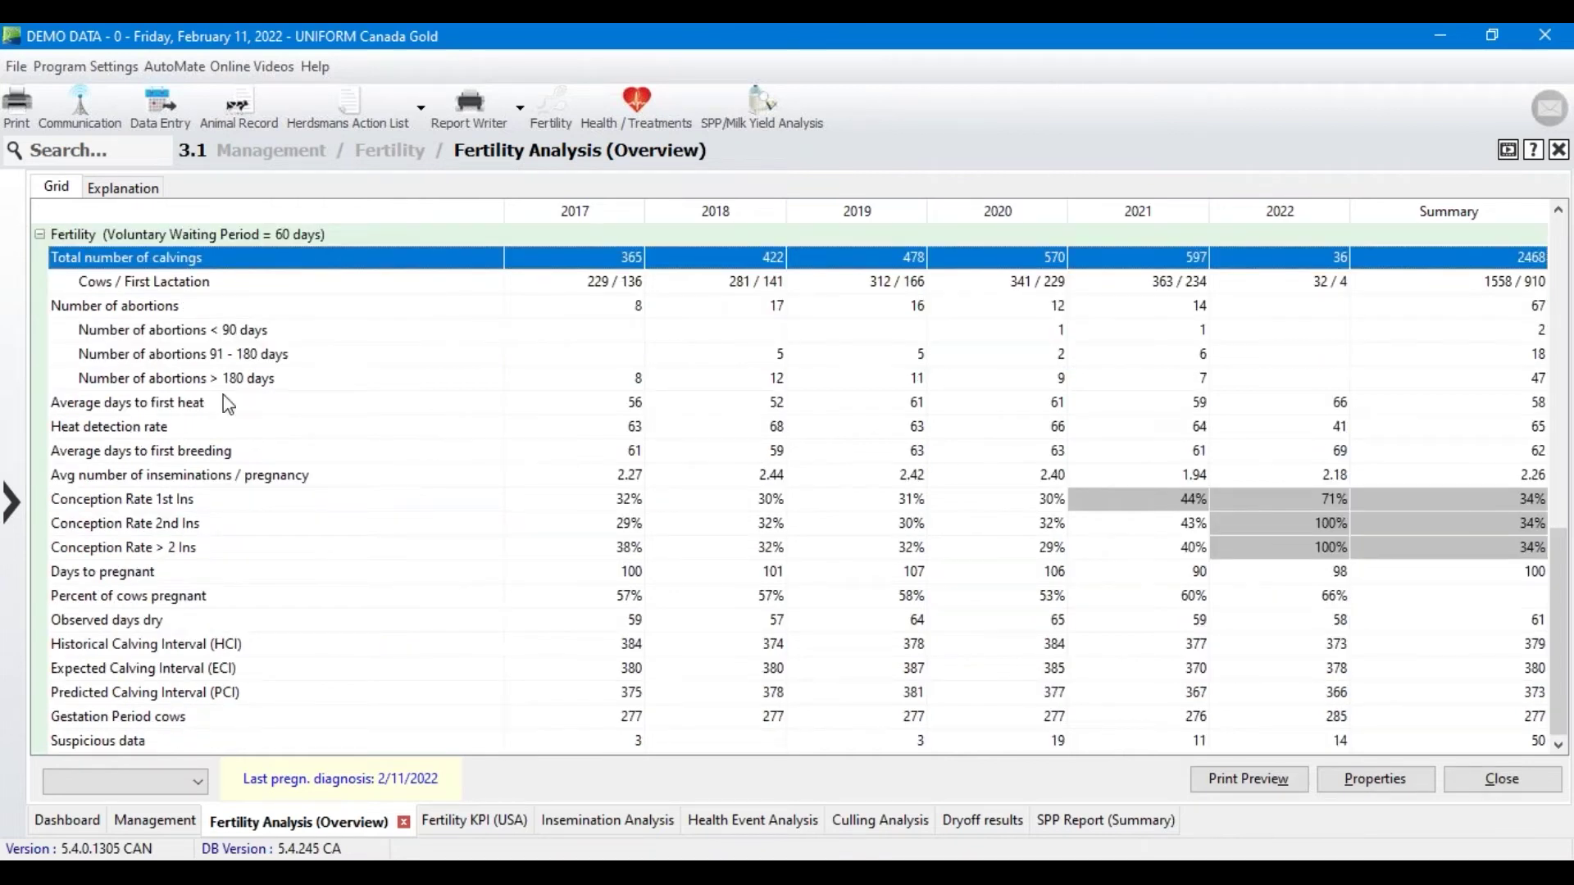
pyautogui.click(103, 405)
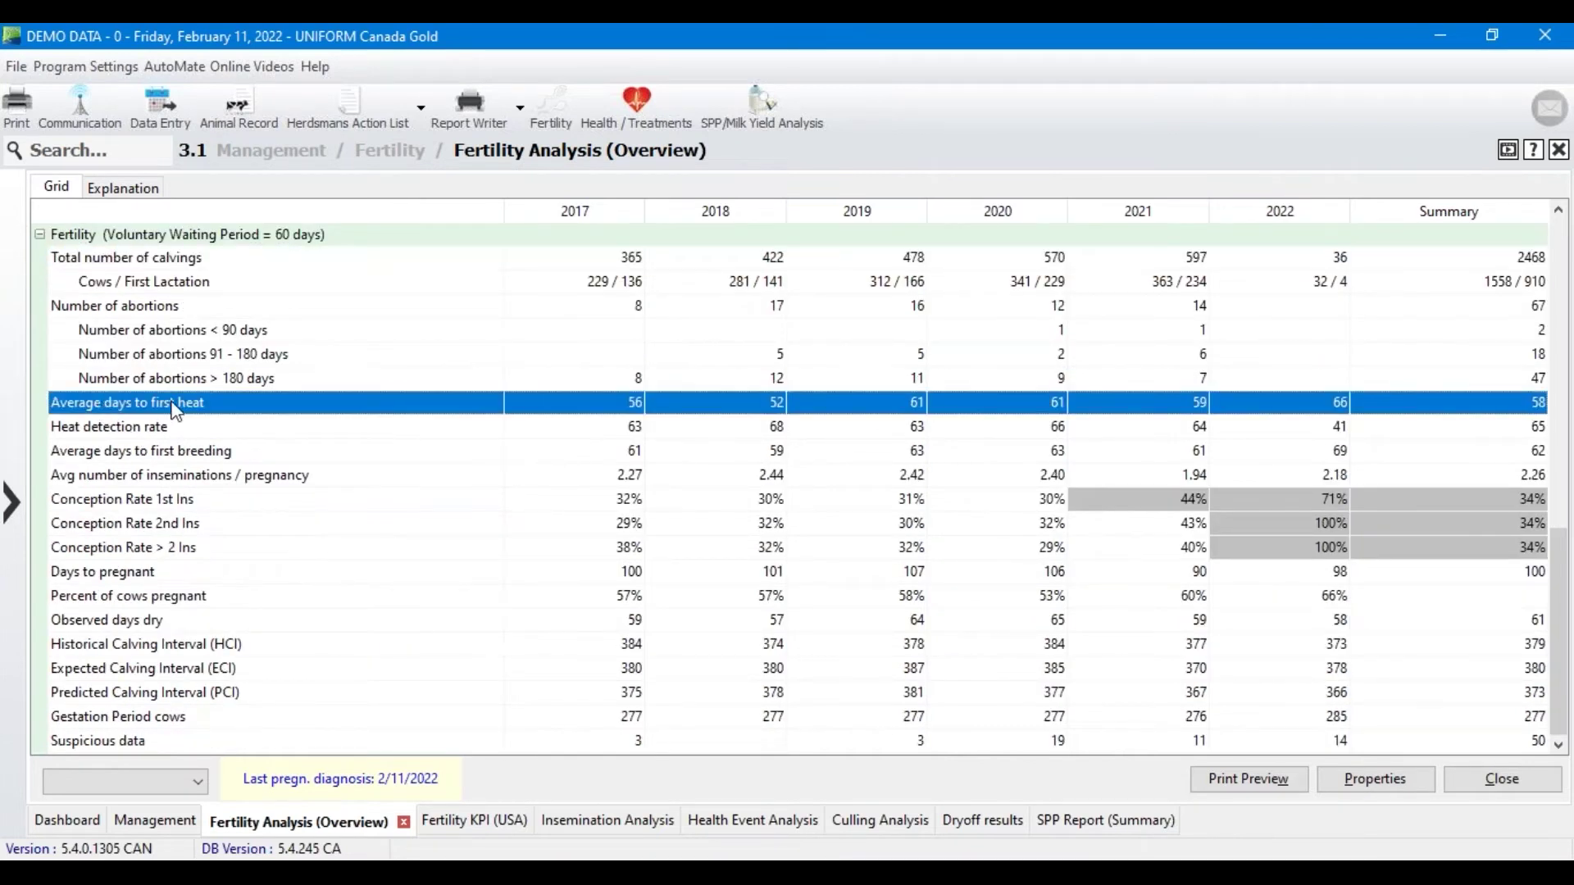
pyautogui.click(110, 482)
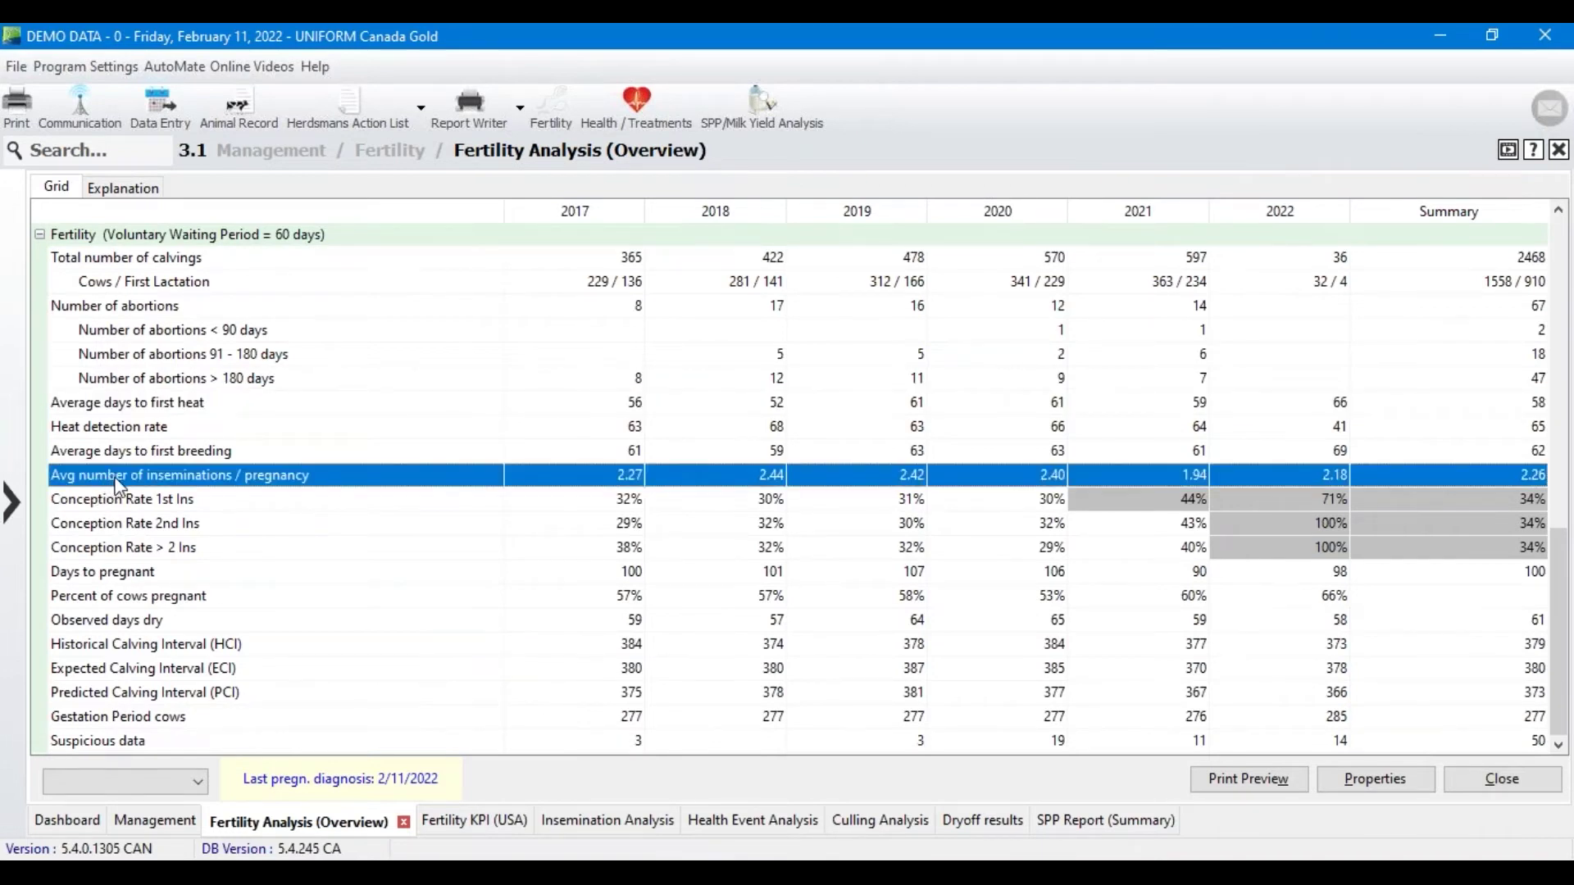
pyautogui.moveTo(693, 485)
pyautogui.moveTo(1144, 477)
# Examine the expected and historical calving intervals, the suspicious data row and the conception rates in the Fertility section.
pyautogui.click(55, 674)
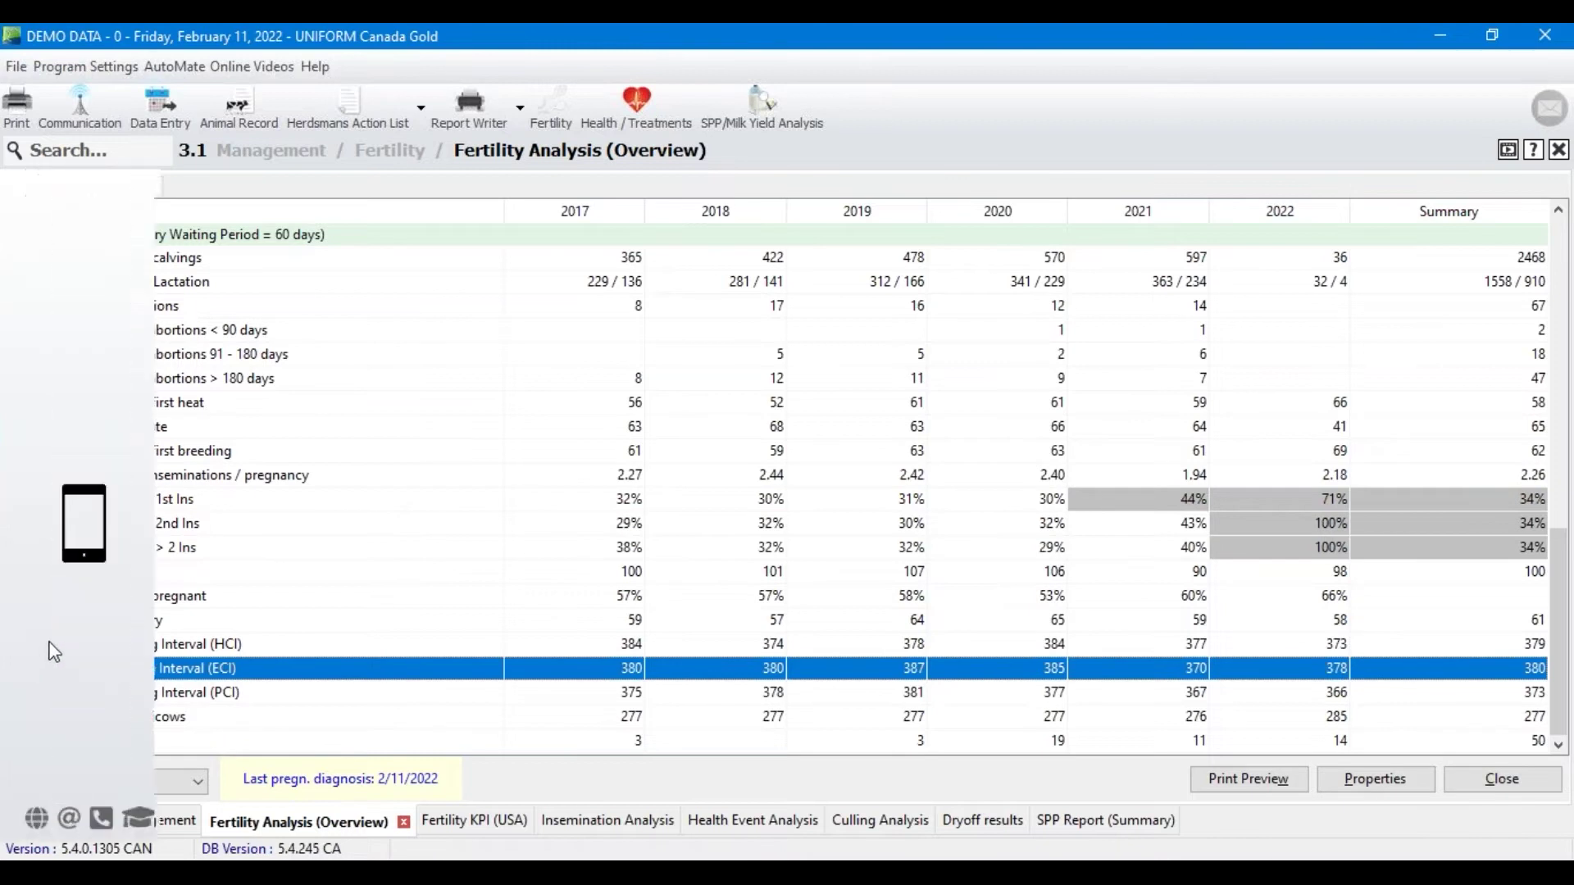
pyautogui.click(284, 625)
pyautogui.click(237, 646)
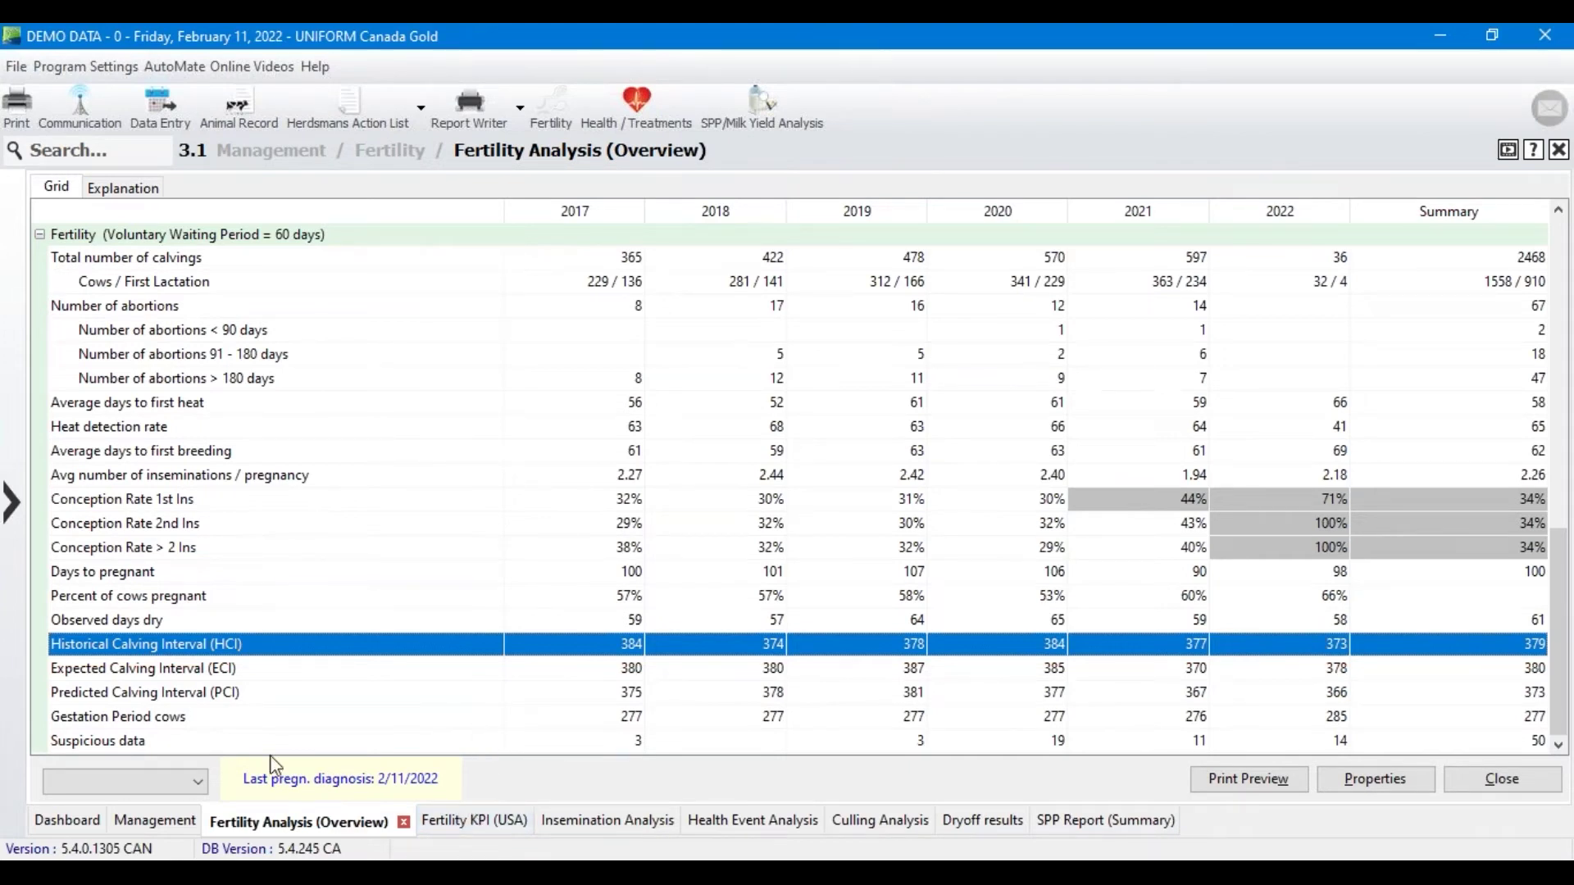
pyautogui.click(123, 742)
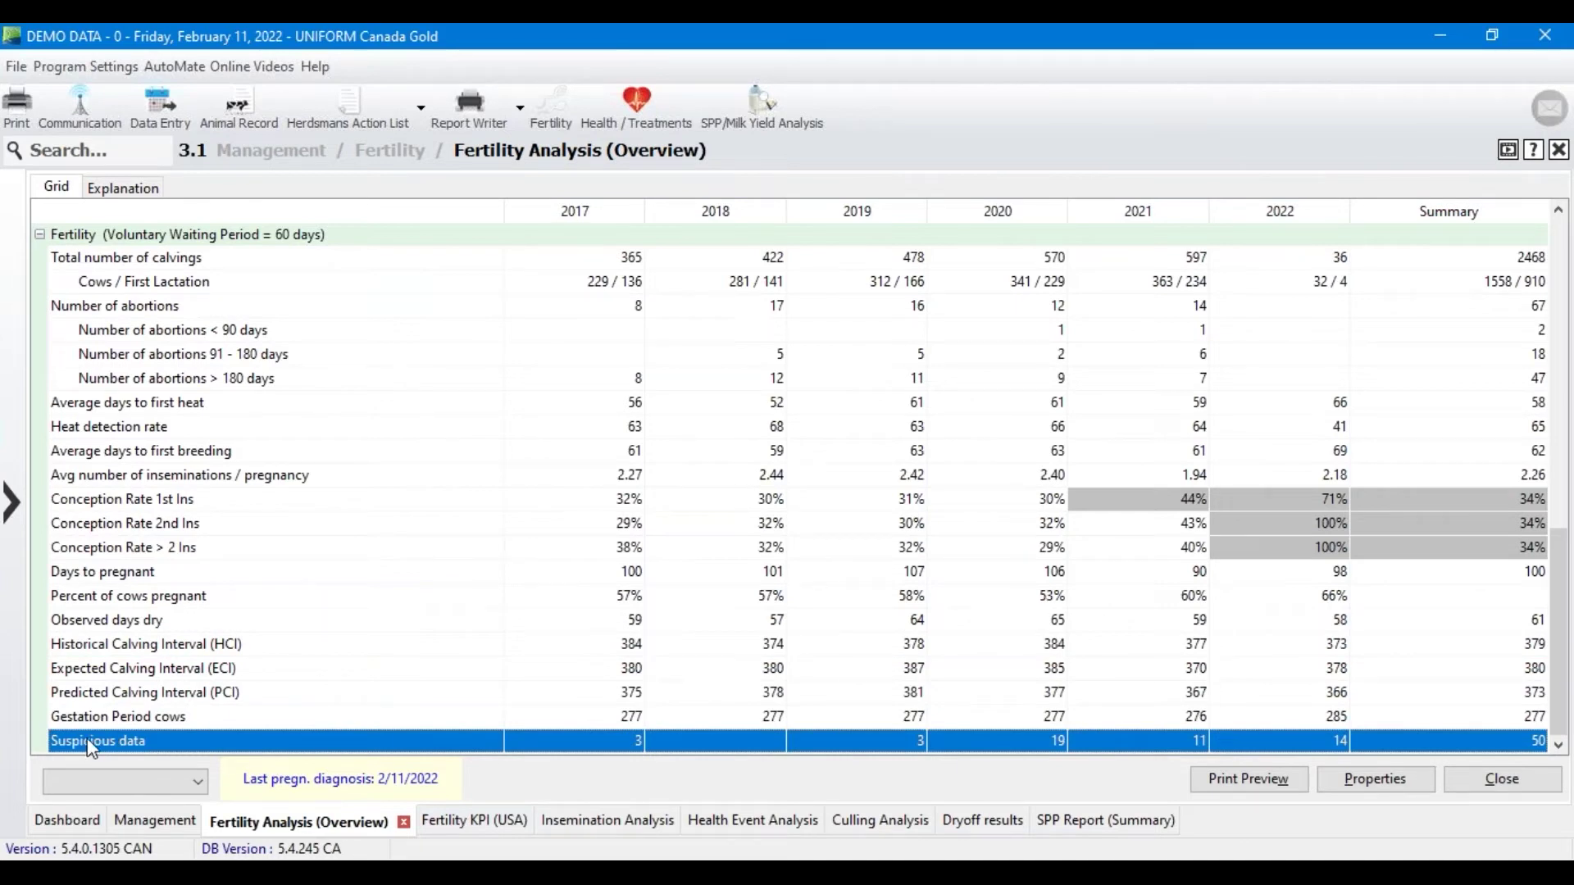
pyautogui.moveTo(1176, 498)
# Open the insemination and pregnancy rates in Fertility KPI (USA) and view the heifers' graph temporarily without the grid.
pyautogui.click(492, 828)
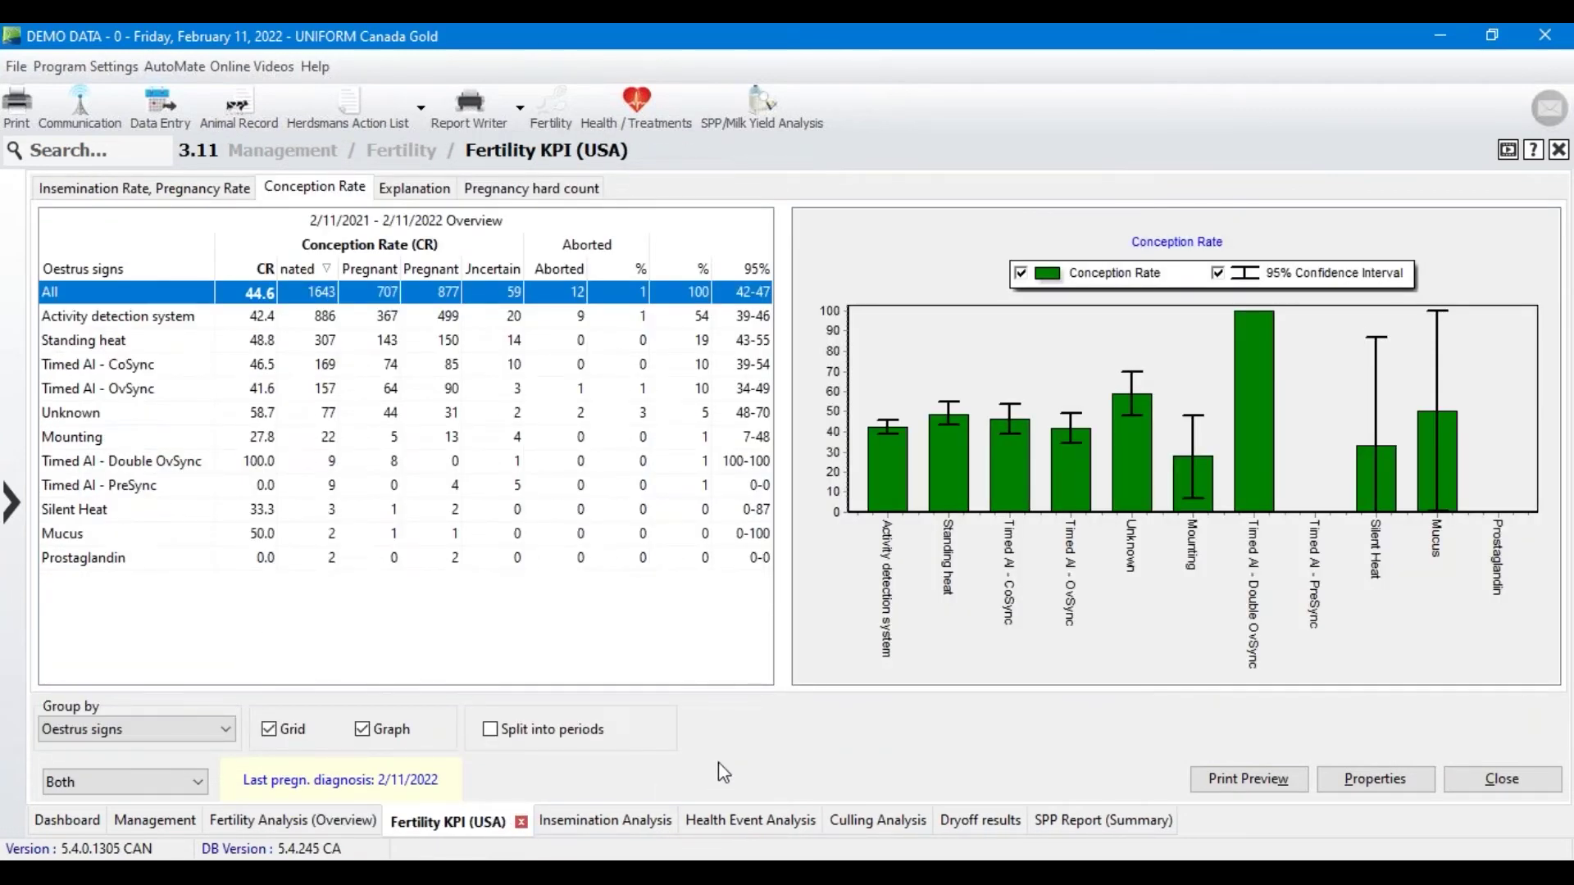
pyautogui.click(151, 187)
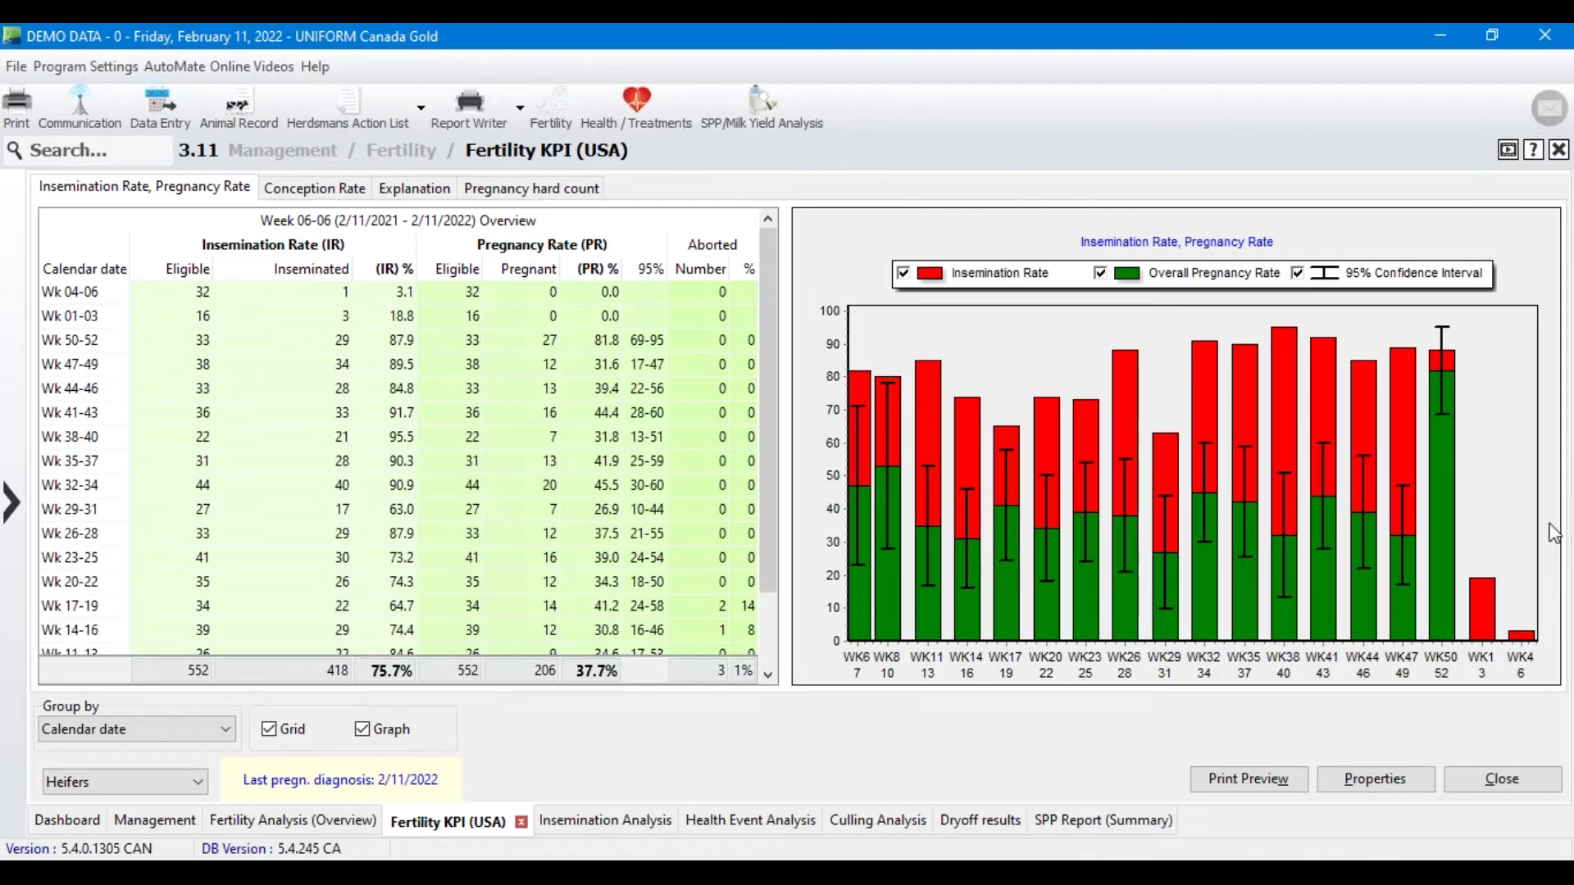
pyautogui.moveTo(1437, 467)
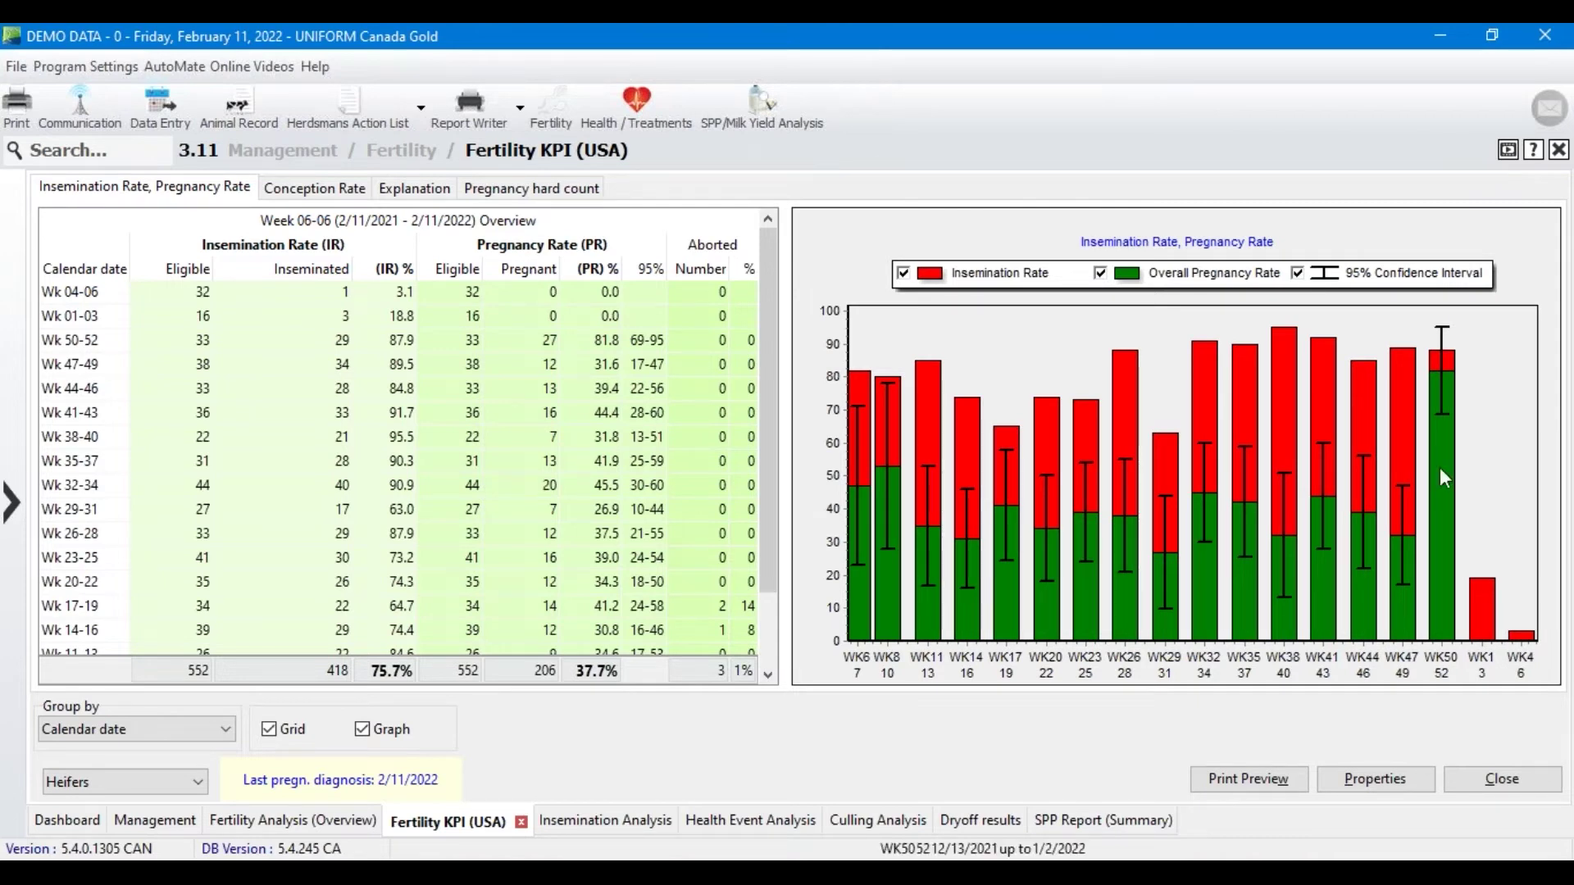
pyautogui.click(272, 730)
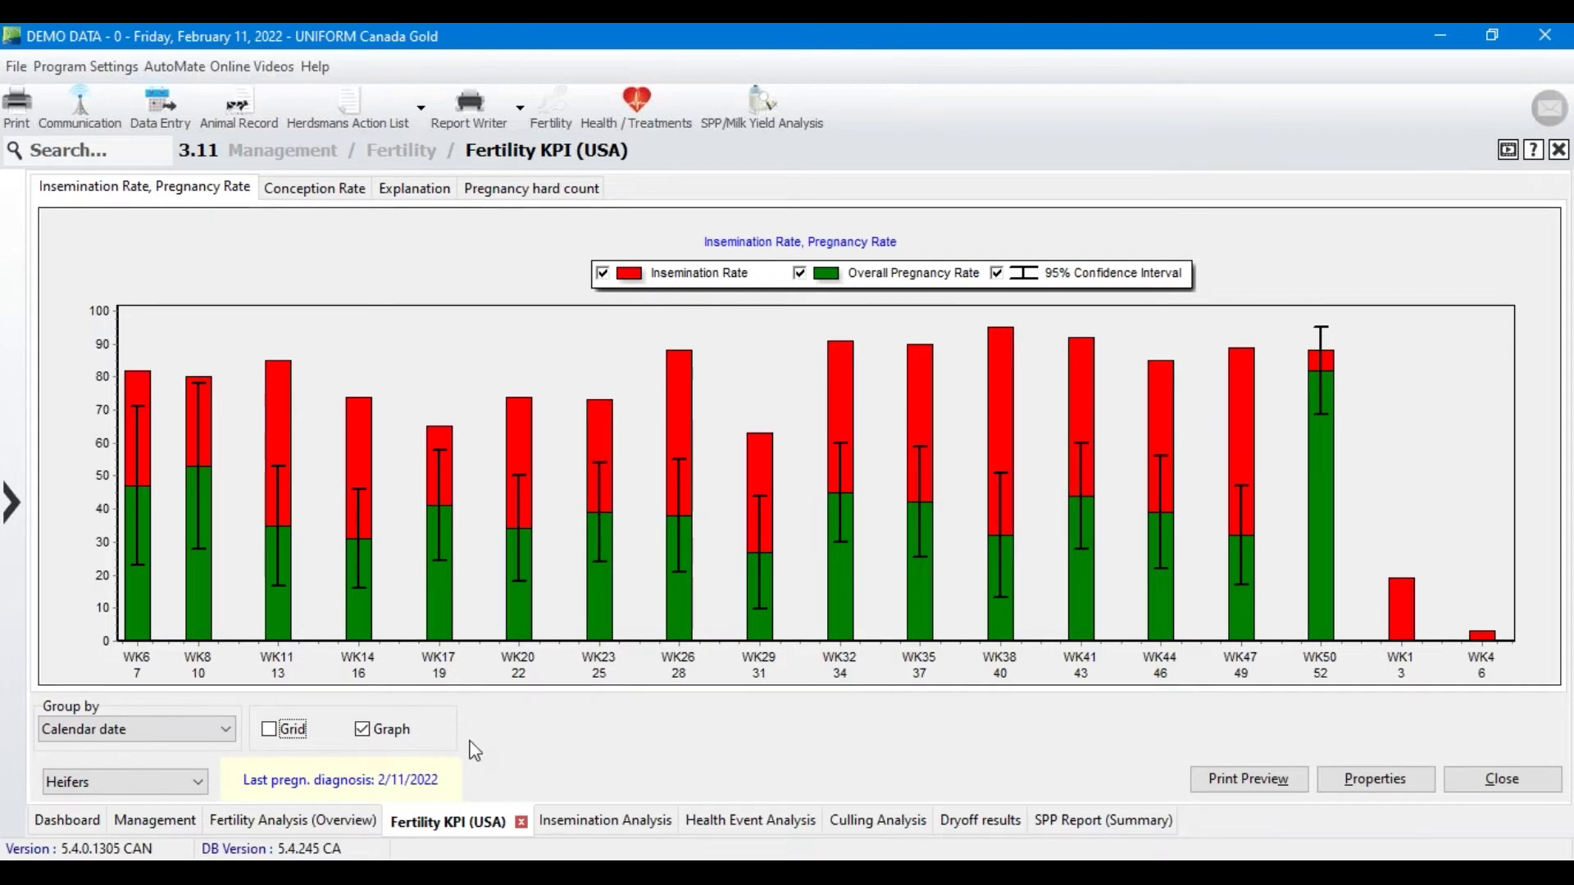
pyautogui.click(270, 728)
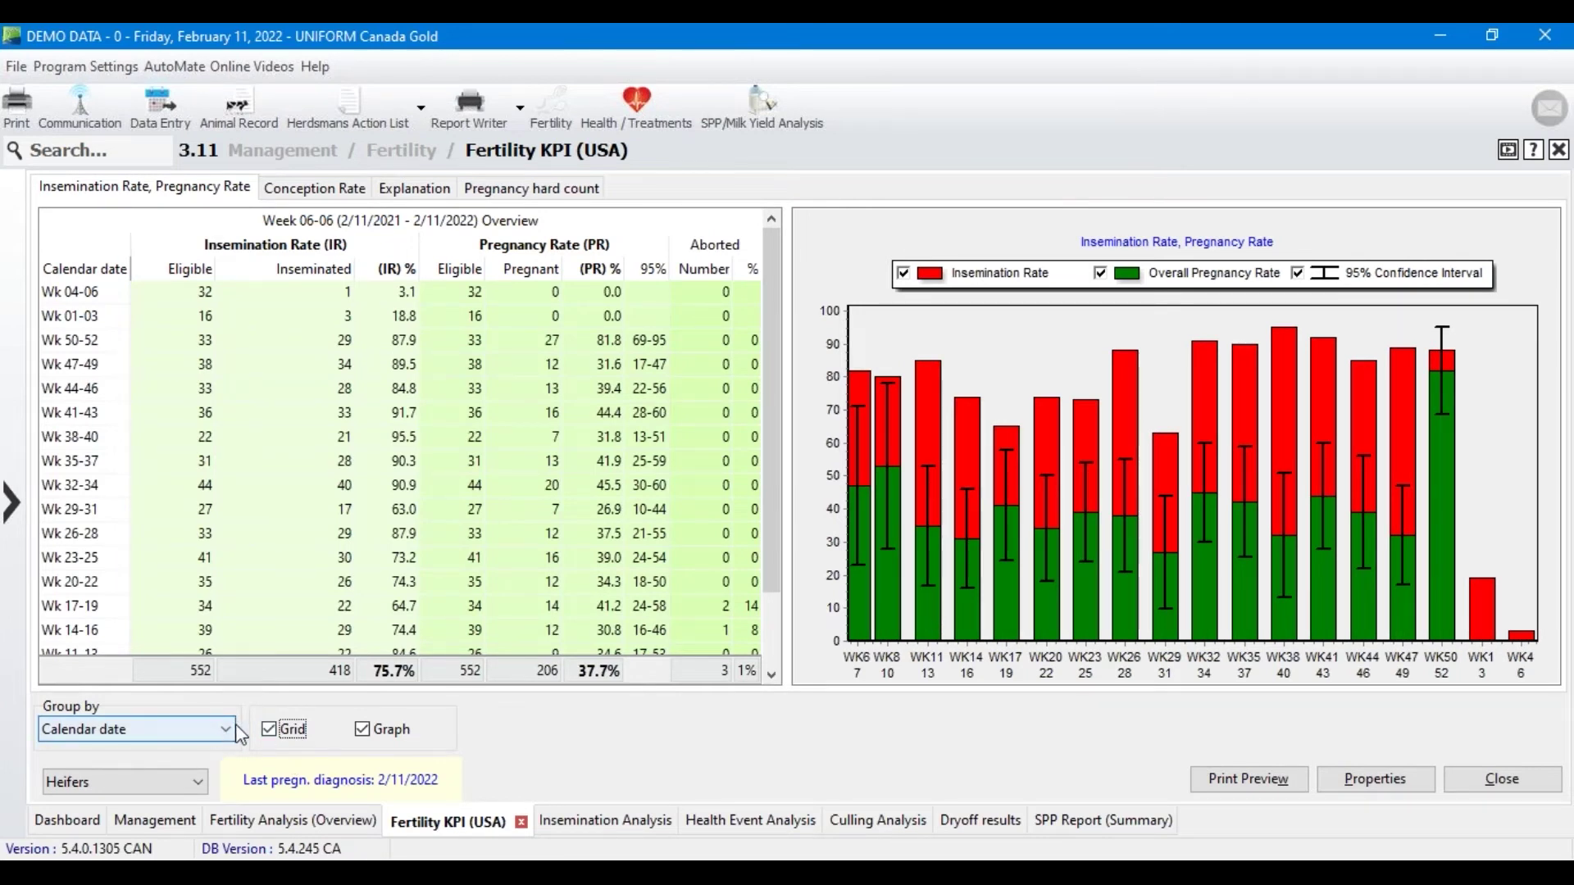
# Switch the insemination and pregnancy rate report from heifers to Cows and examine the graph's most recent periods.
pyautogui.click(127, 782)
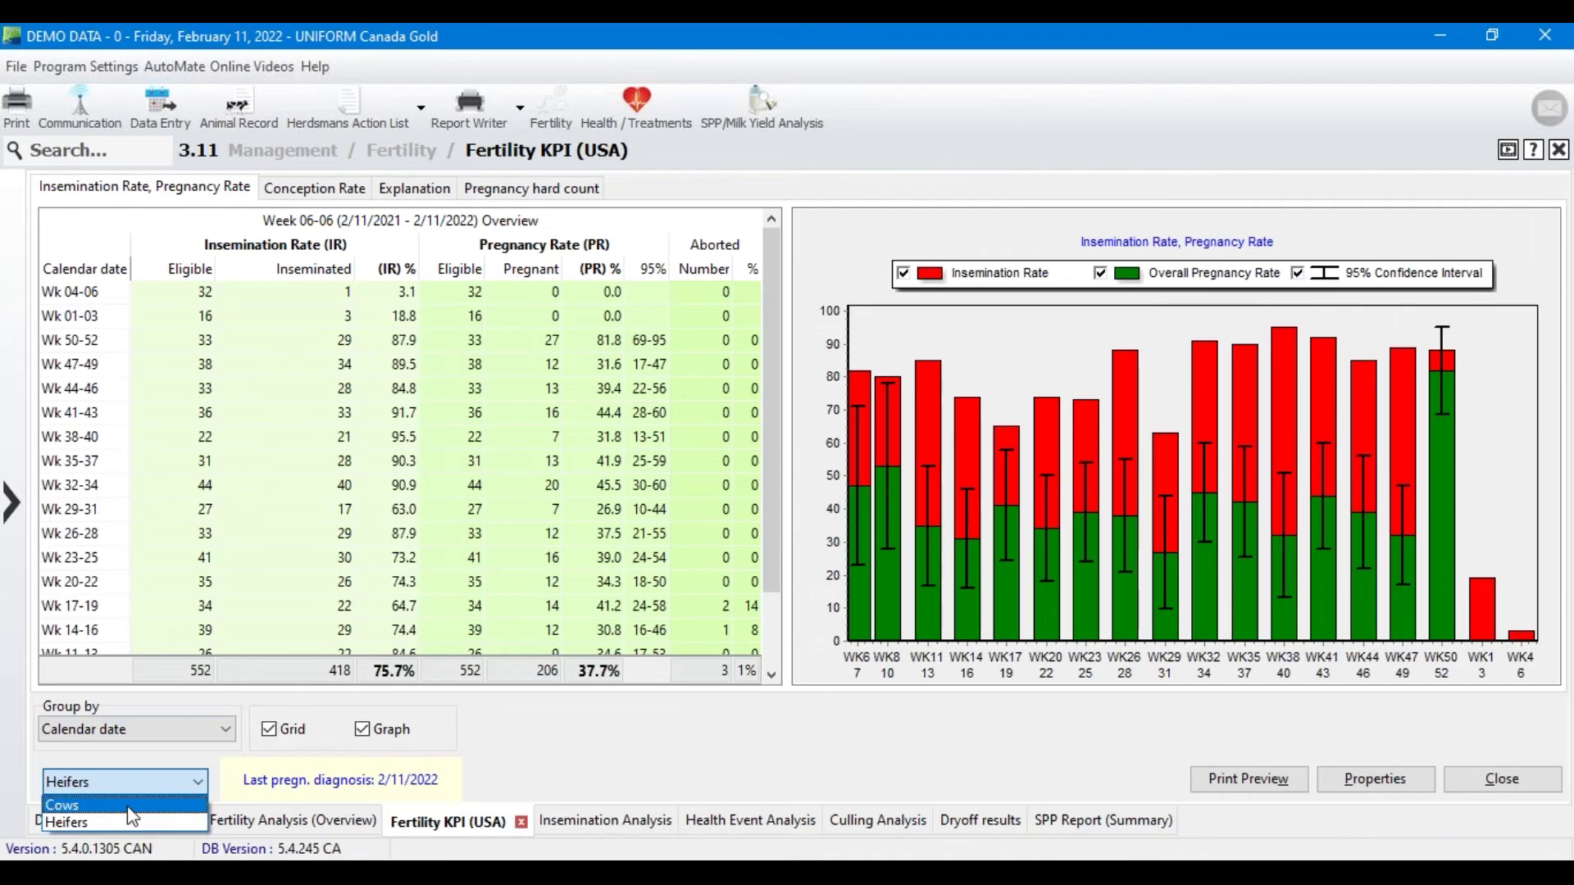
pyautogui.click(129, 806)
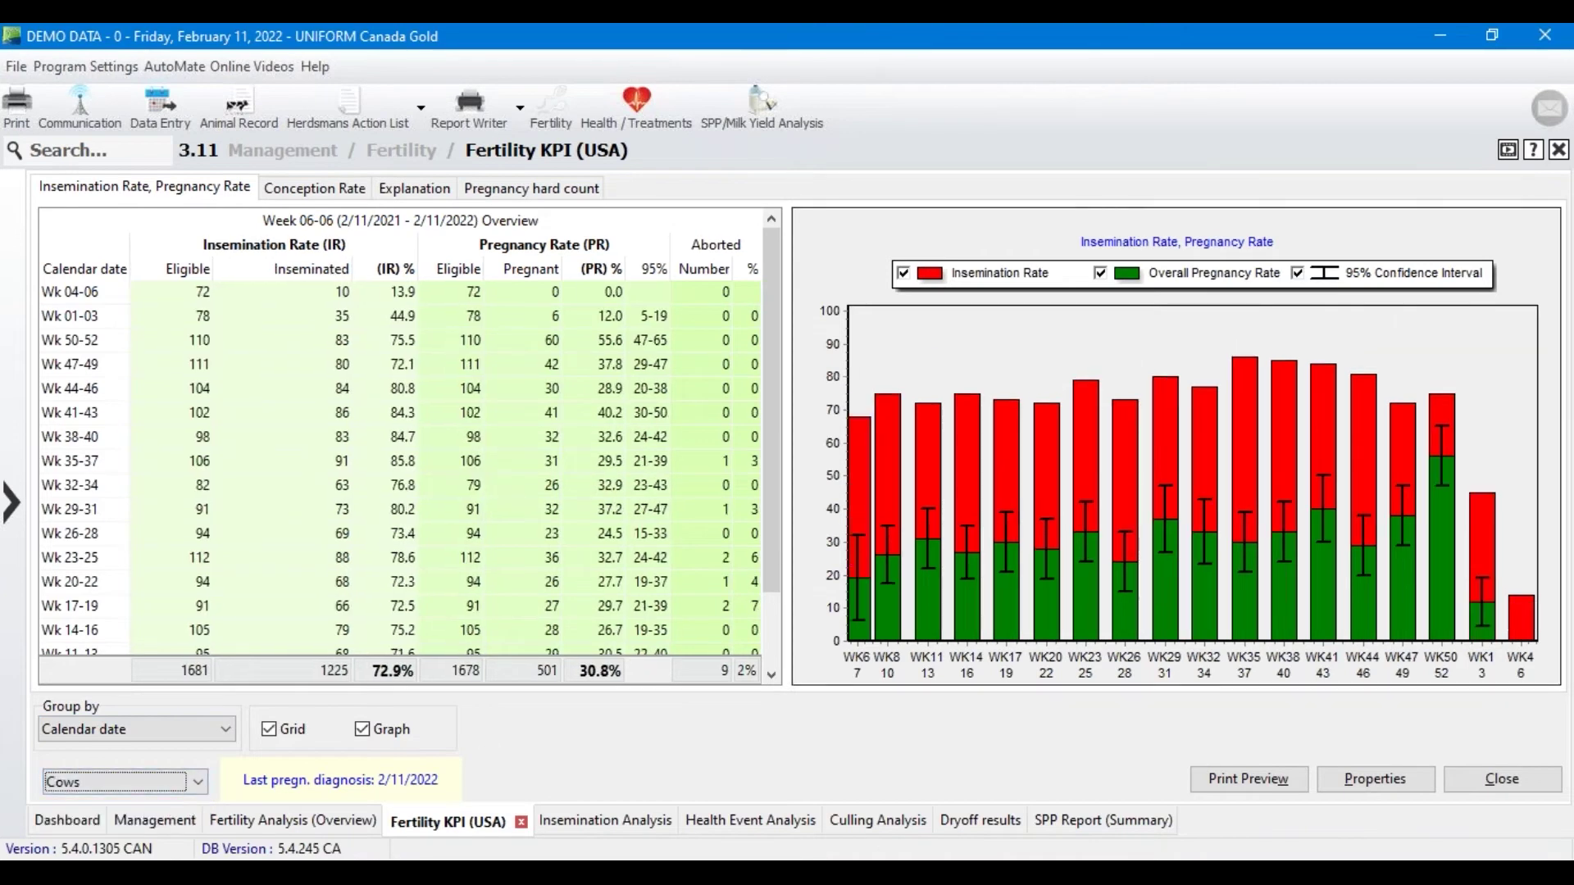
pyautogui.moveTo(1433, 516)
# Open the Conception Rate report grouped by oestrus signs and examine the Unknown category.
pyautogui.click(298, 191)
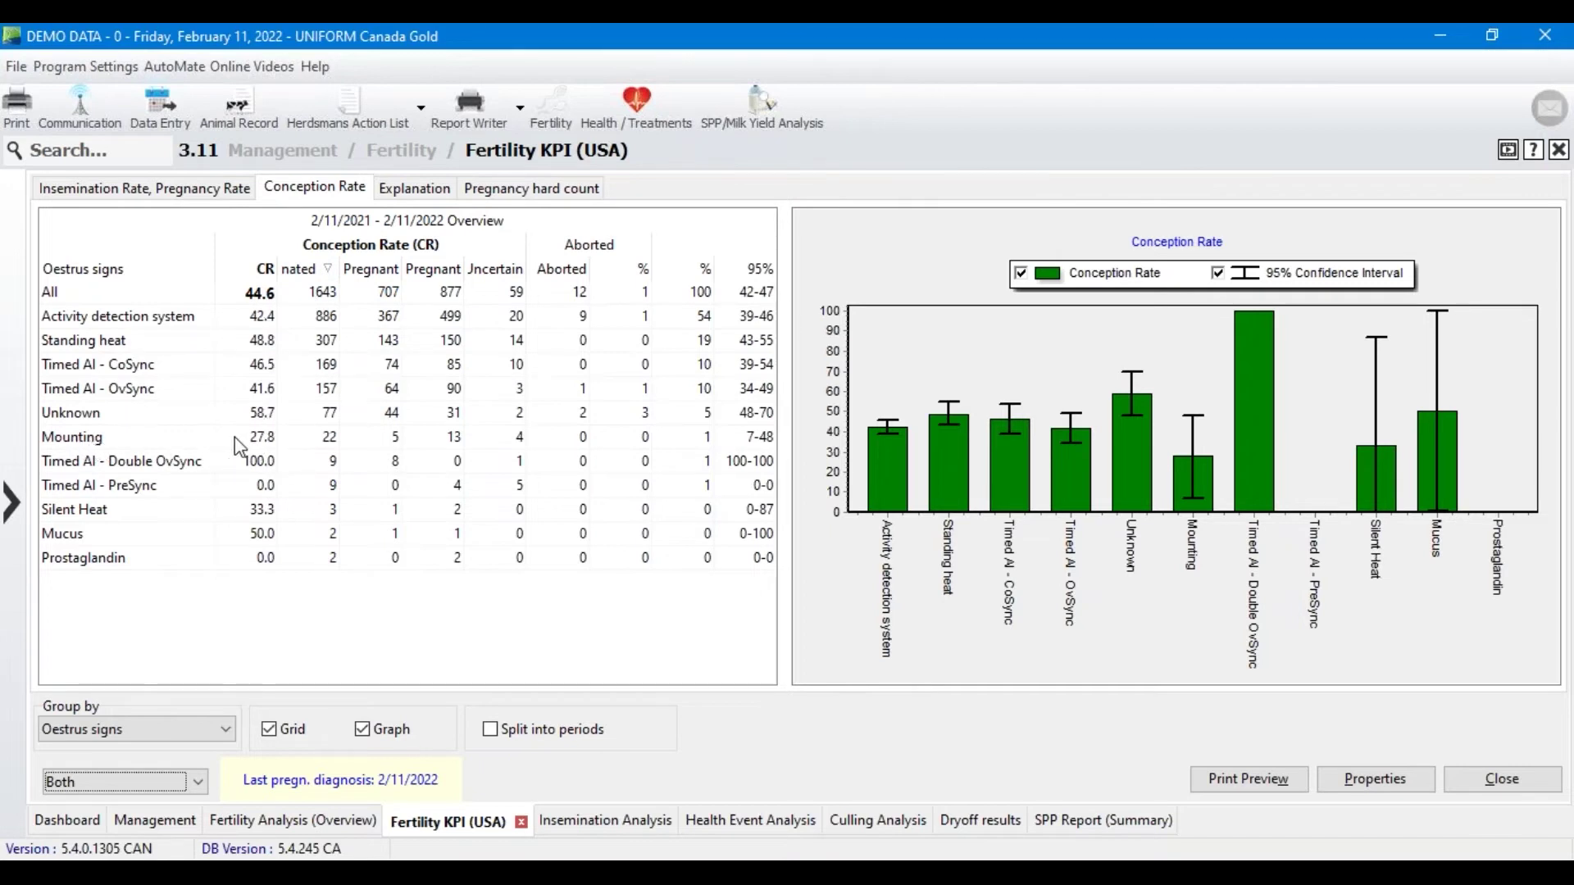
pyautogui.moveTo(316, 441)
pyautogui.click(94, 418)
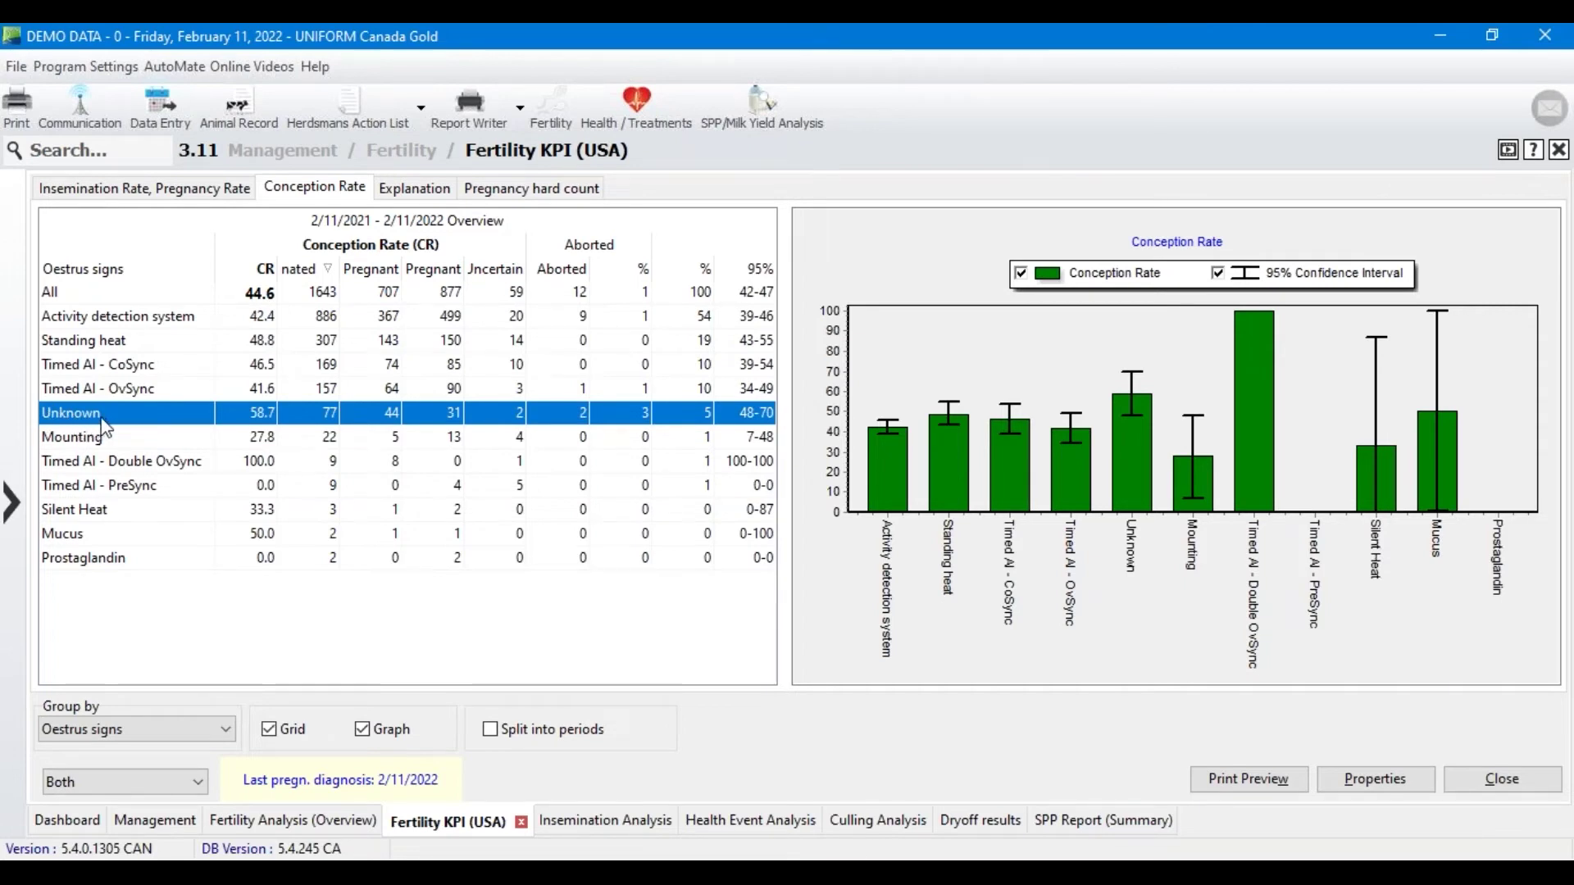
pyautogui.moveTo(302, 420)
# Group the conception rates by Breeder and widen the grid to show its full column headings.
pyautogui.click(229, 734)
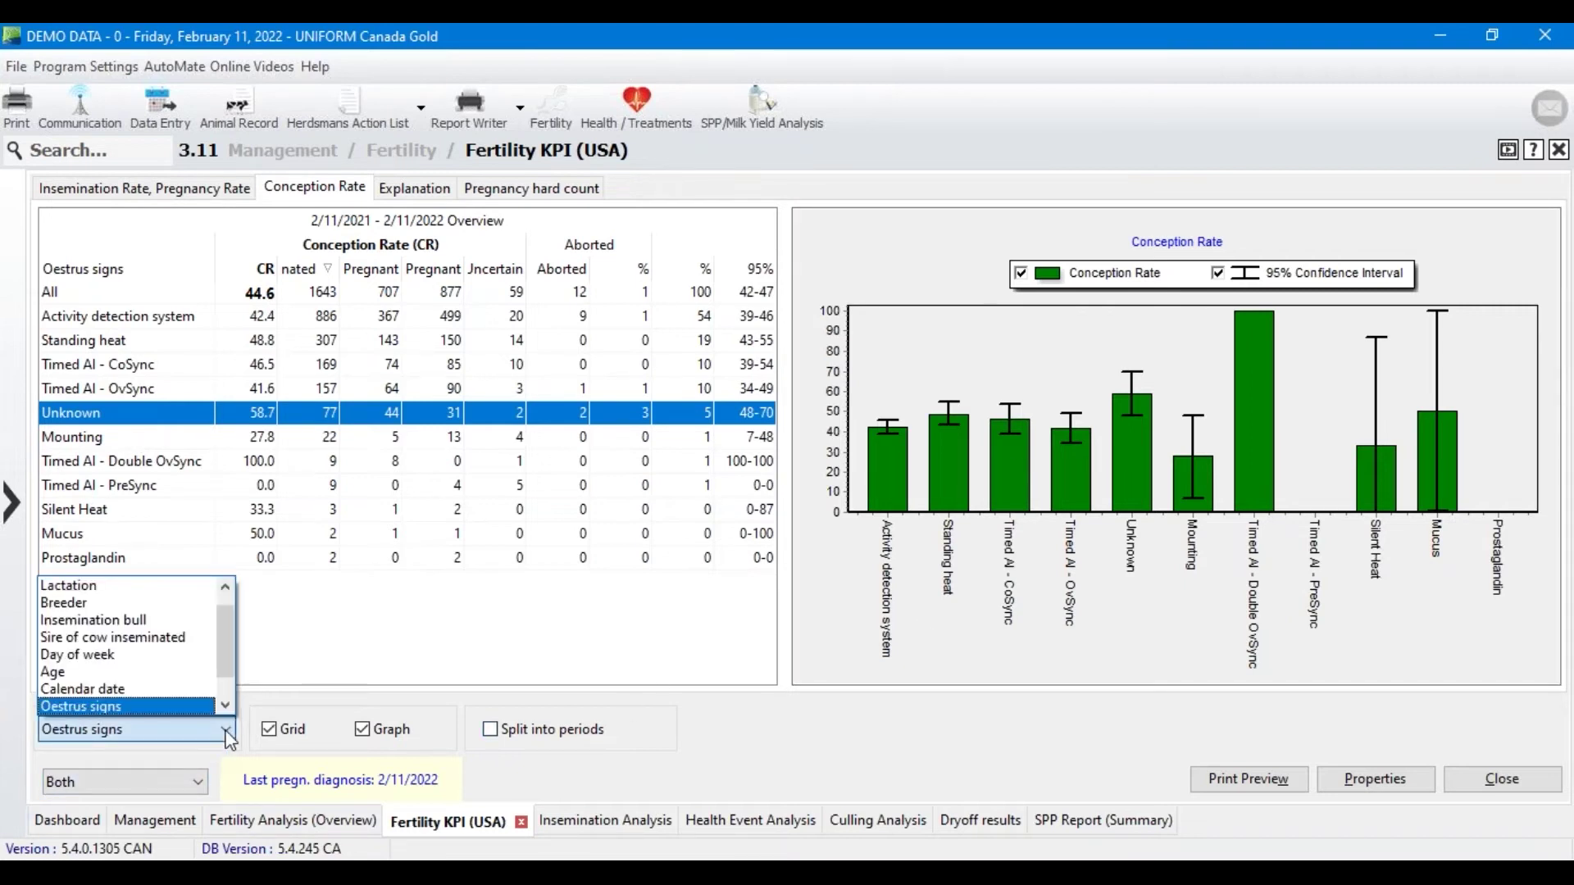
pyautogui.click(98, 611)
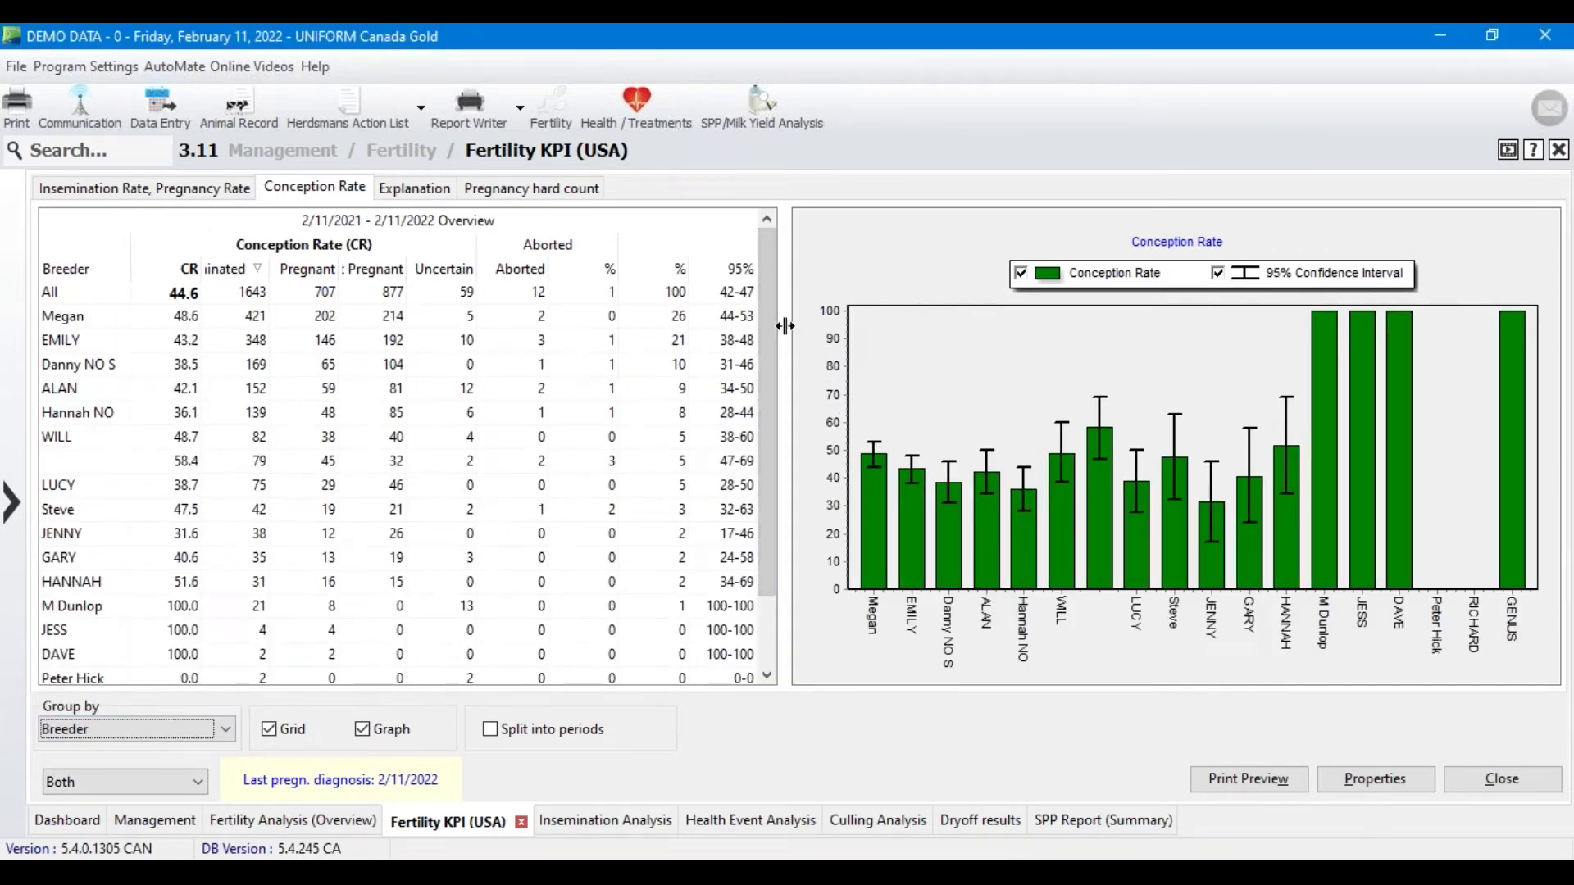
pyautogui.moveTo(786, 321); pyautogui.dragTo(1188, 349)
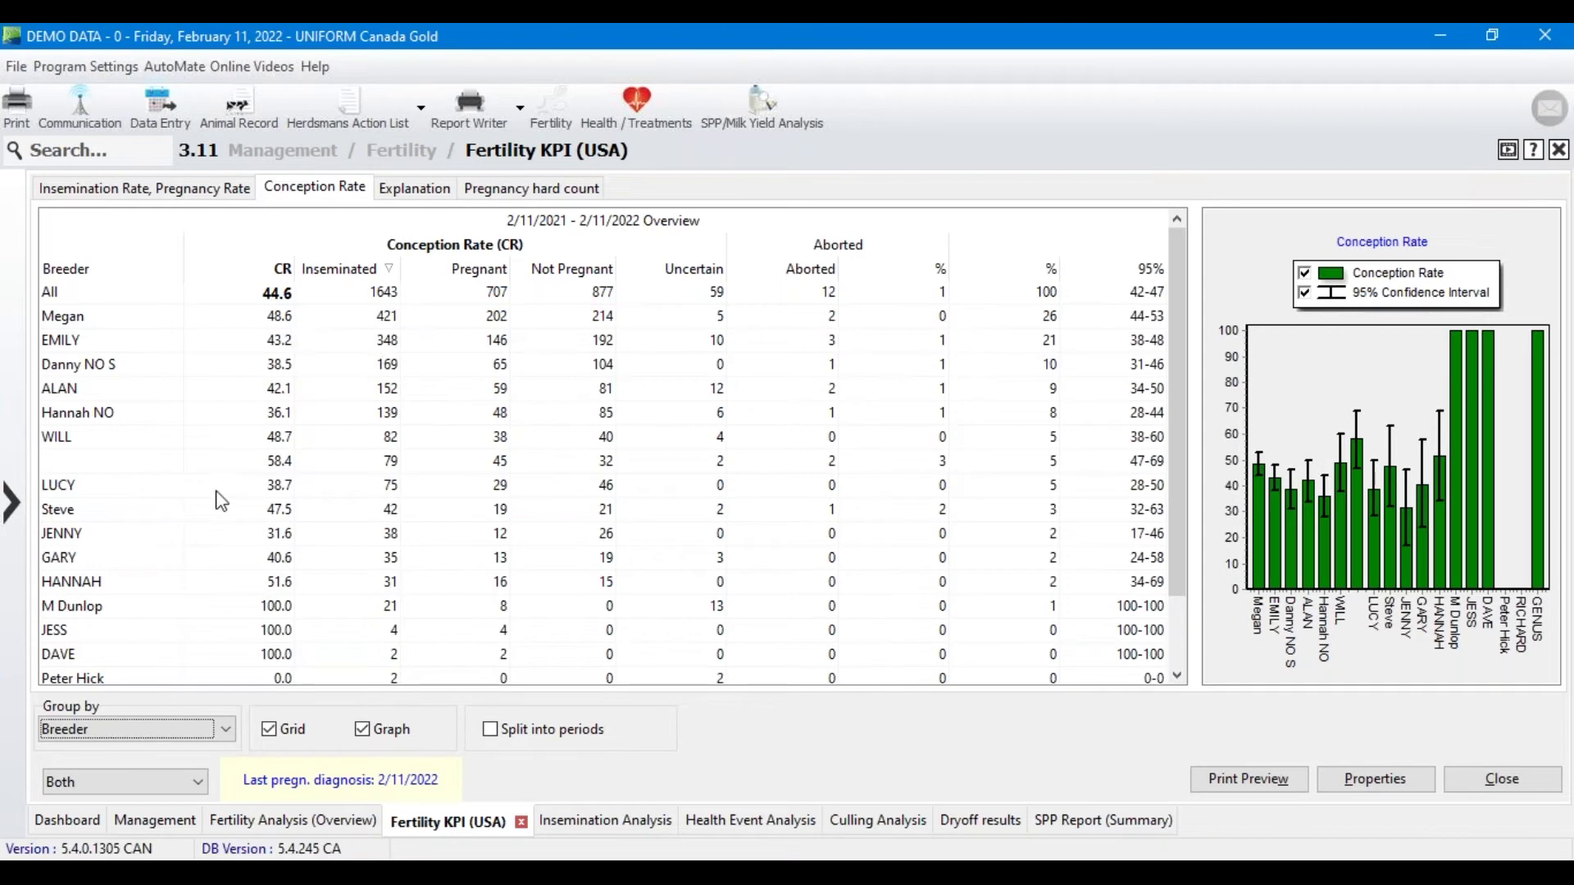
# Examine the conception rate row that has no breeder name and compare it with the other breeders.
pyautogui.click(64, 463)
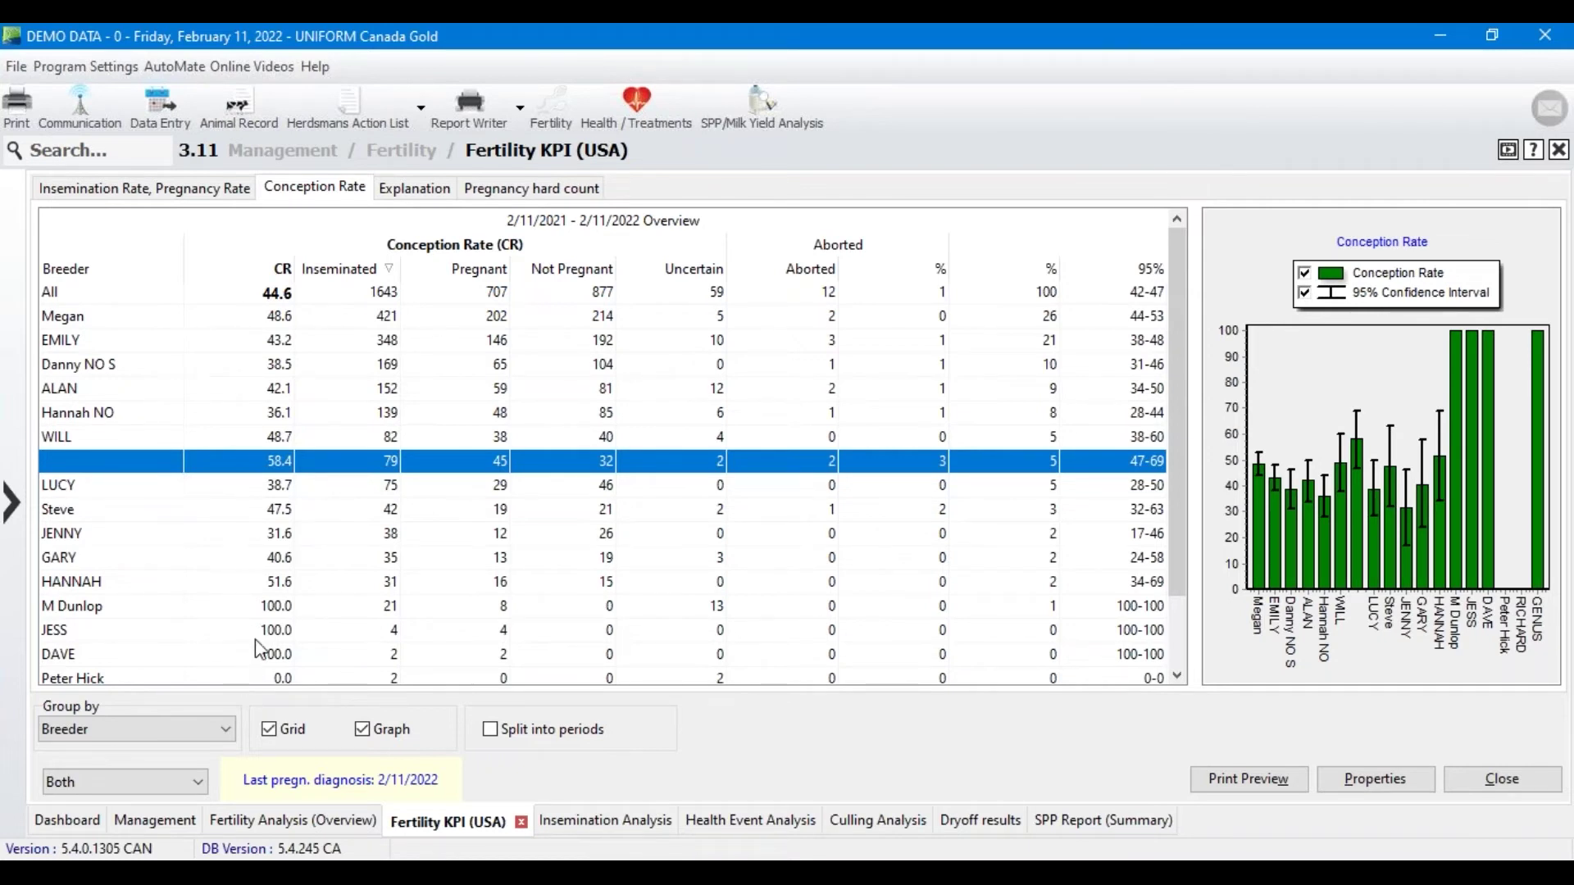
pyautogui.scroll(-1, 259, 651)
pyautogui.scroll(1, 259, 651)
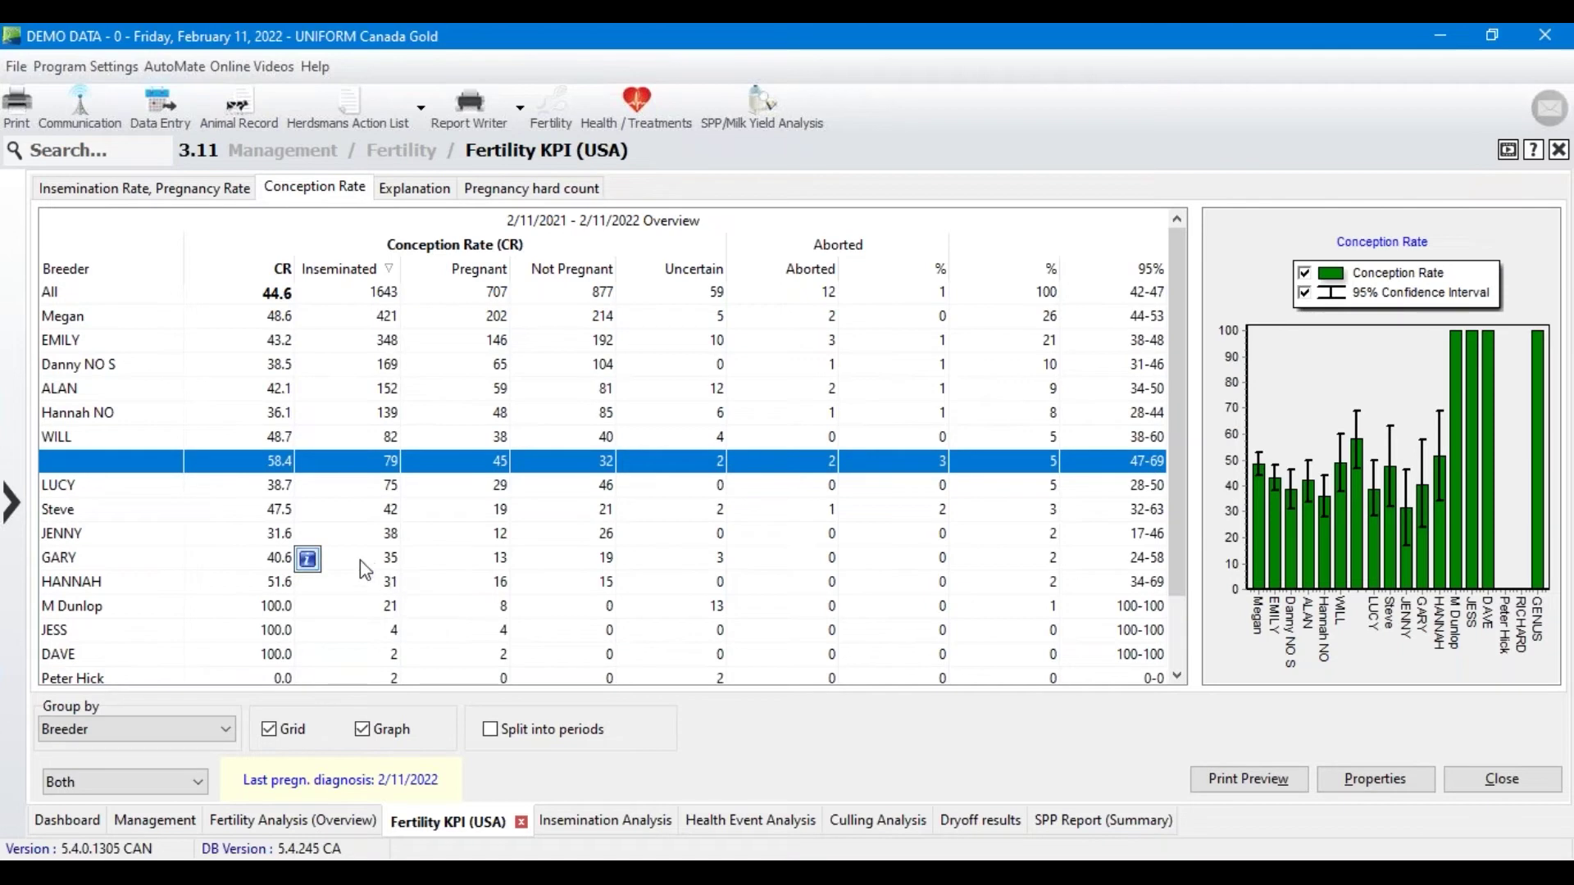
# Open the Insemination Analysis summary report and show its pages in a continuous single-column layout.
pyautogui.moveTo(6, 460)
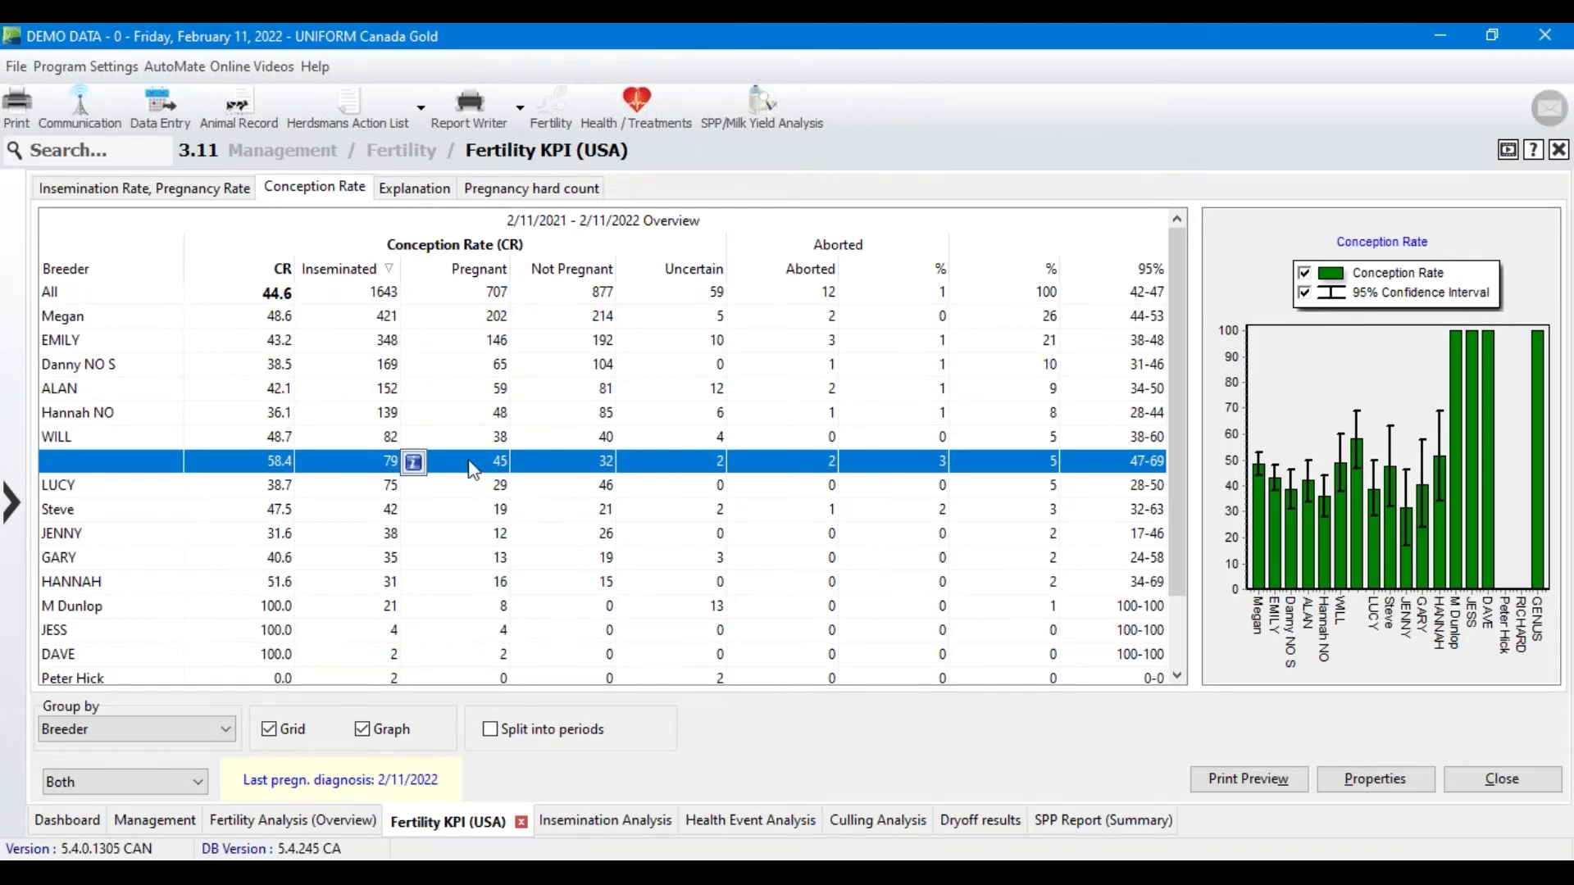
pyautogui.click(616, 830)
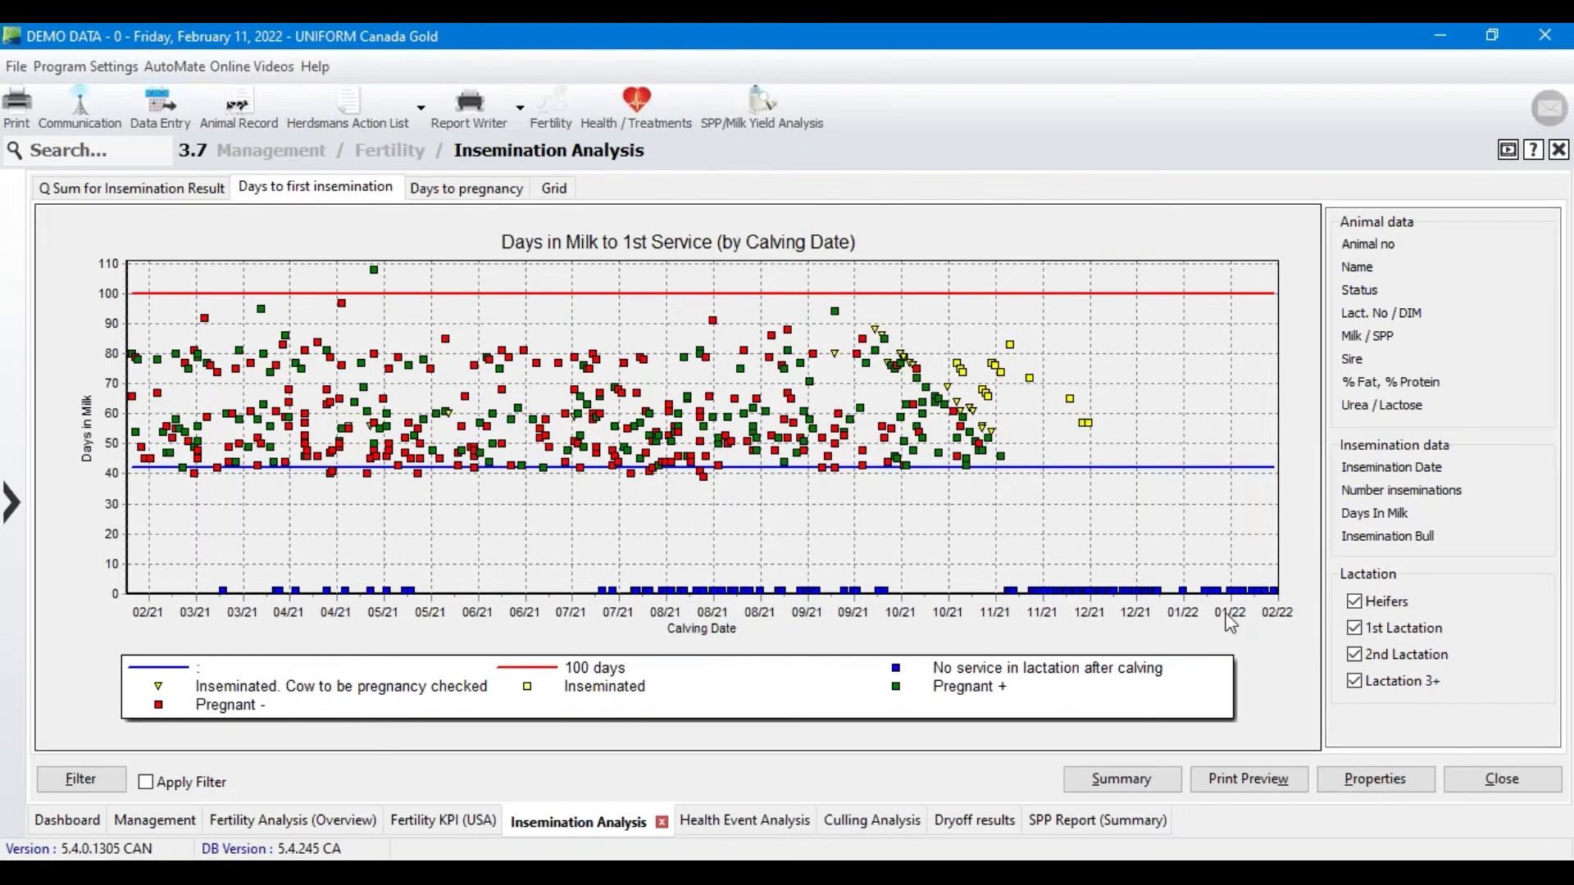
pyautogui.click(1104, 776)
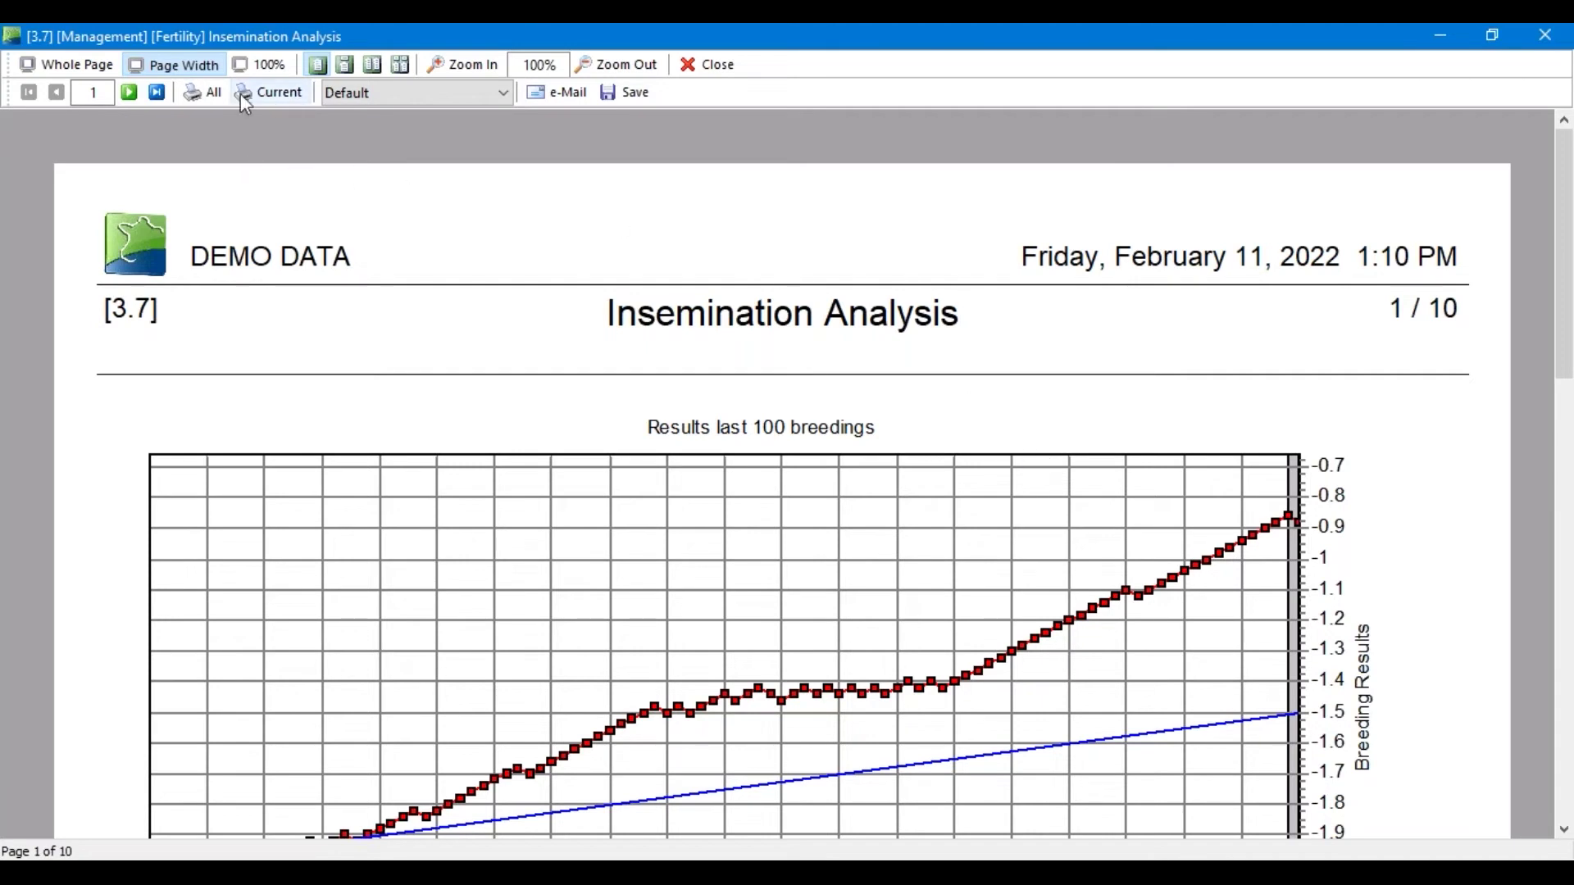
pyautogui.click(129, 92)
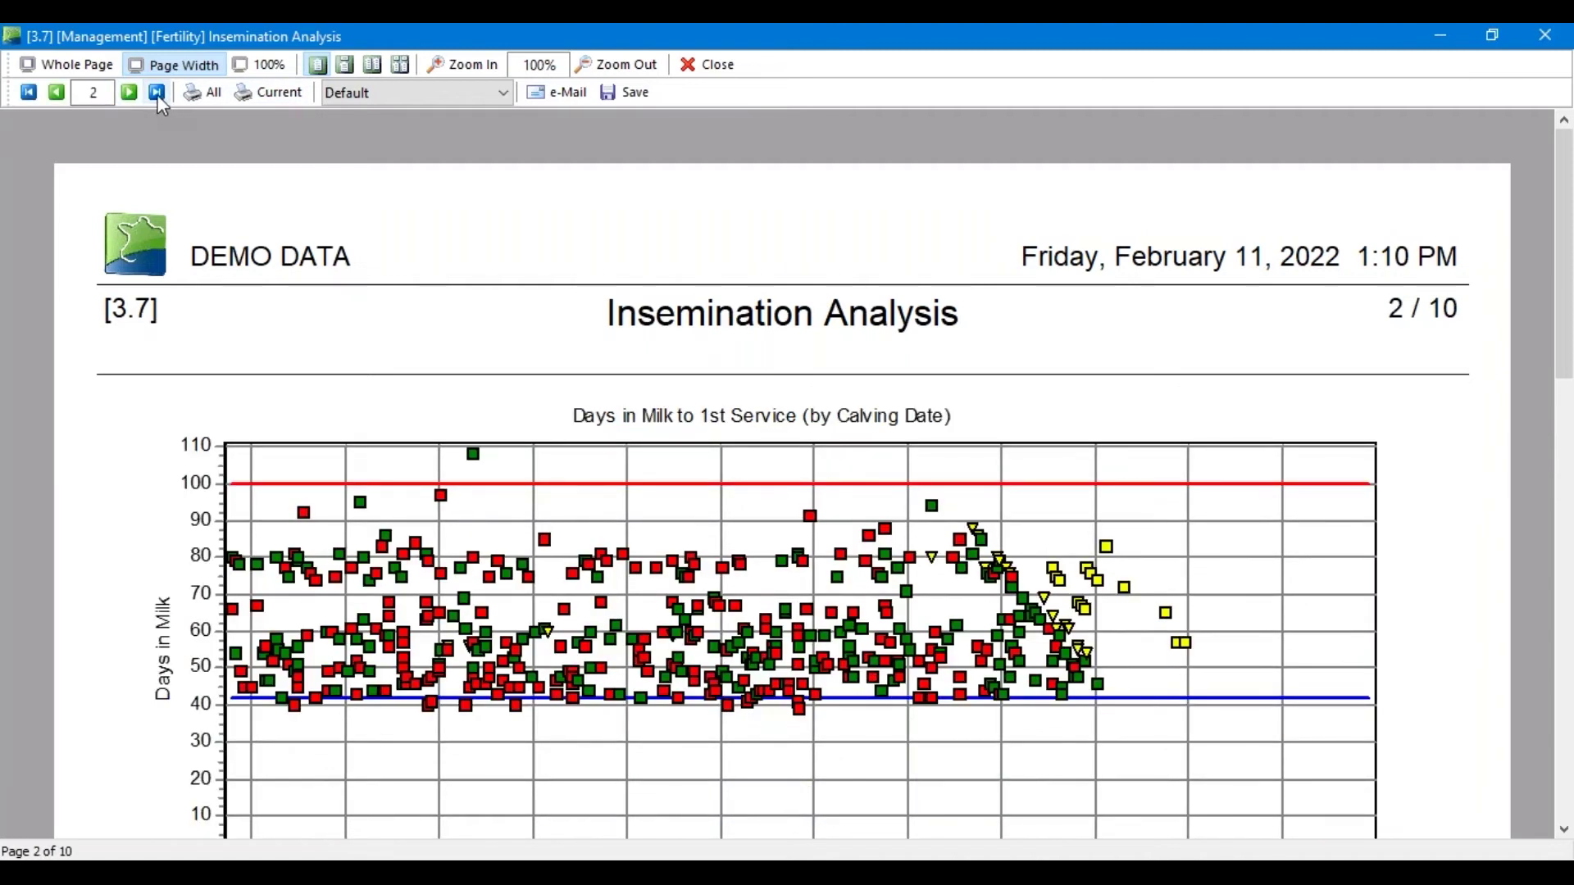
pyautogui.click(347, 69)
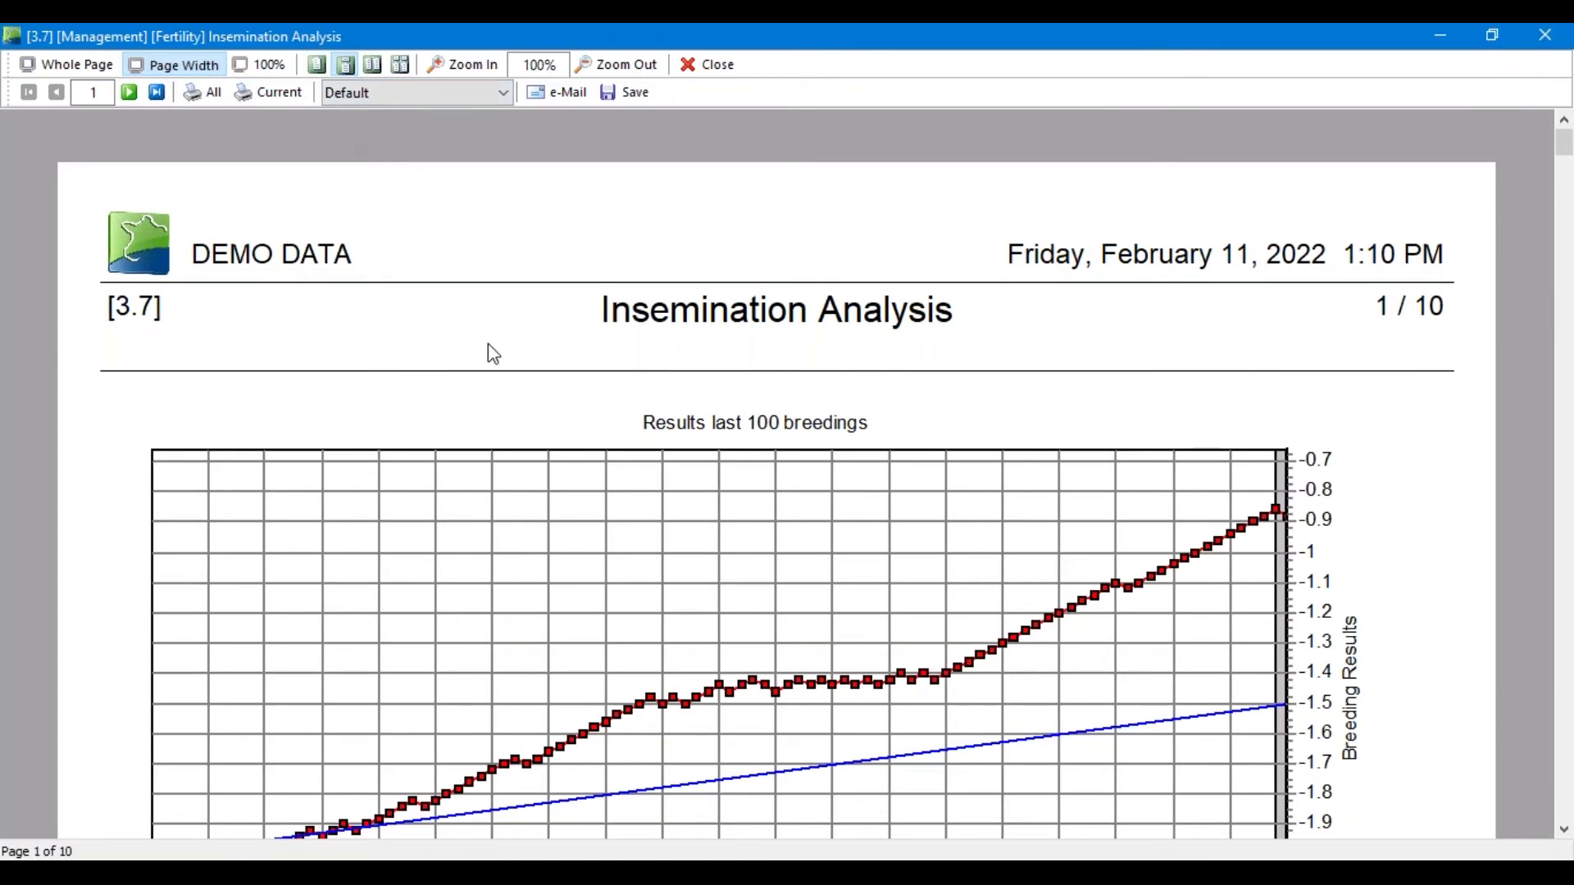
# Examine the summary's graphs for the last 100 breedings, days in milk to first service and days to pregnancy.
pyautogui.scroll(-5, 491, 344)
pyautogui.scroll(-10, 490, 354)
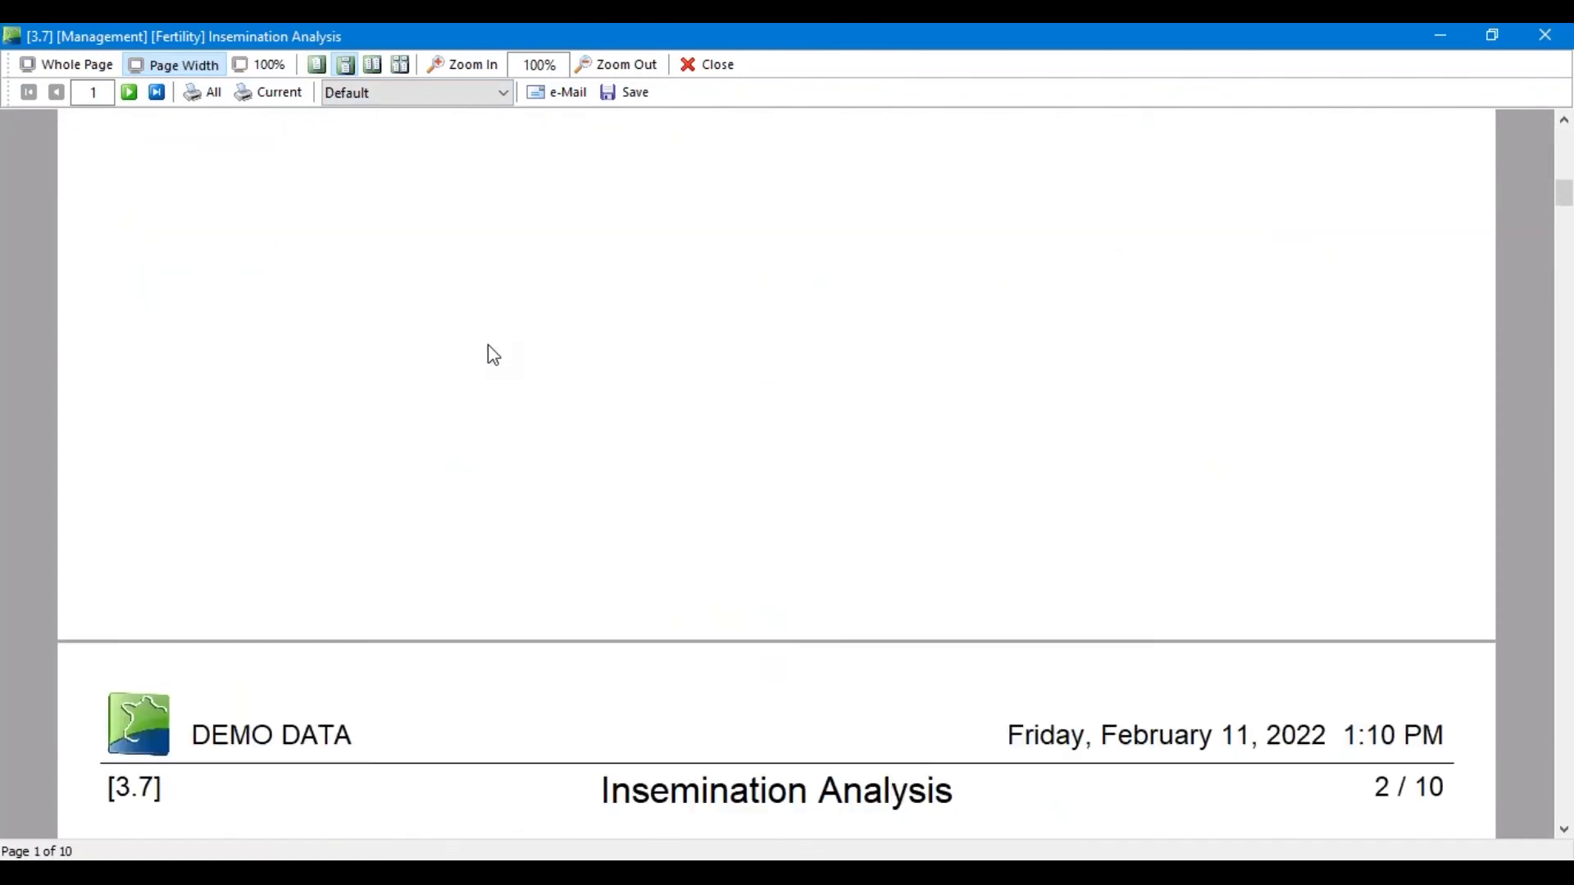
pyautogui.scroll(3, 490, 354)
pyautogui.scroll(-2, 489, 347)
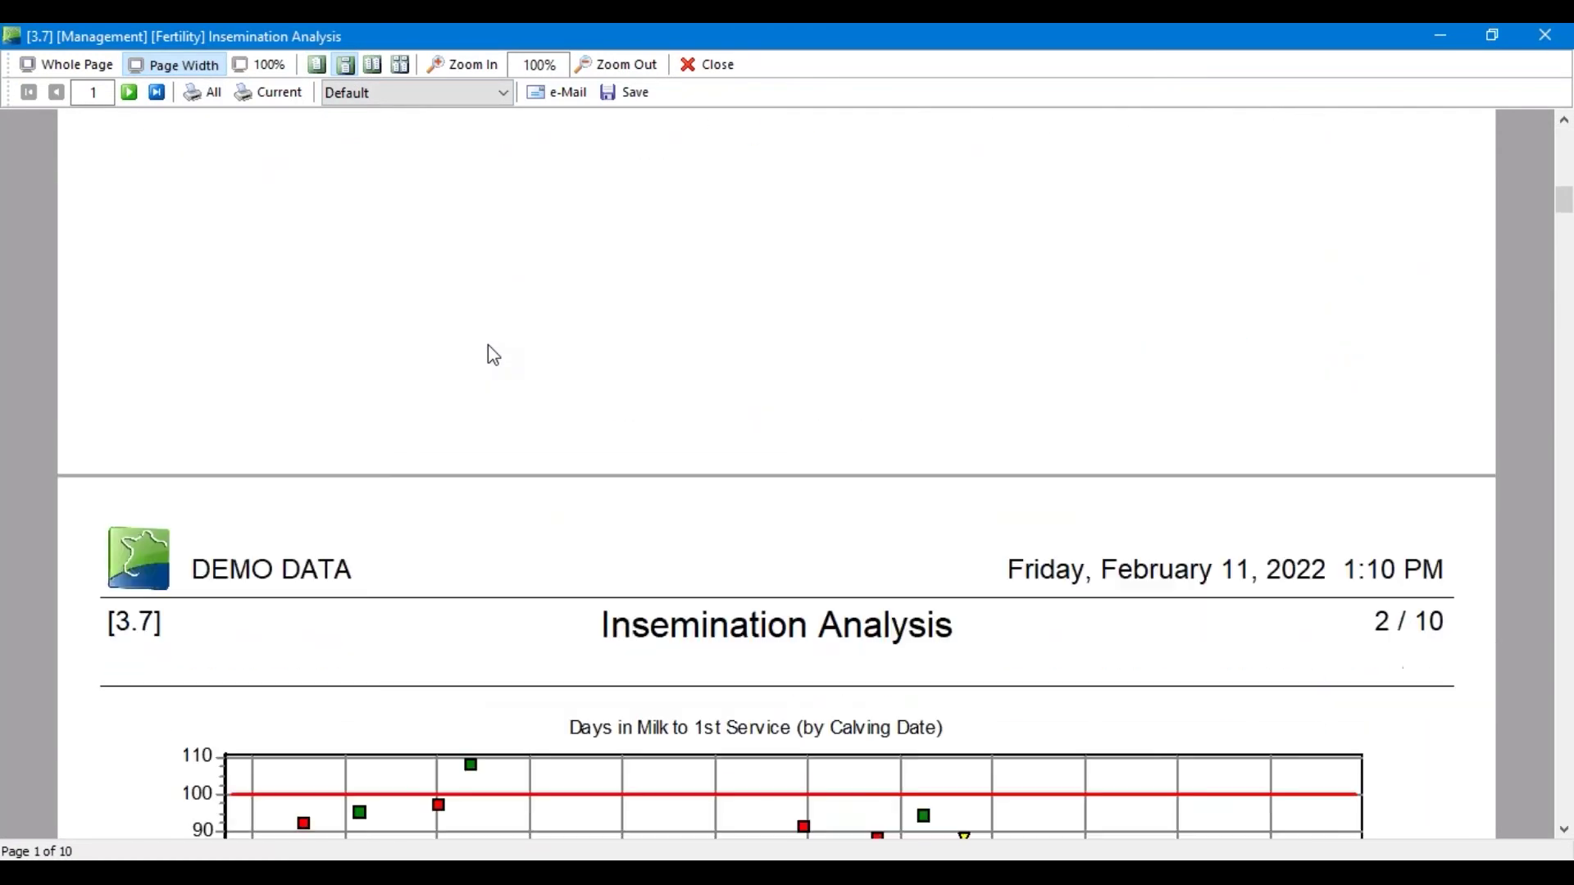
pyautogui.click(131, 93)
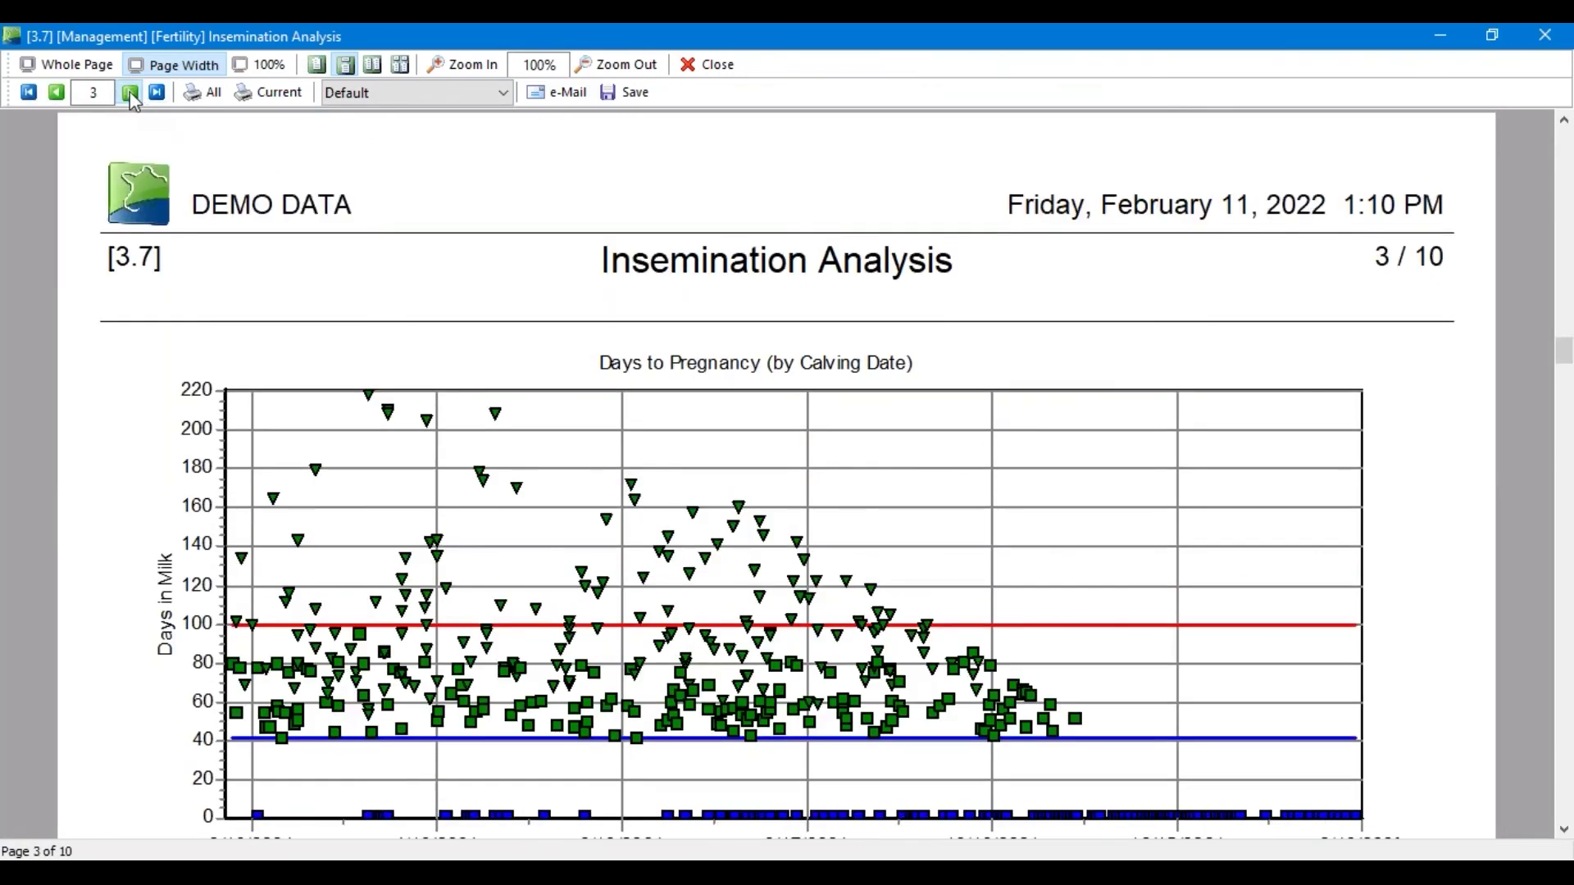
# Go to page 4 of the summary and examine the bull results for heifers, first lactation, cows and totals.
pyautogui.click(131, 93)
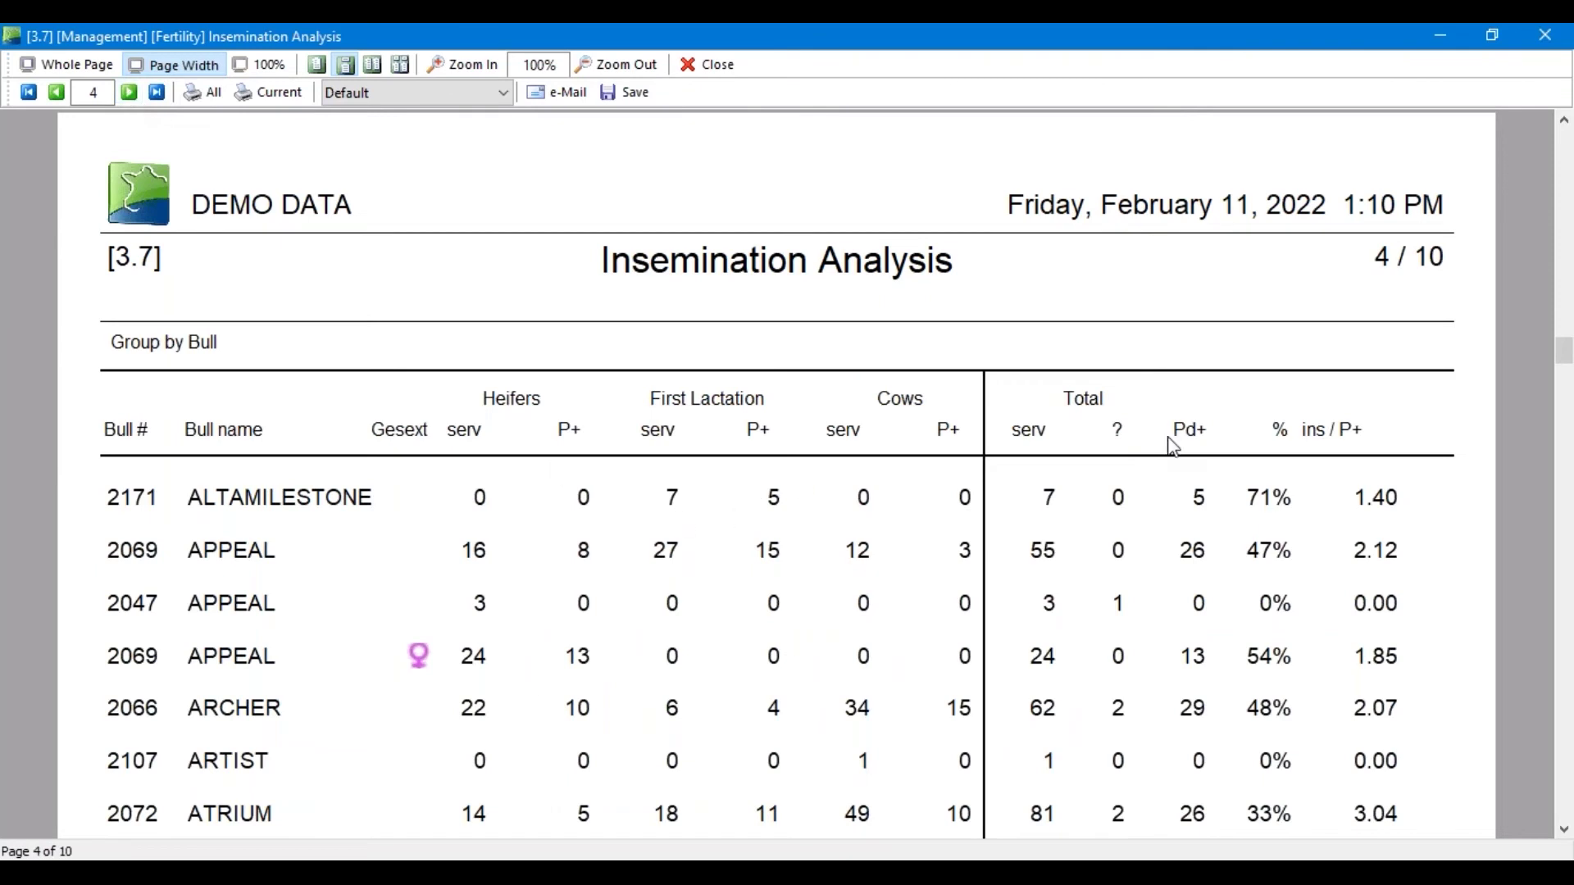
pyautogui.scroll(-1, 1108, 401)
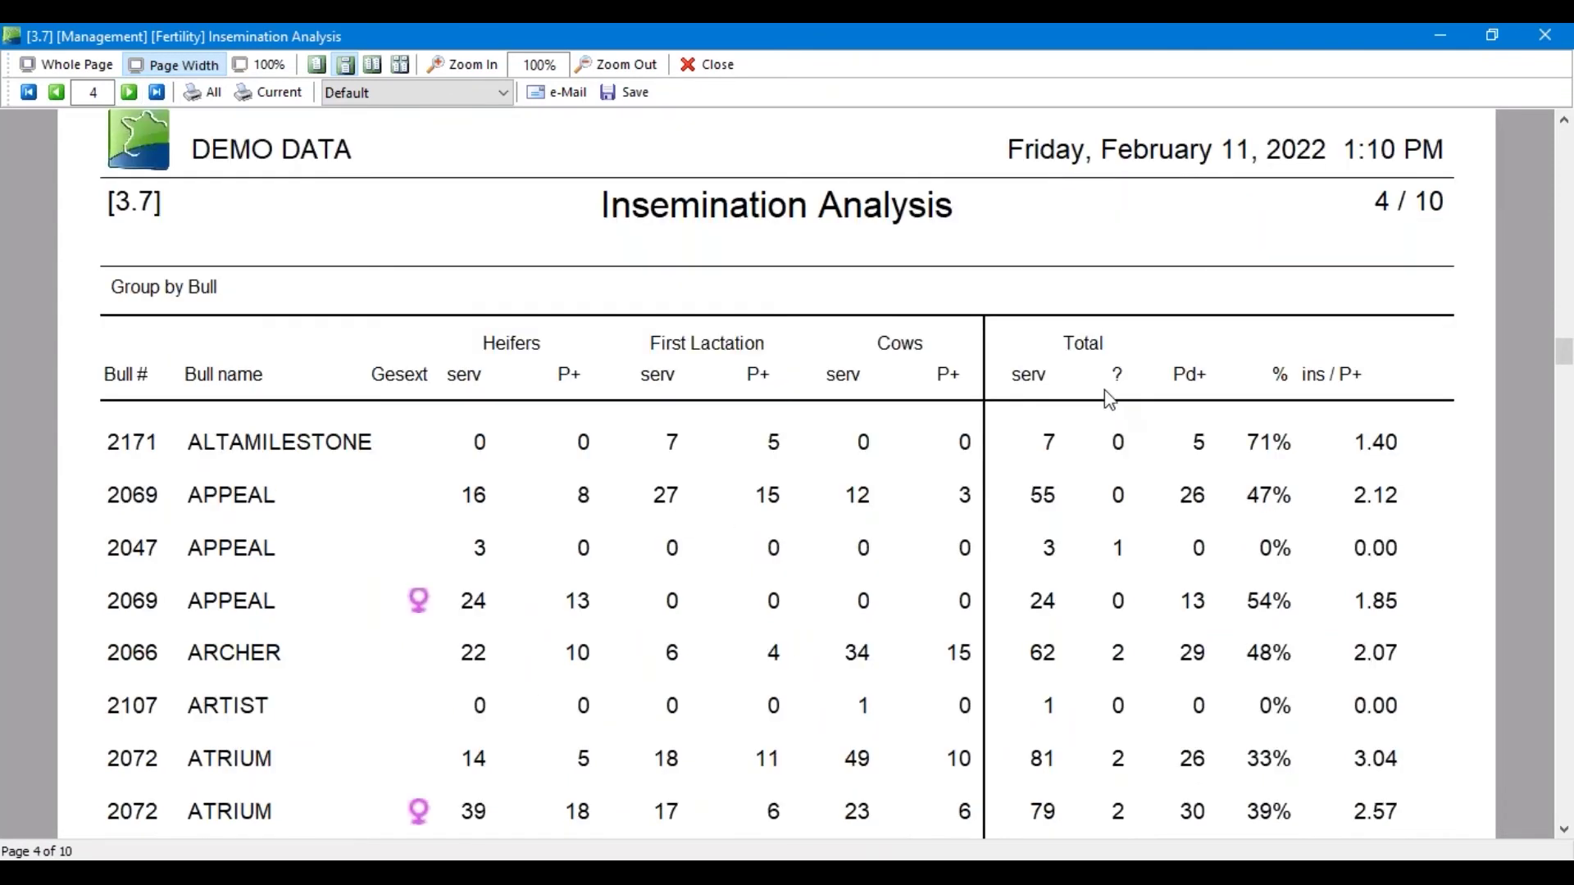
pyautogui.scroll(-1, 986, 399)
pyautogui.scroll(-1, 984, 398)
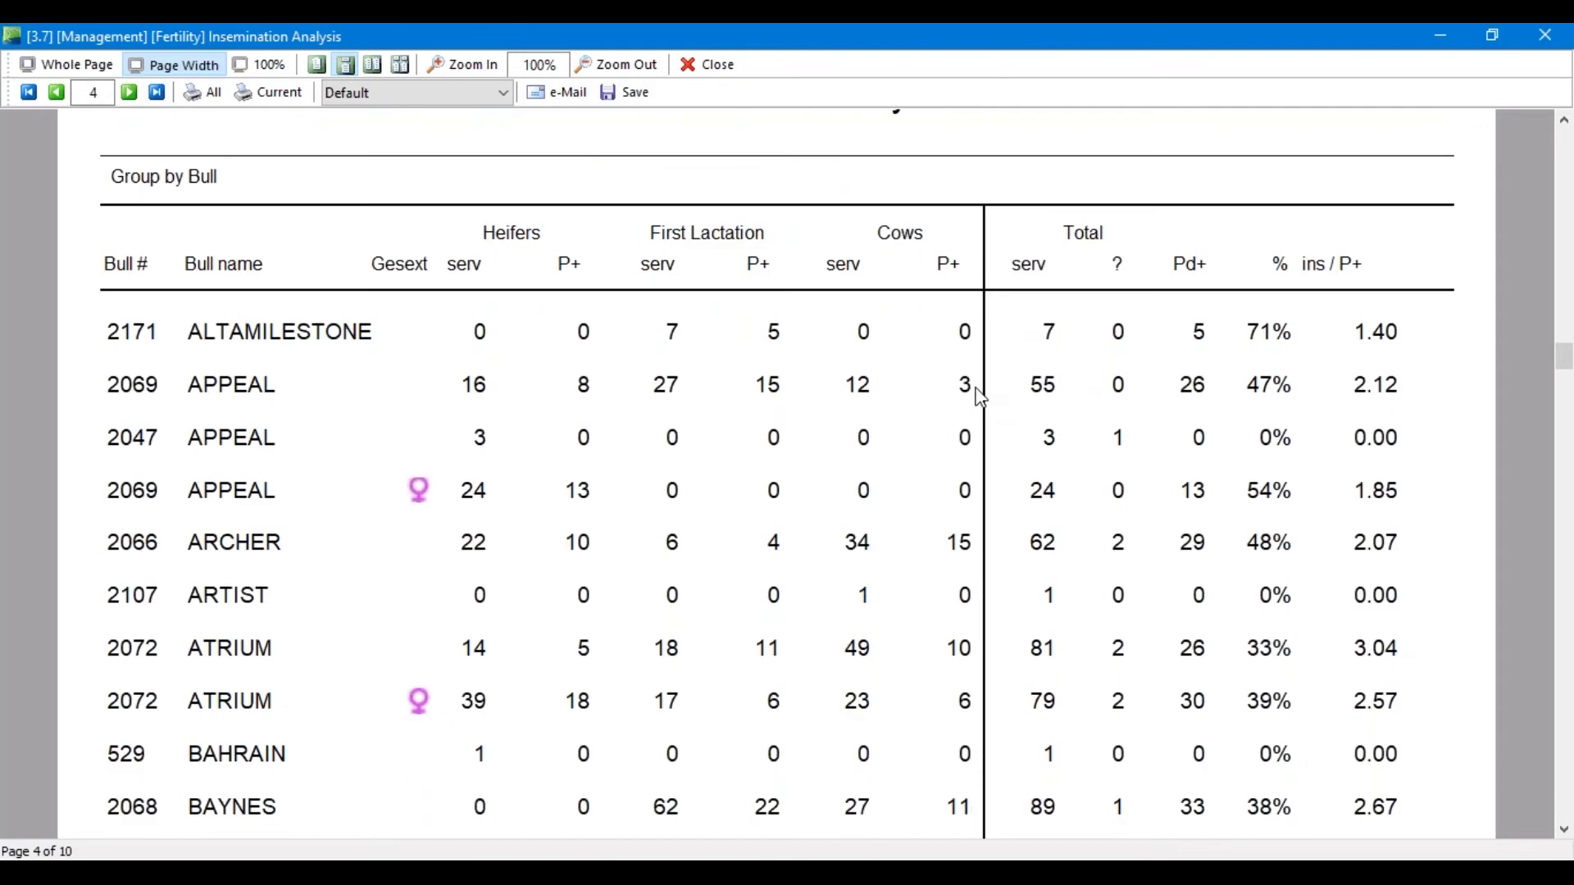
pyautogui.scroll(-1, 412, 516)
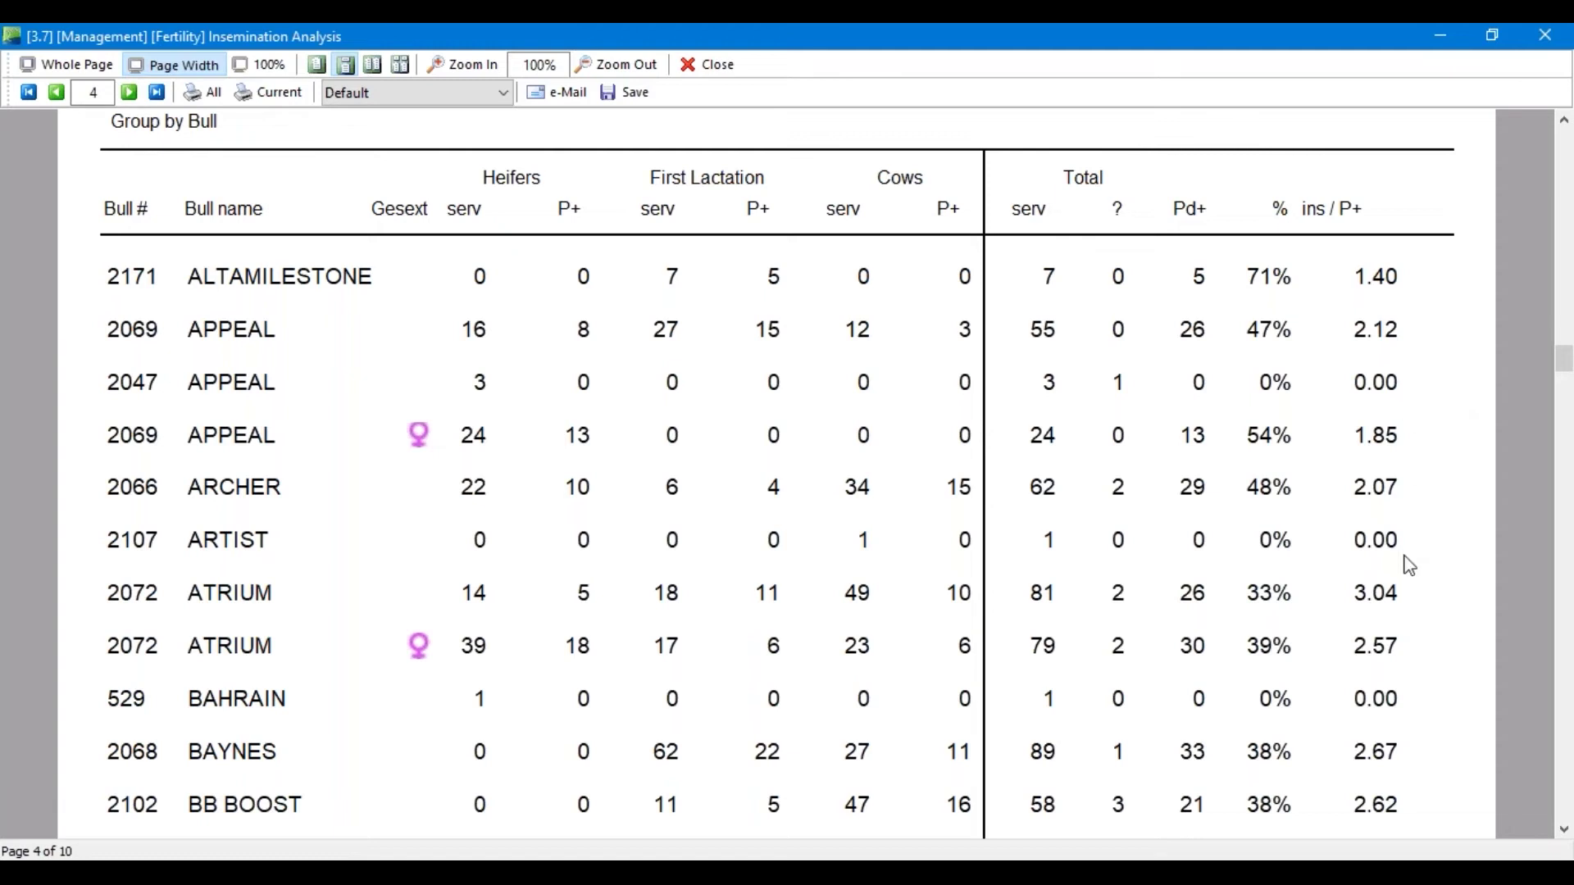
pyautogui.scroll(-1, 1415, 581)
pyautogui.scroll(-2, 1416, 580)
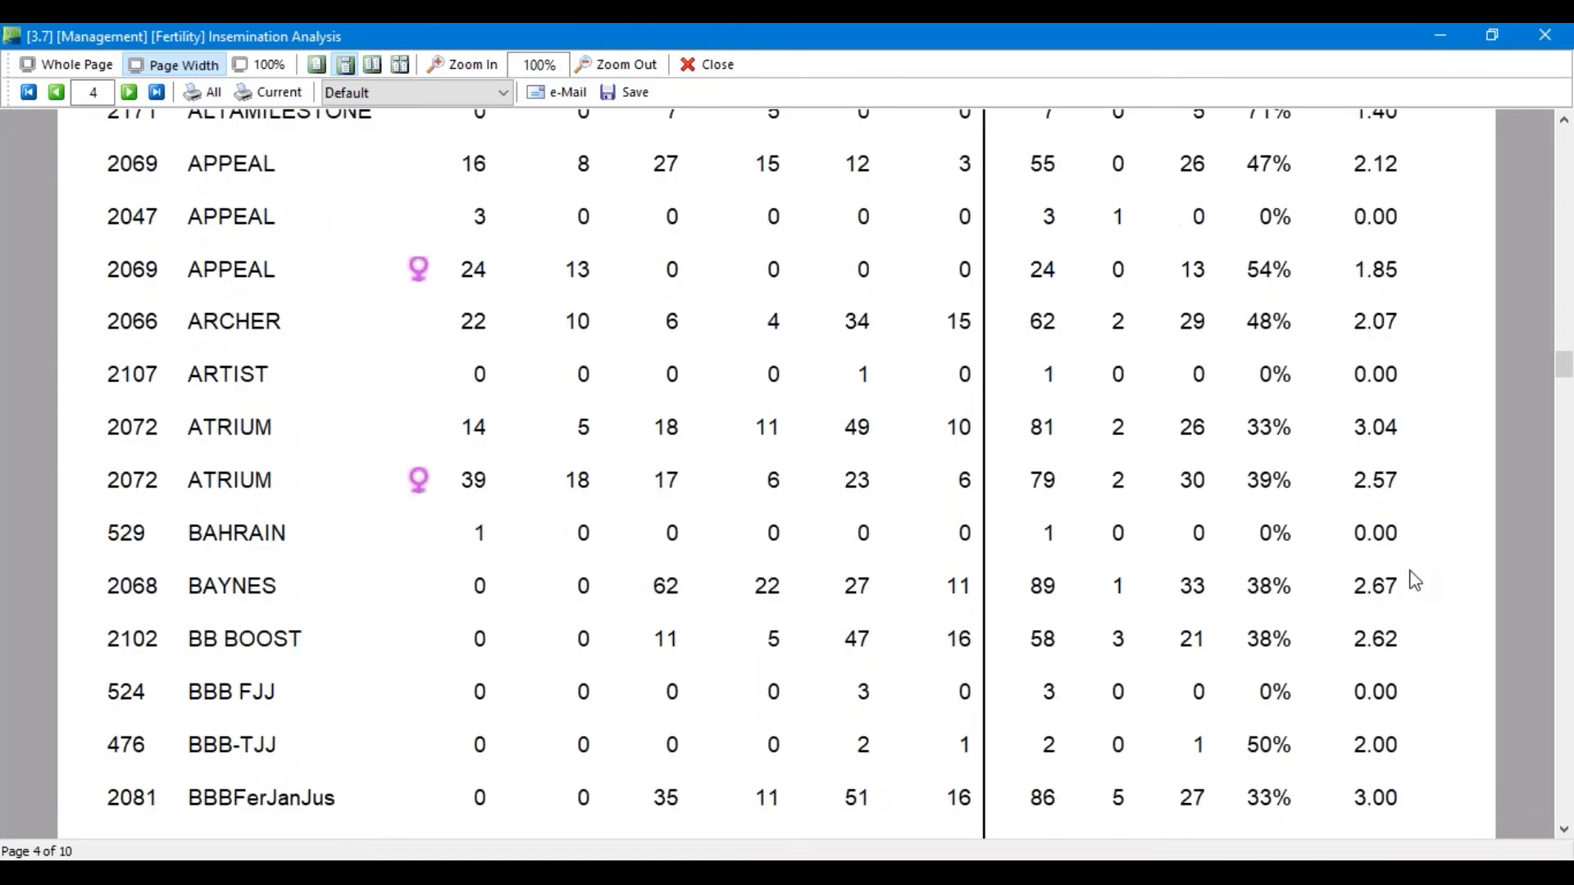
pyautogui.scroll(-5, 1416, 580)
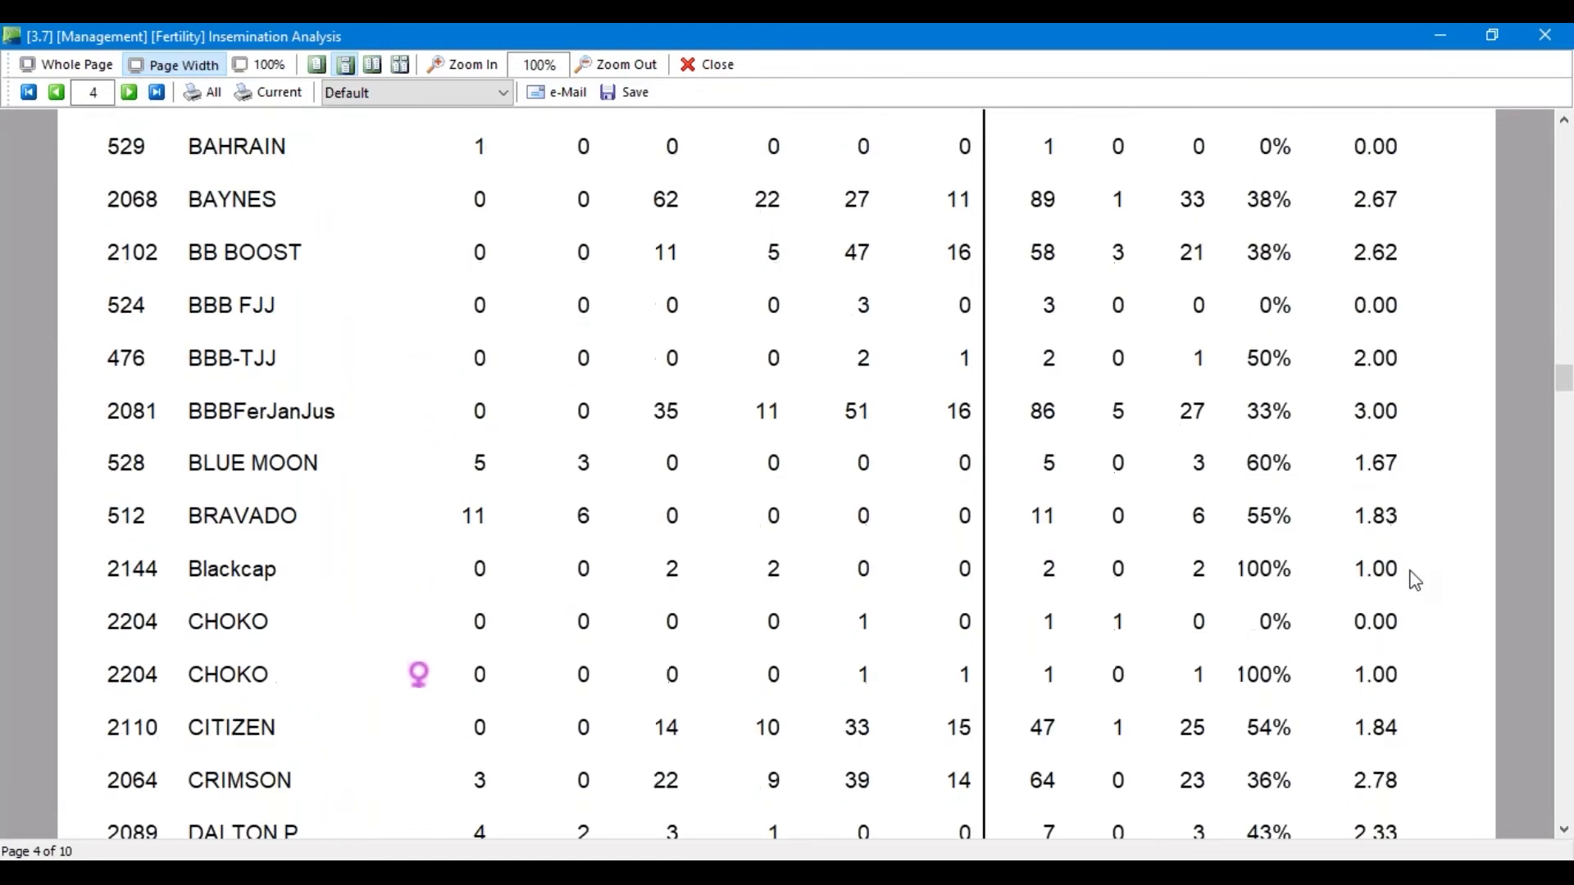
pyautogui.scroll(-1, 1262, 589)
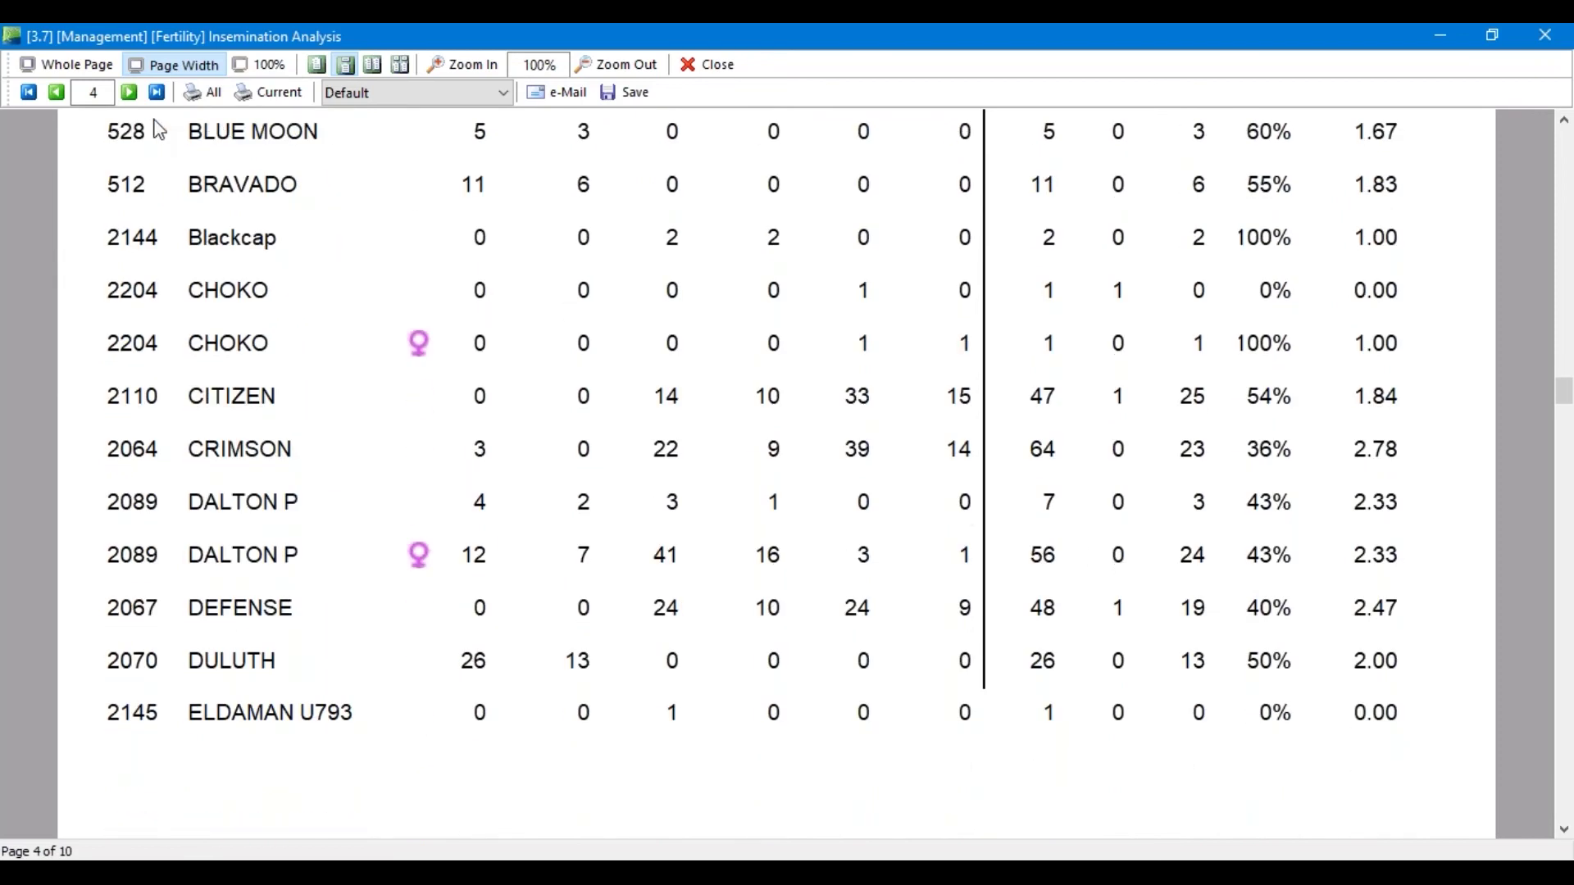
# Review the remaining Group by Bull pages through to the Total row and its explanatory notes.
pyautogui.click(129, 92)
pyautogui.scroll(-6, 405, 411)
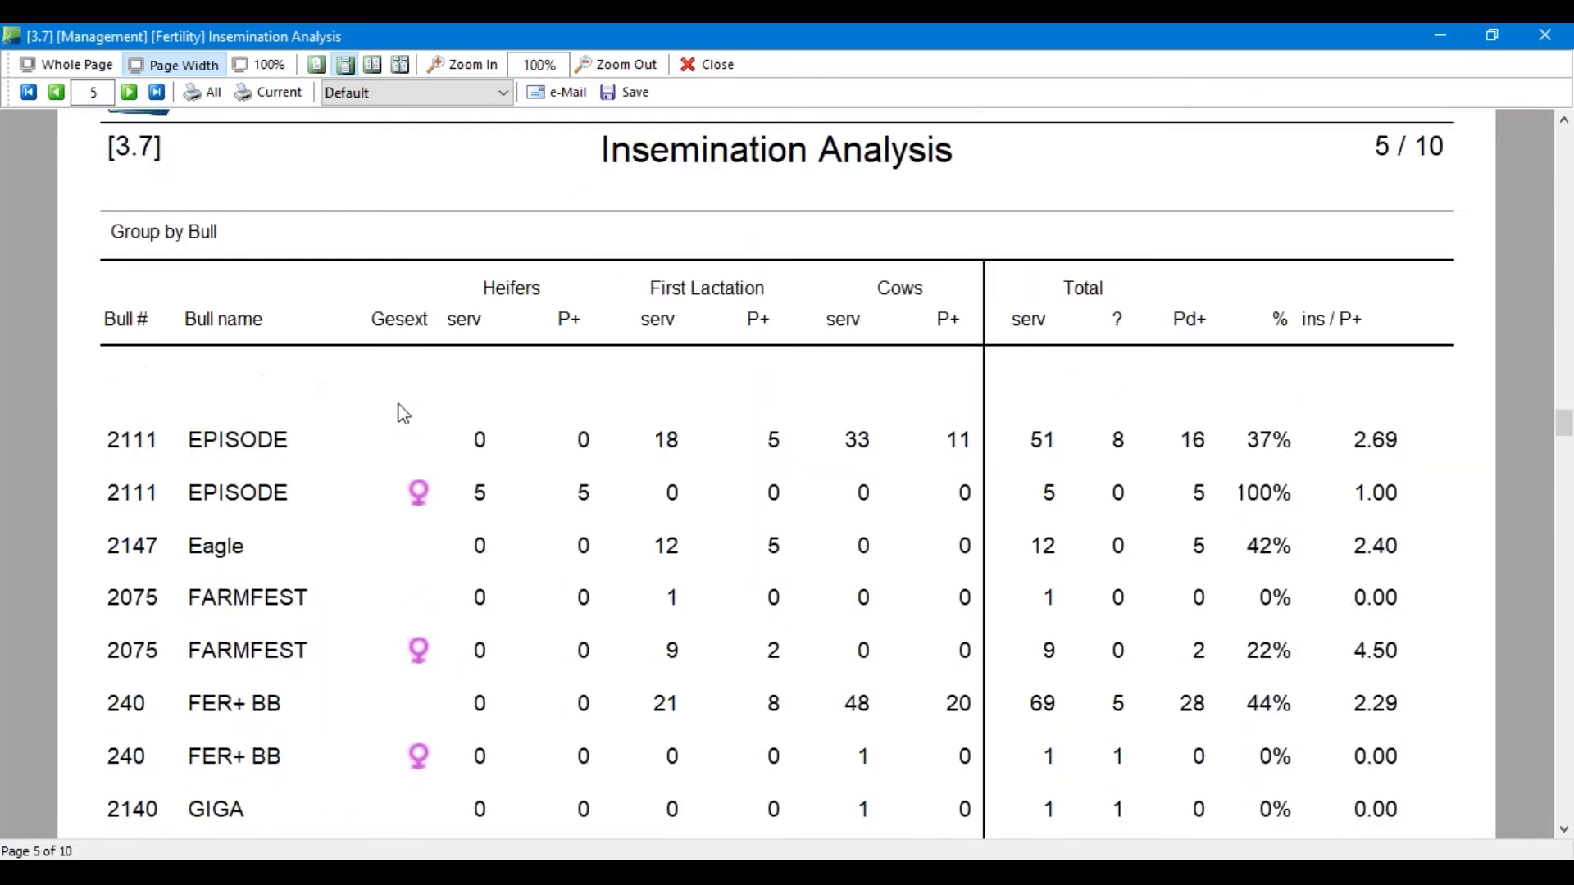
pyautogui.scroll(-1, 414, 415)
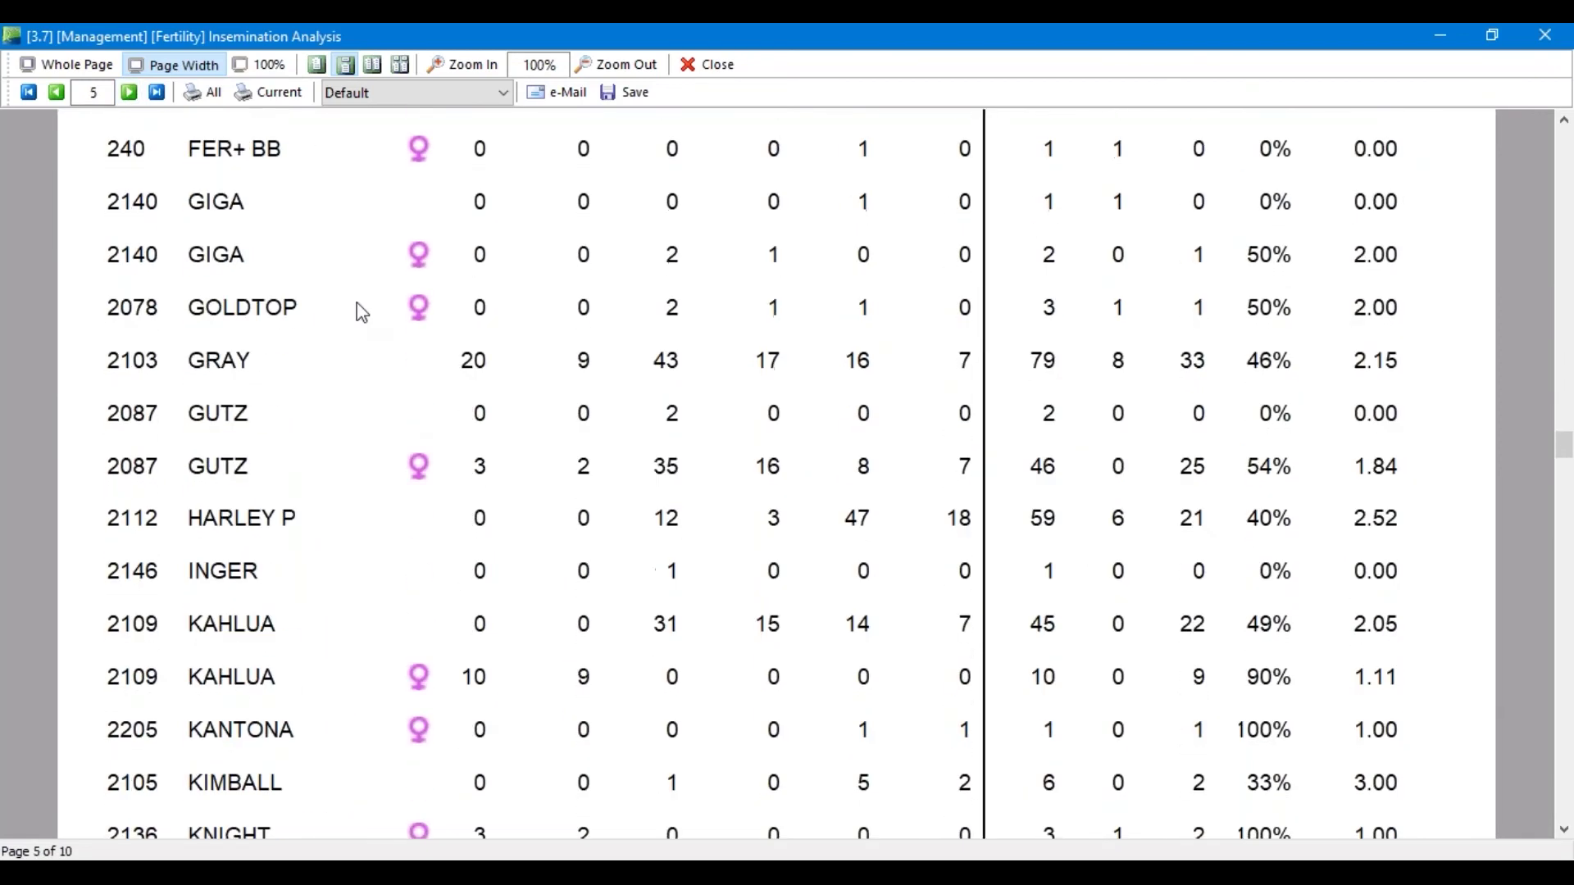
pyautogui.click(129, 92)
pyautogui.scroll(-7, 490, 434)
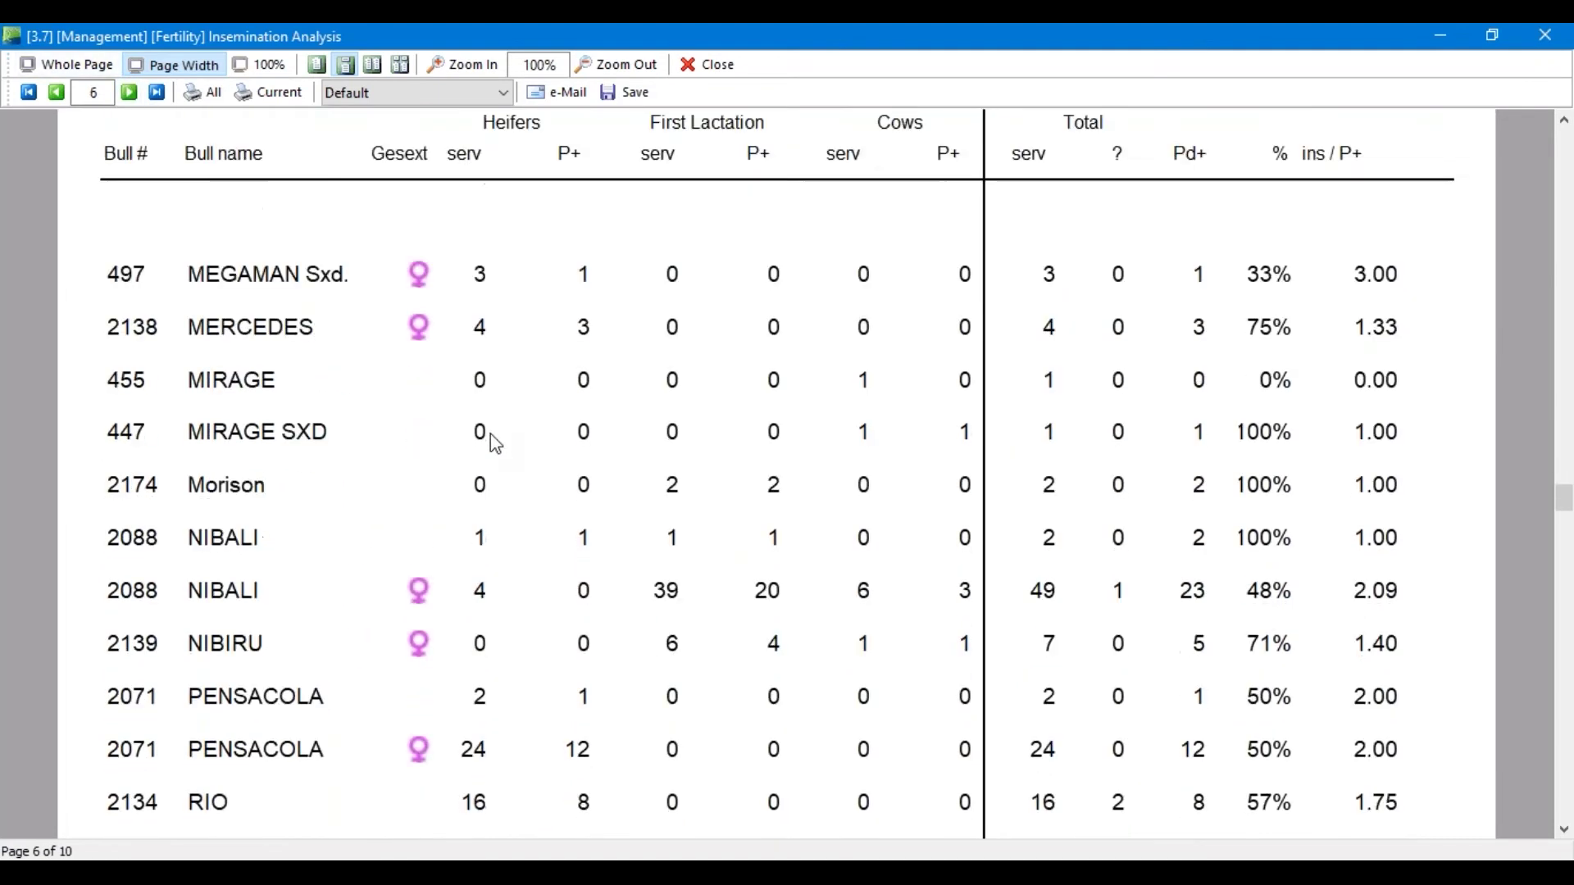
pyautogui.click(127, 92)
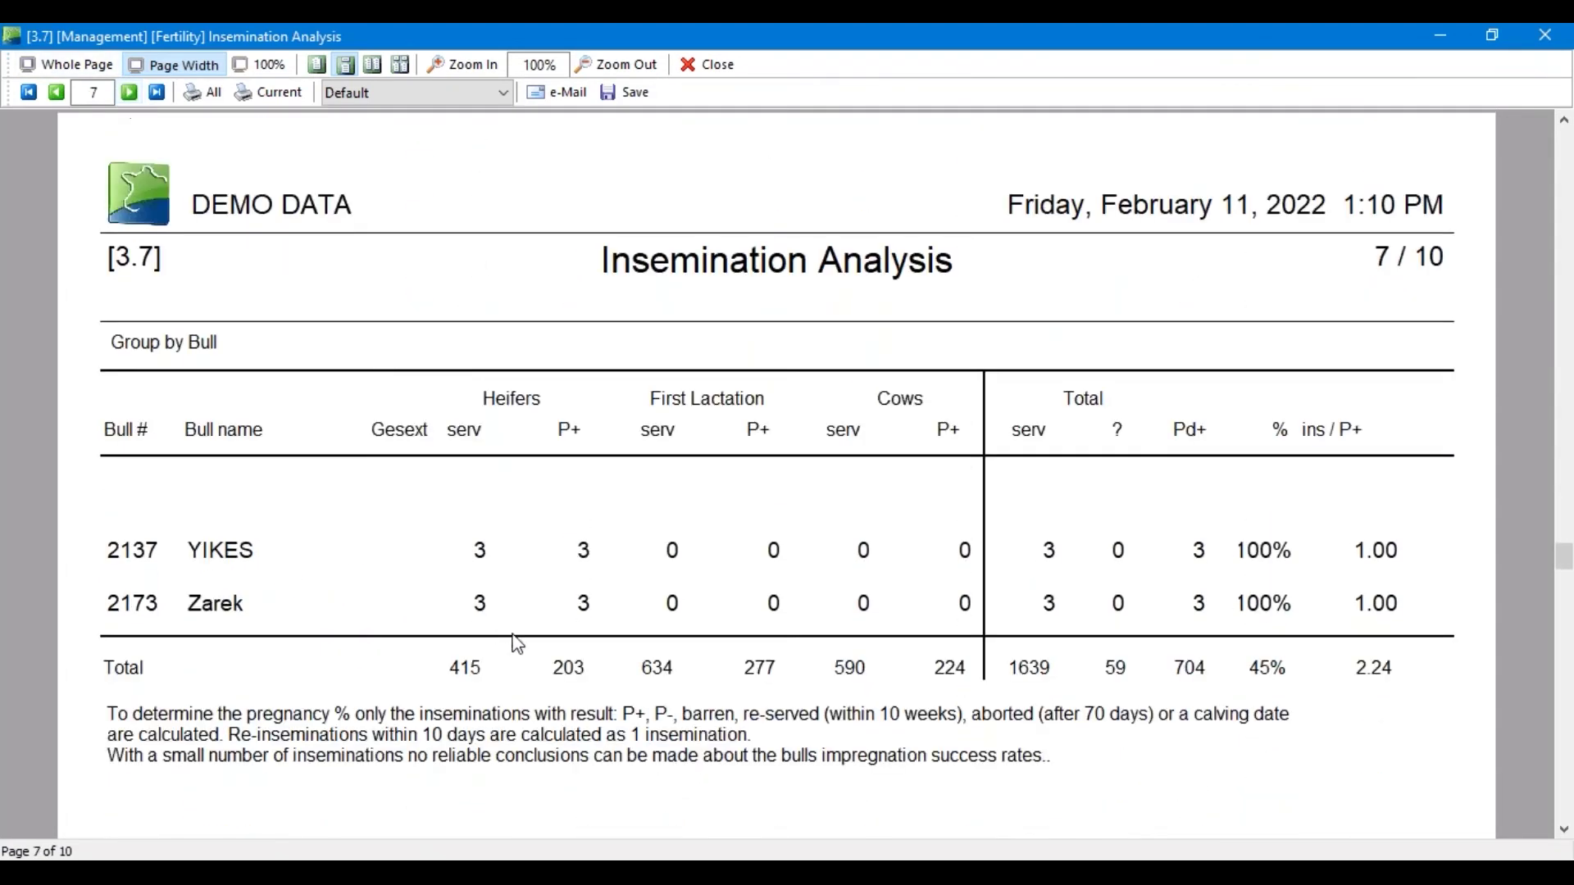
pyautogui.scroll(-10, 818, 596)
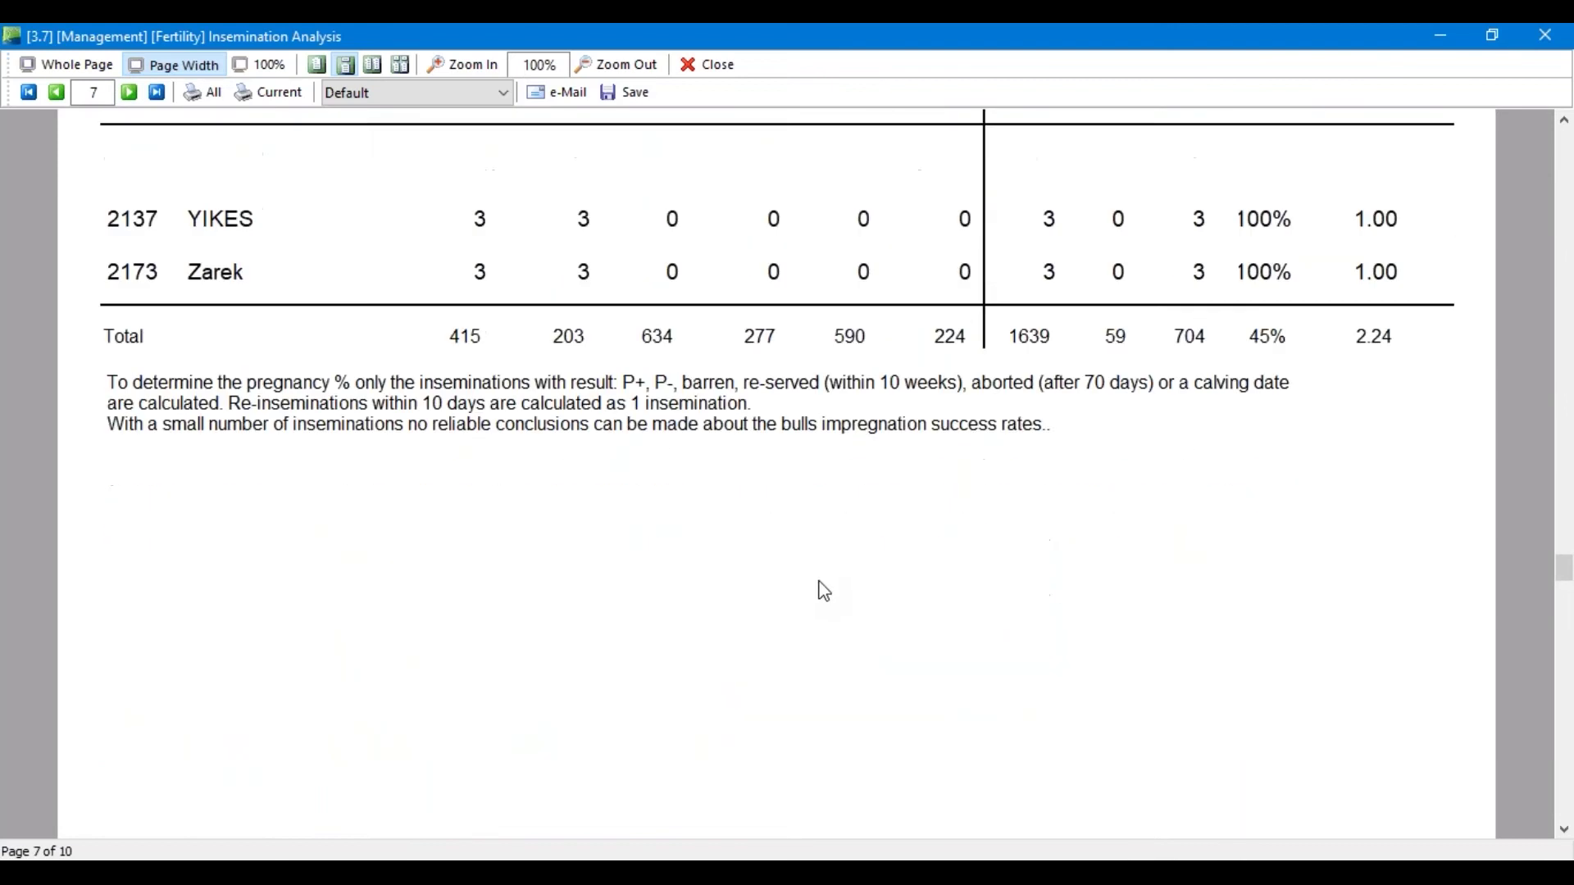
pyautogui.scroll(10, 607, 443)
pyautogui.scroll(10, 616, 400)
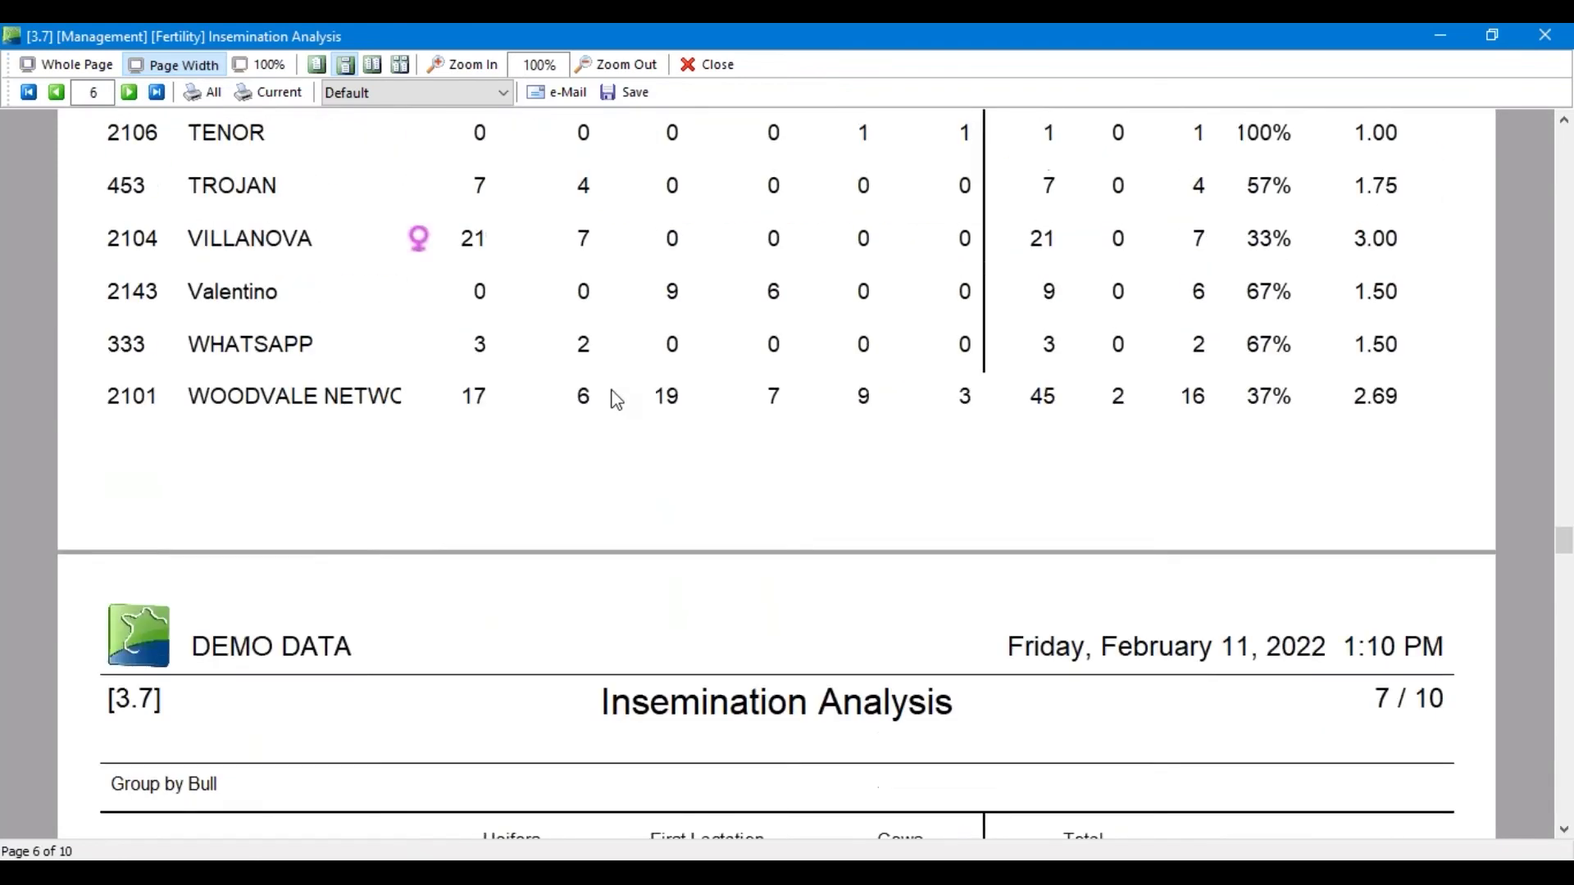
pyautogui.scroll(-10, 618, 400)
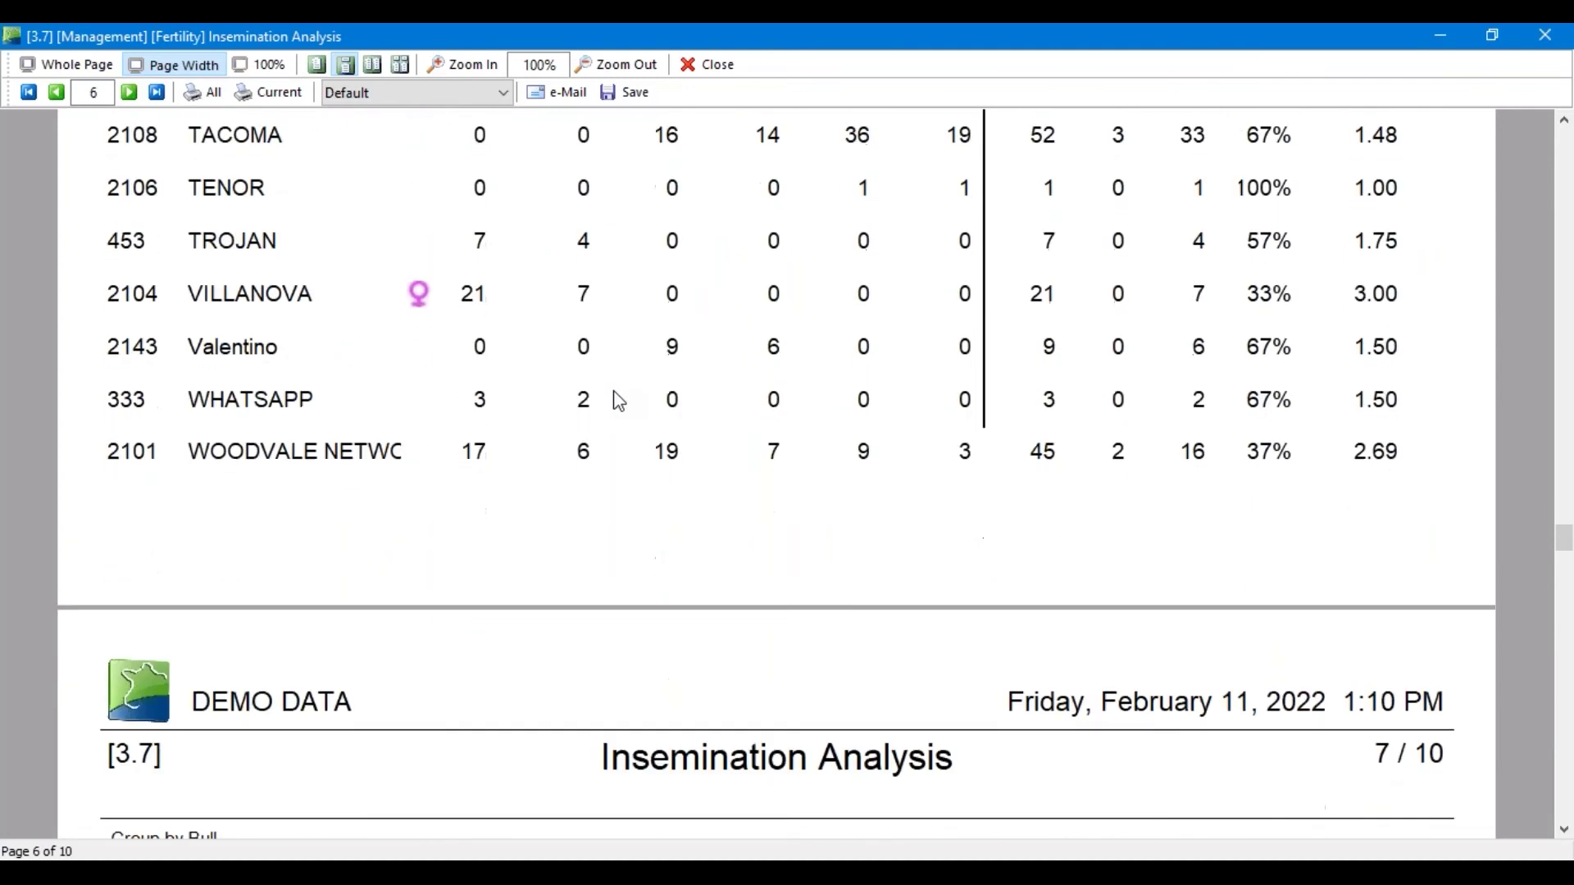
pyautogui.scroll(-1, 618, 395)
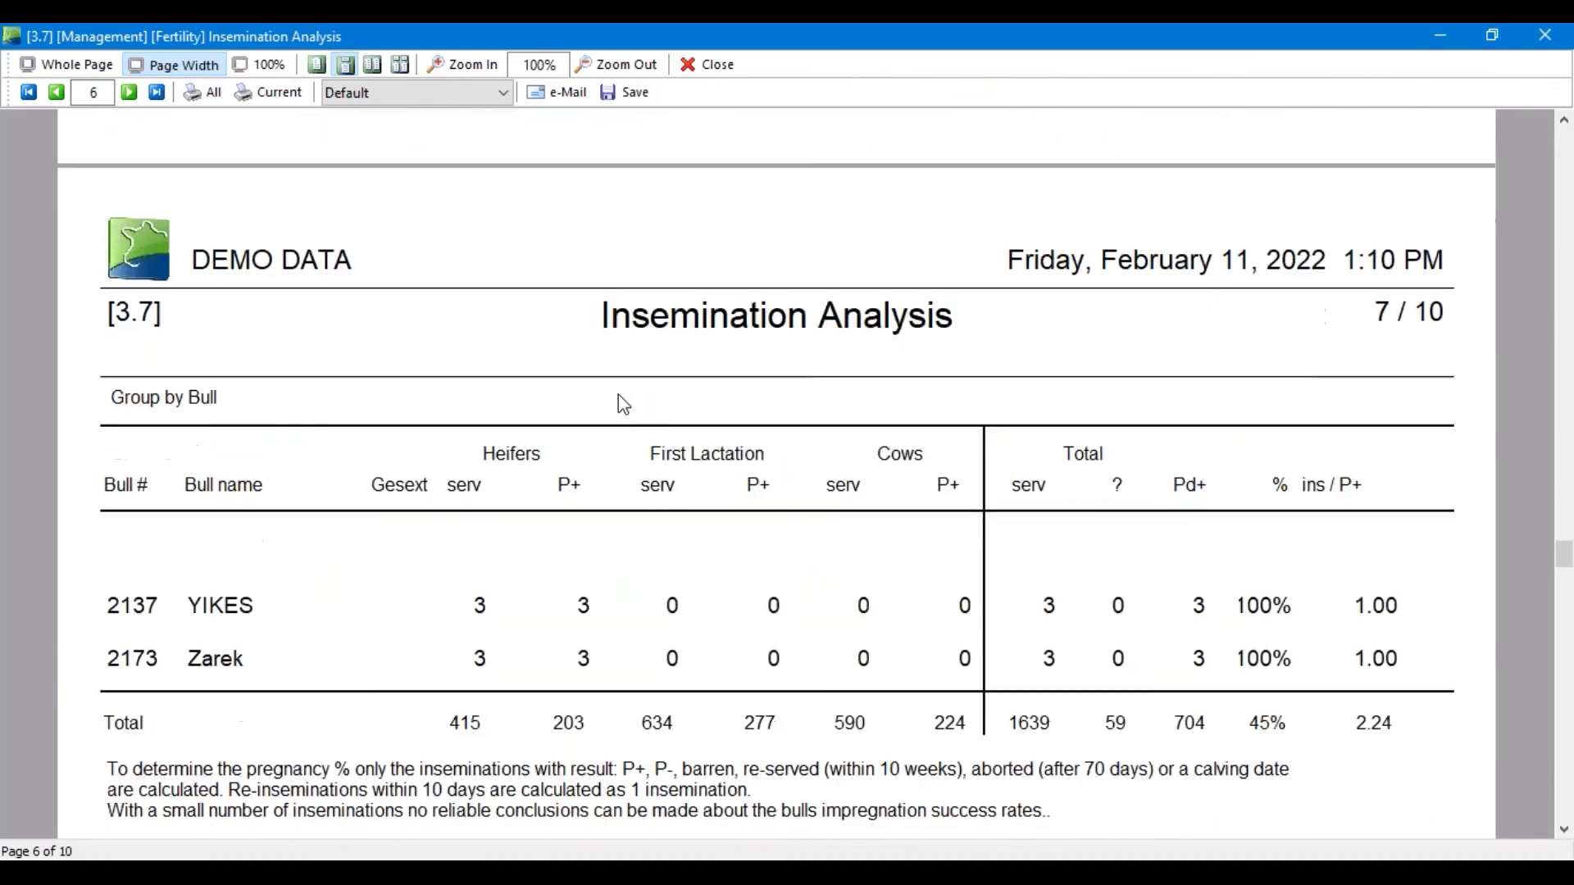
# Examine the Group by Method / Inseminator table, comparing the Service AI and D.I.Y. AI rows that have no inseminator code.
pyautogui.click(131, 94)
pyautogui.click(130, 93)
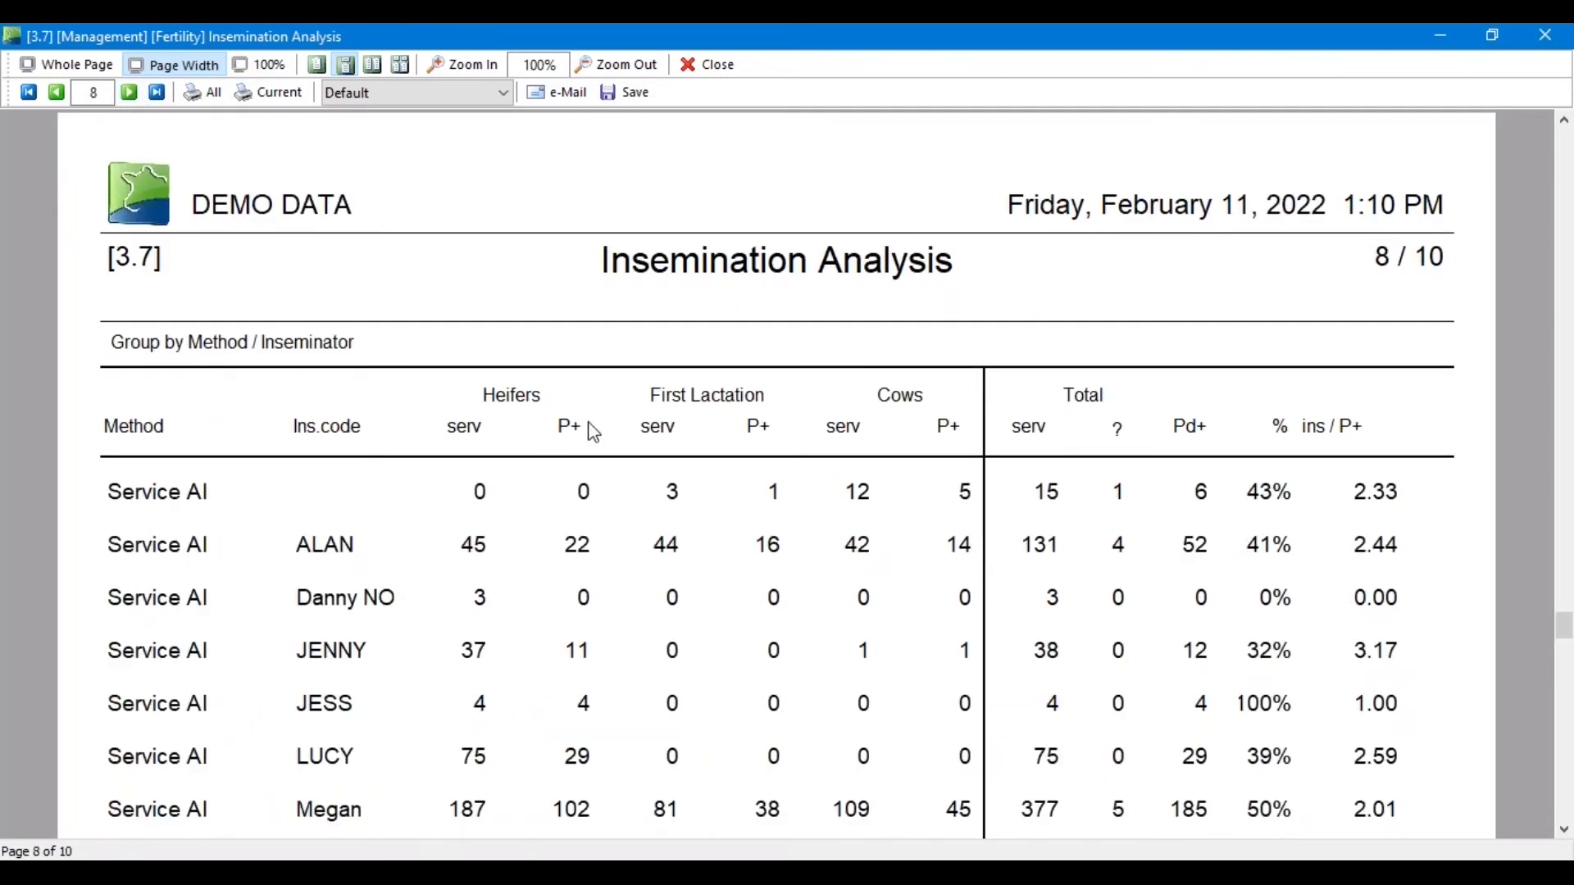
pyautogui.scroll(-1, 594, 432)
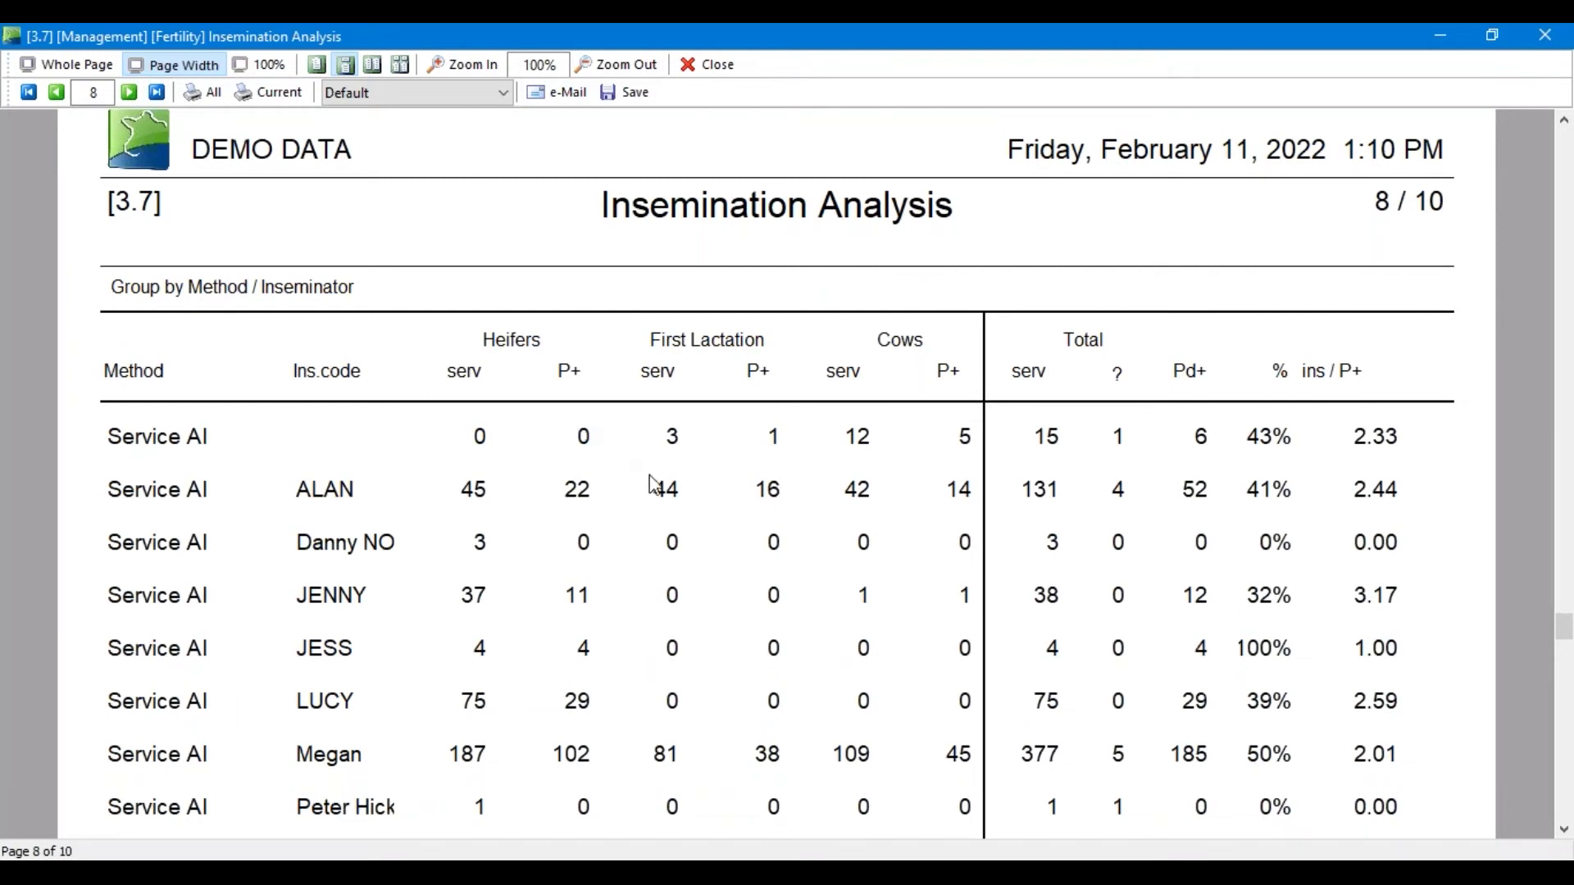
pyautogui.scroll(-1, 263, 500)
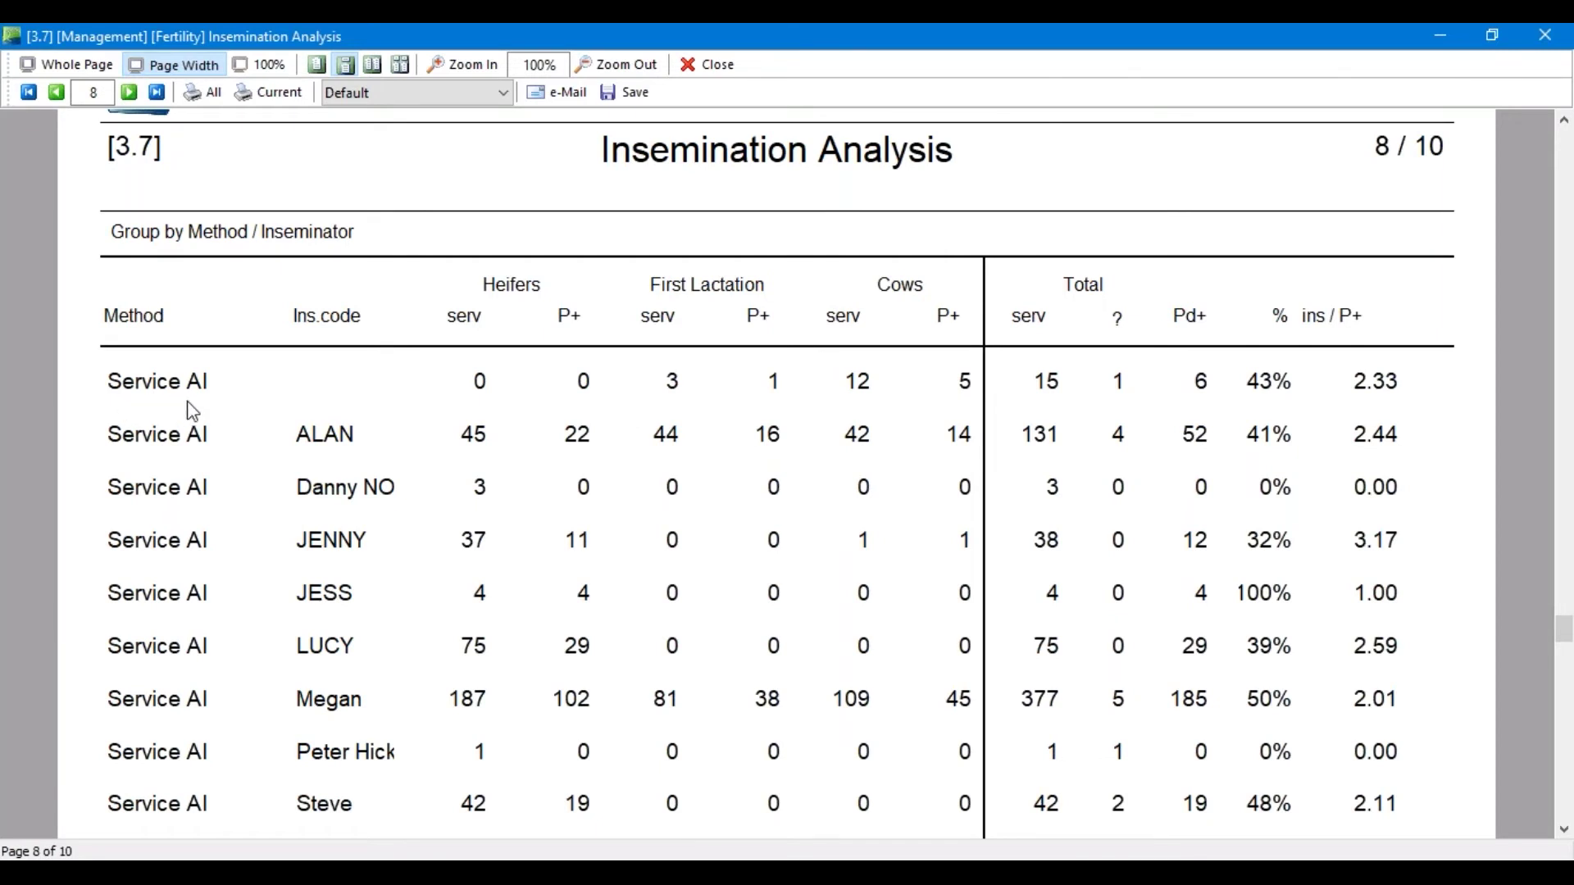
pyautogui.scroll(-7, 195, 427)
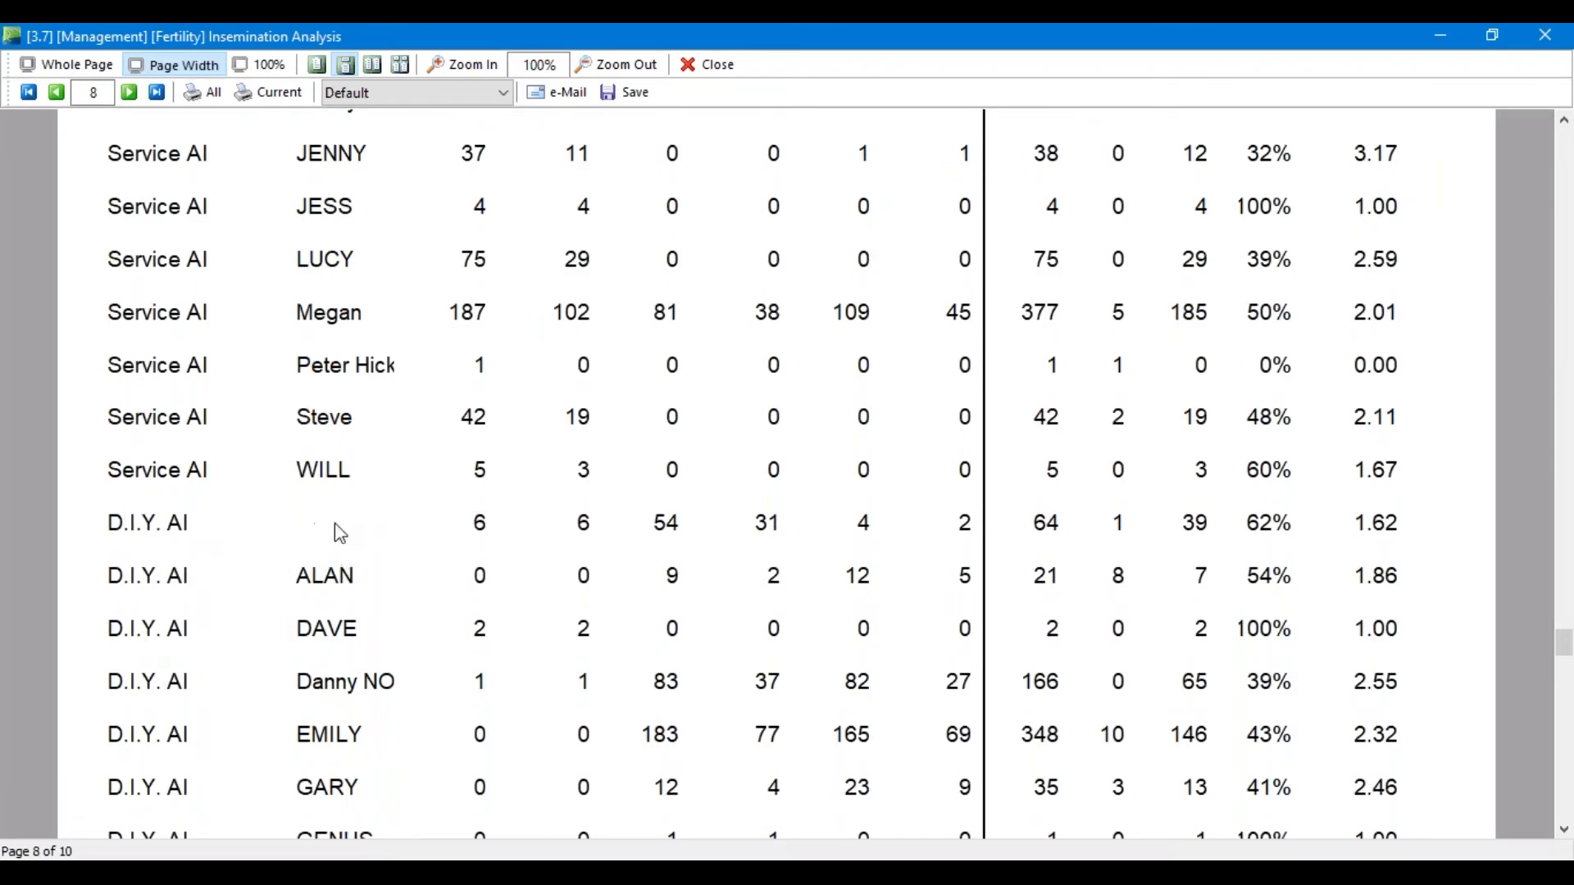
pyautogui.scroll(6, 334, 523)
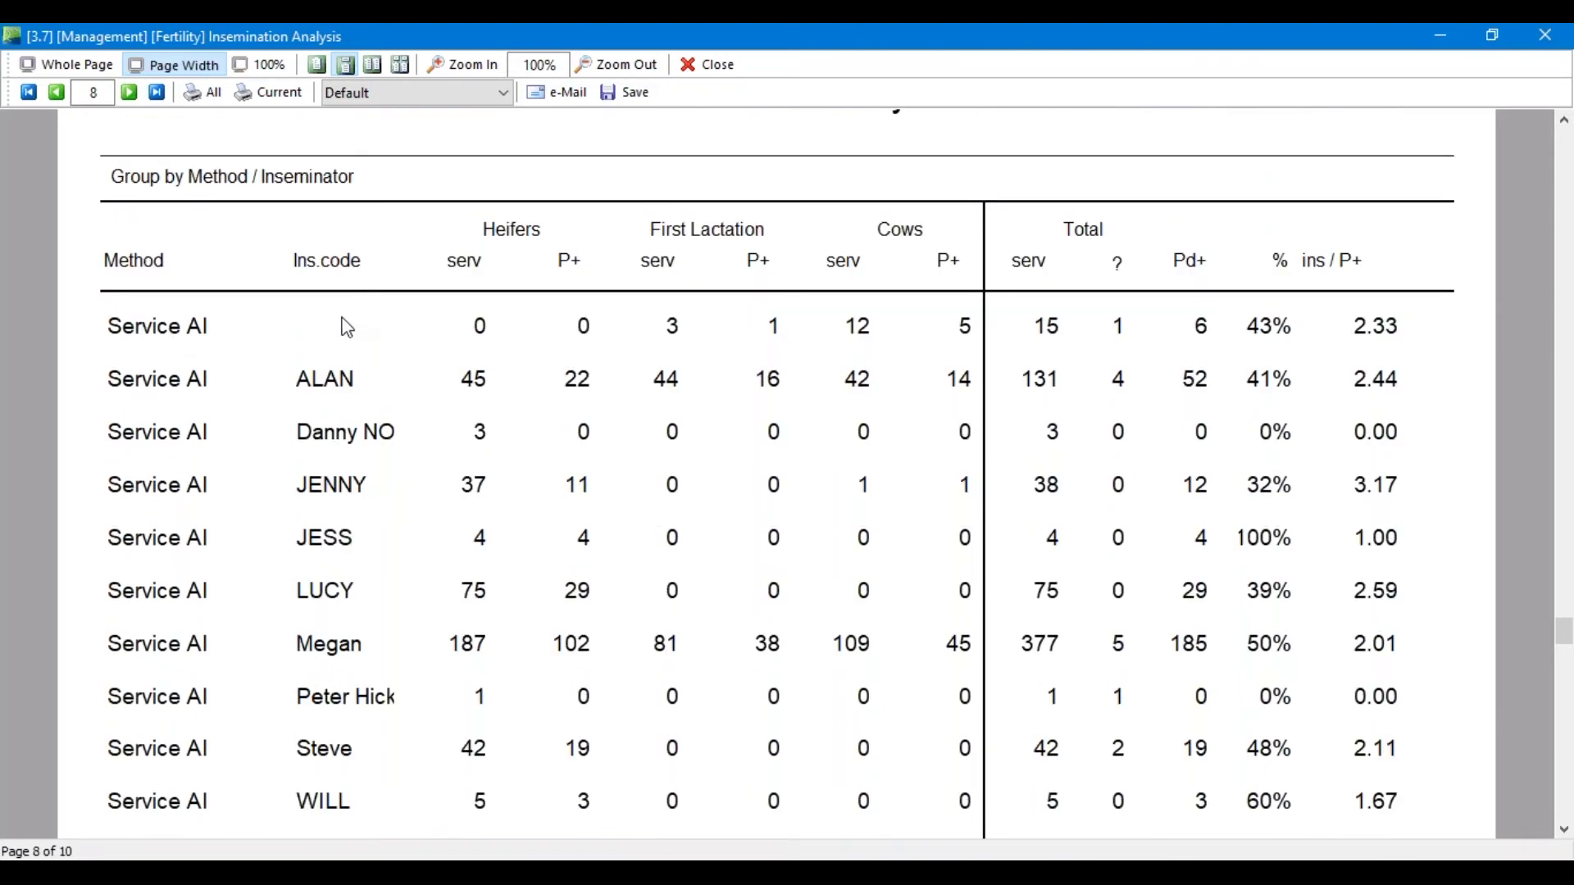
pyautogui.scroll(-1, 480, 402)
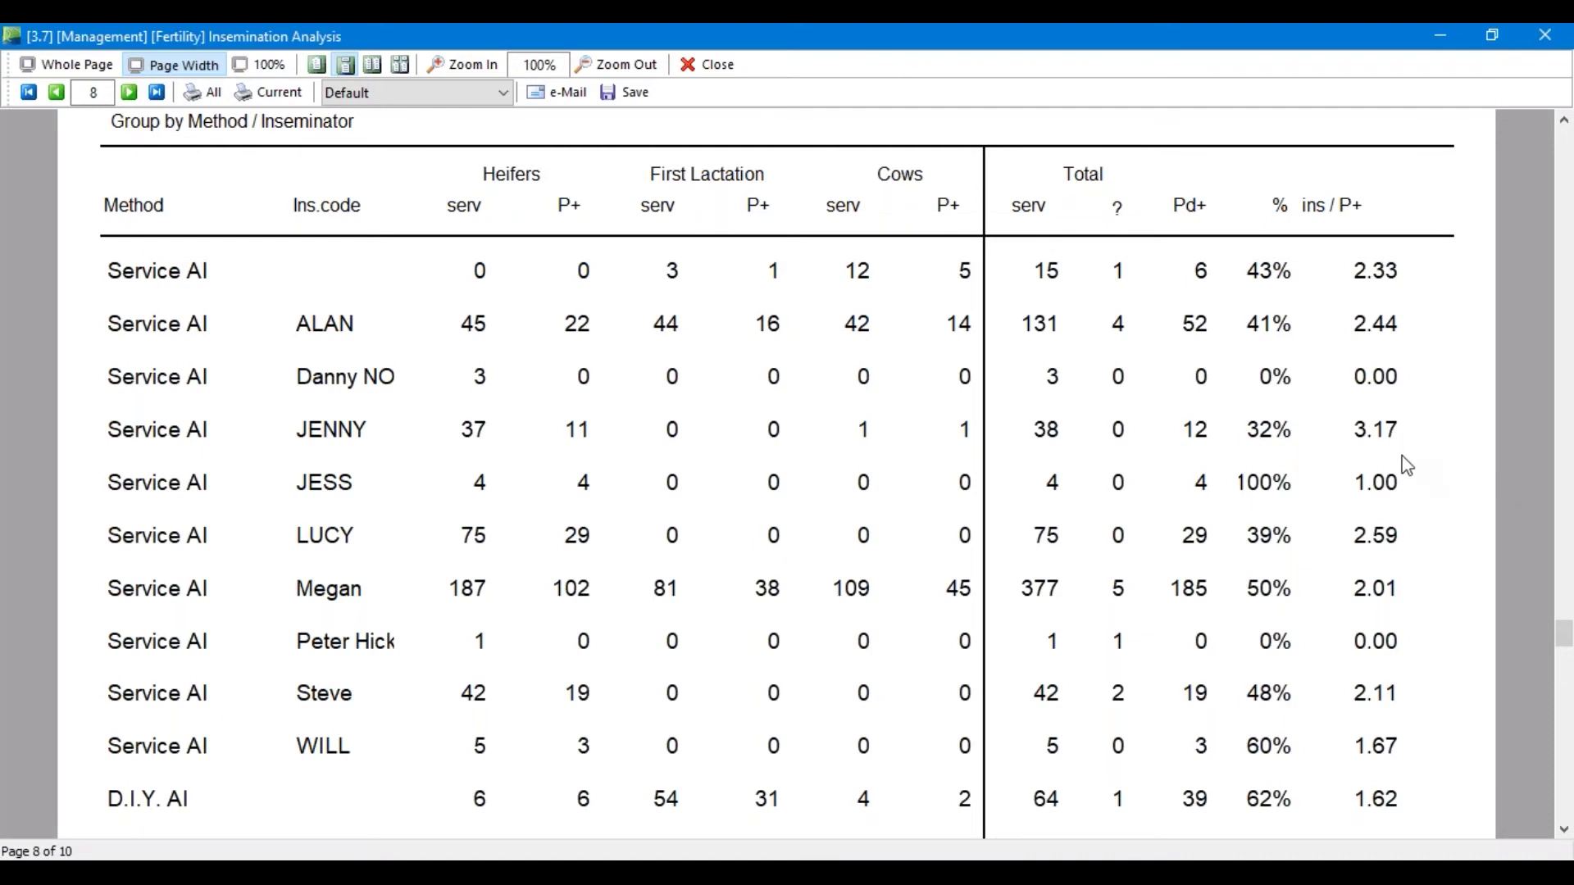
pyautogui.scroll(-1, 1399, 456)
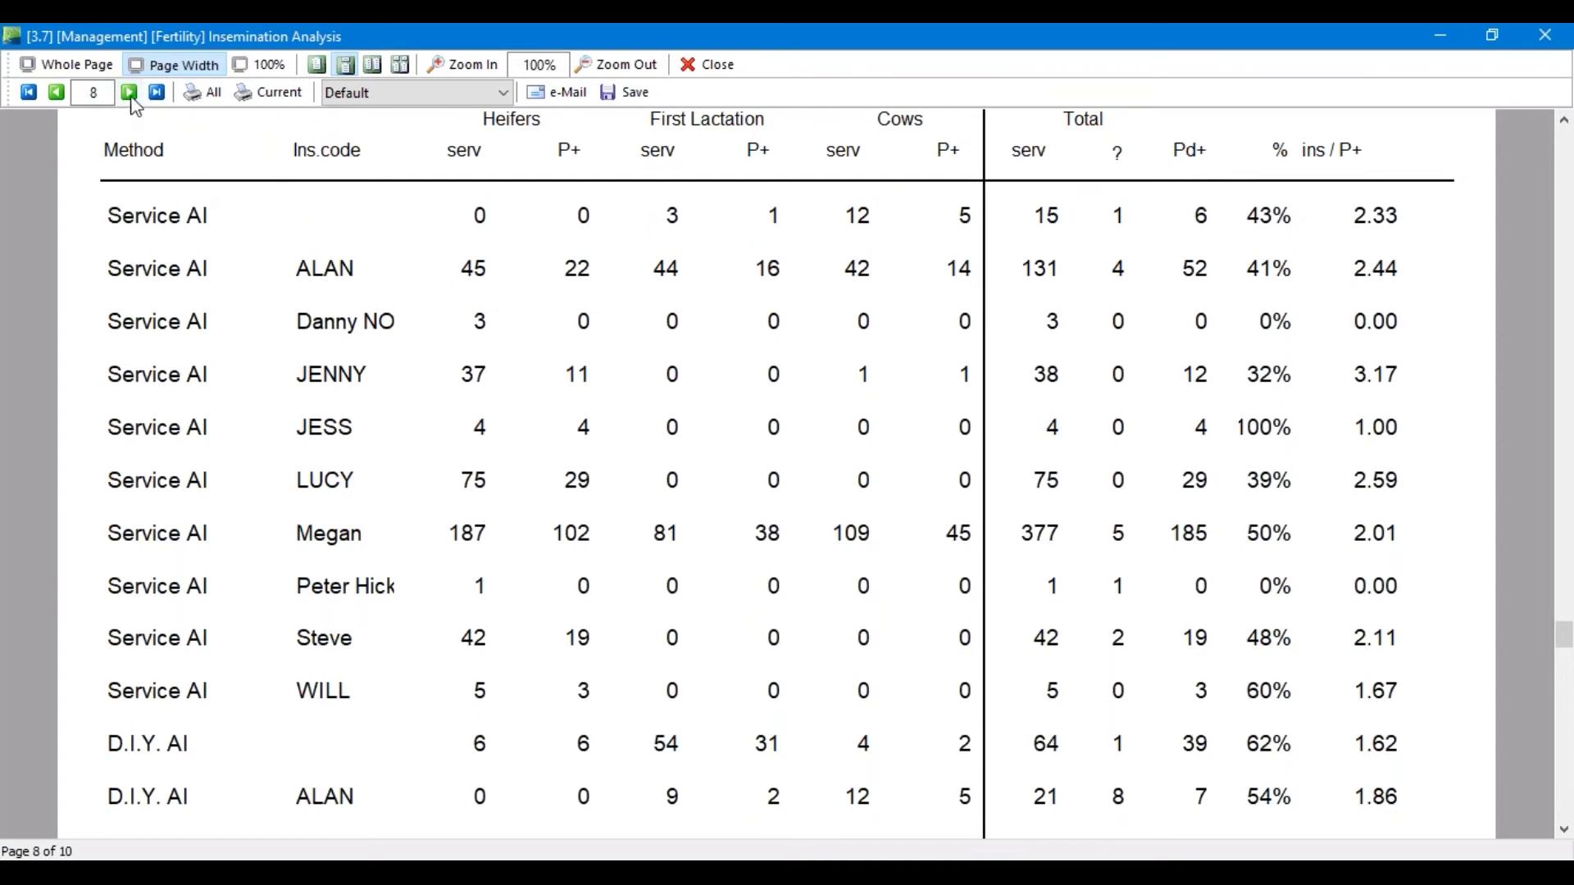
# Compare the Normal and Sorted Female semen results on page 9 and close the summary report.
pyautogui.scroll(-10, 435, 688)
pyautogui.scroll(-10, 558, 647)
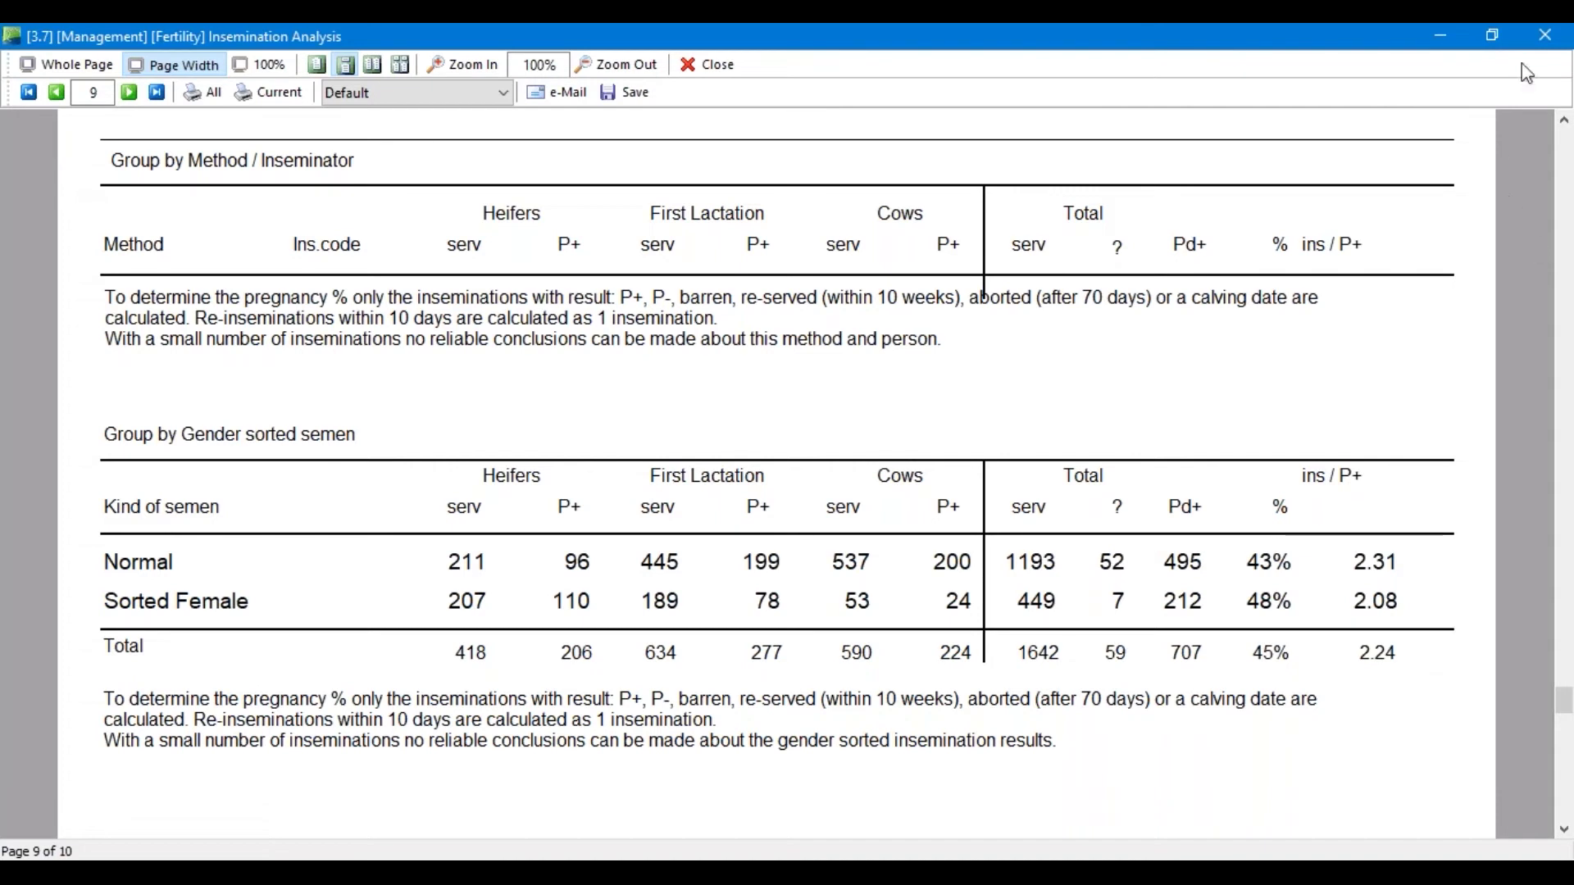
pyautogui.click(1557, 35)
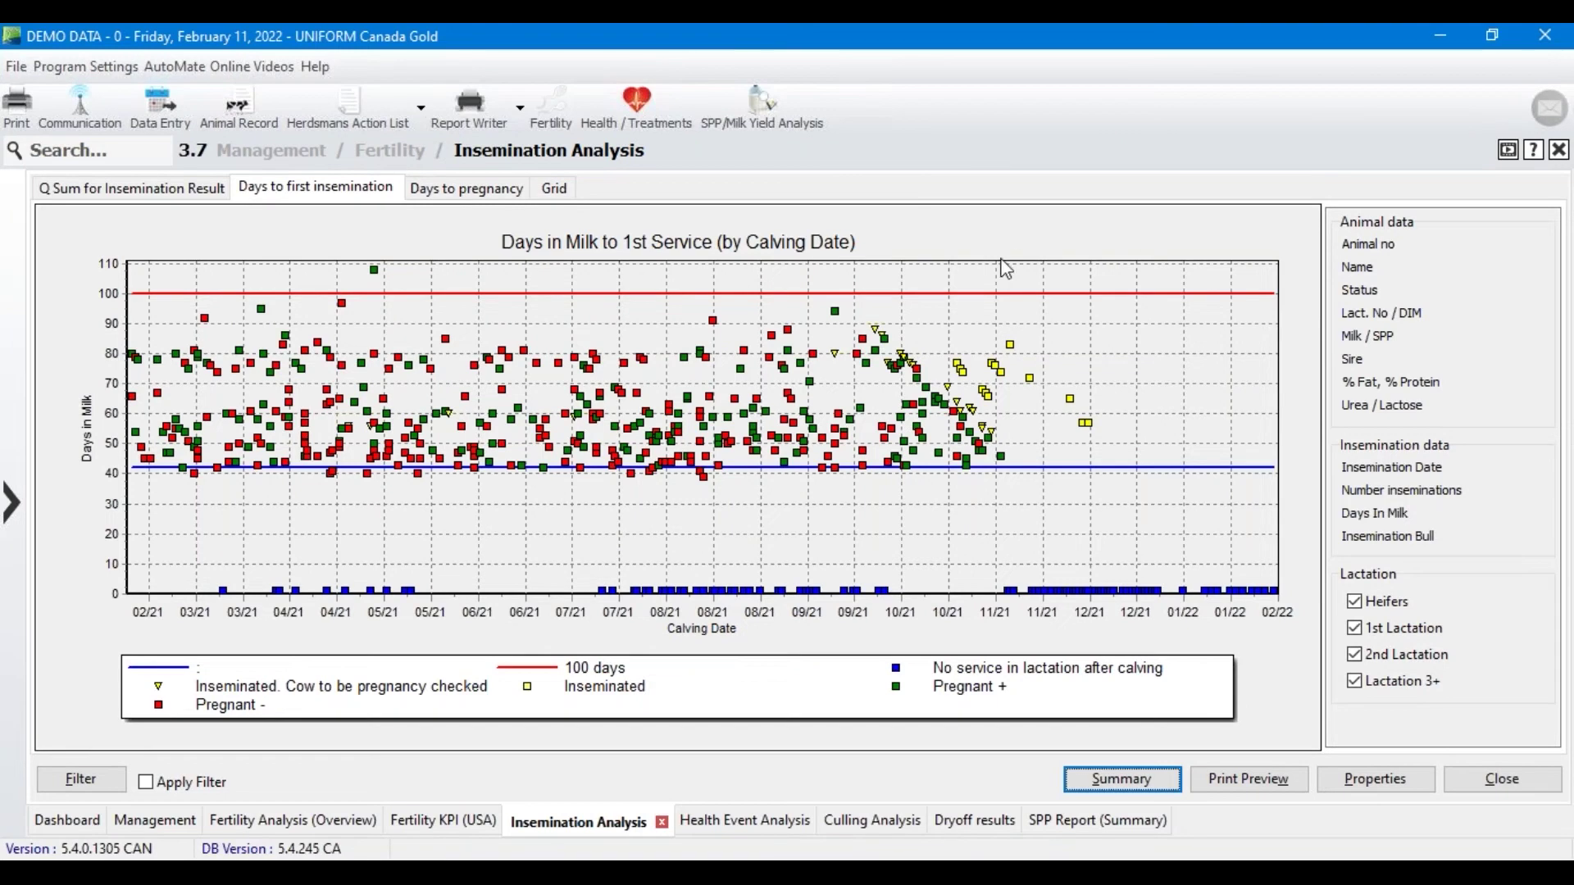
# Open the Health Event Analysis and sort the health conditions by Total, highest first.
pyautogui.click(754, 829)
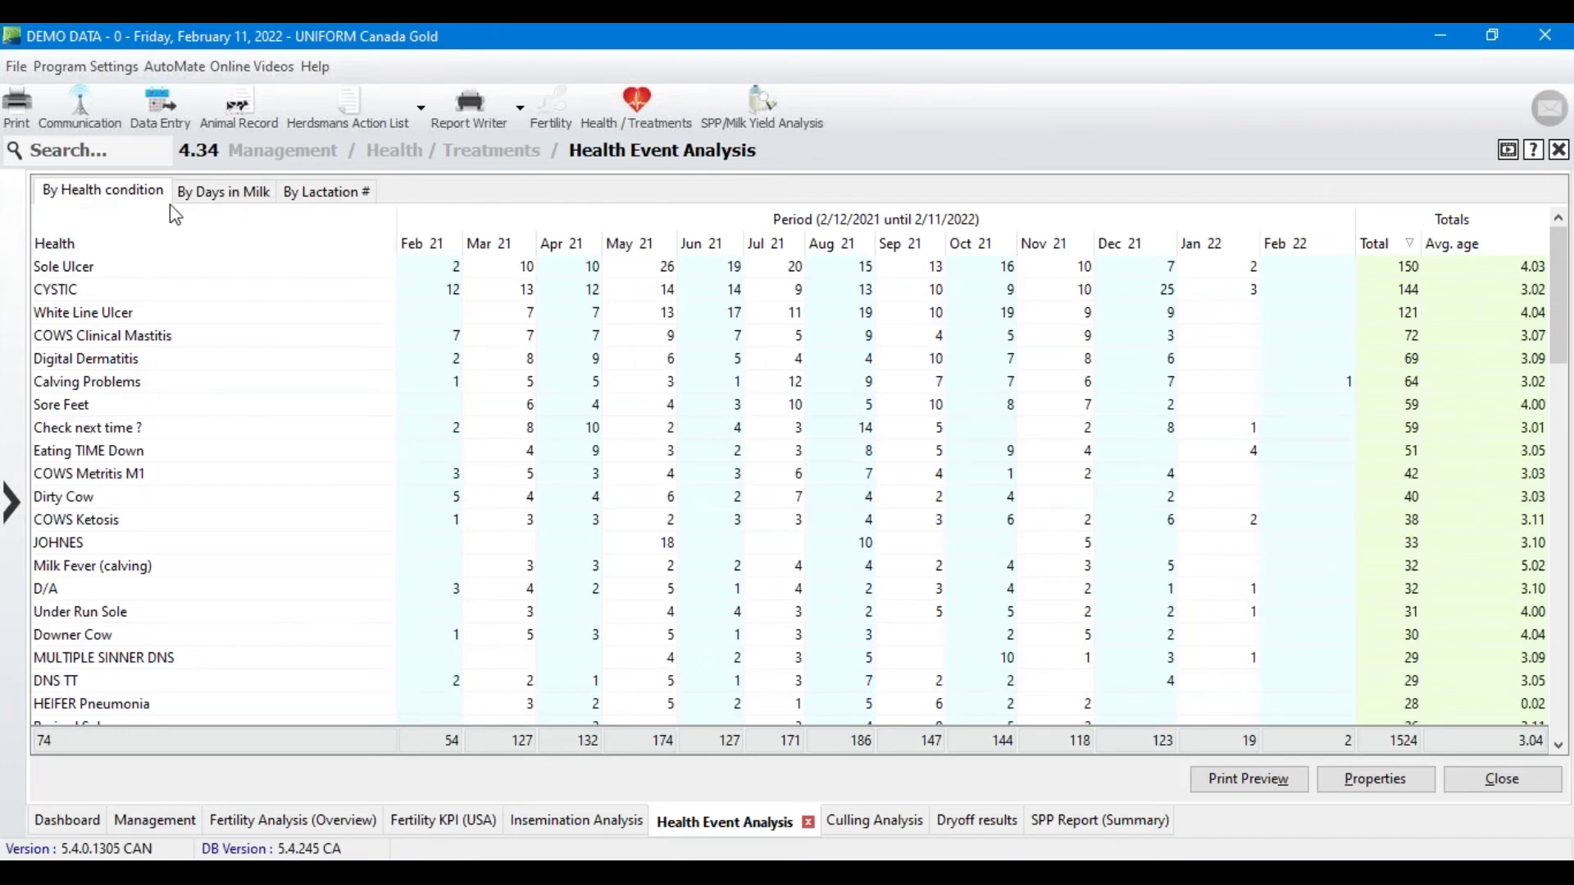
pyautogui.click(1382, 255)
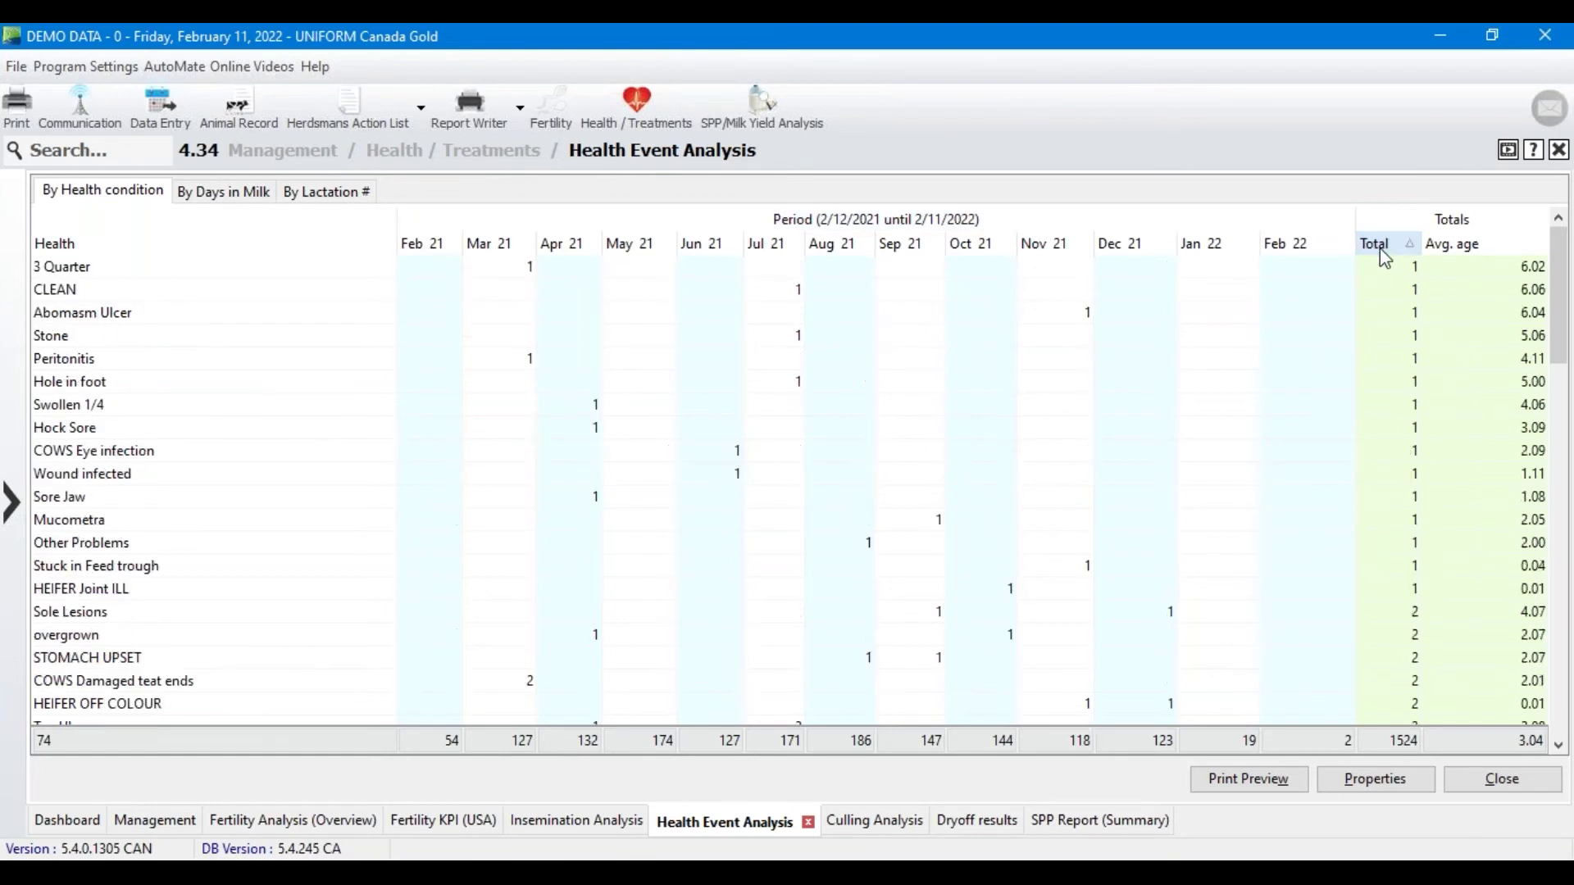
pyautogui.click(1383, 255)
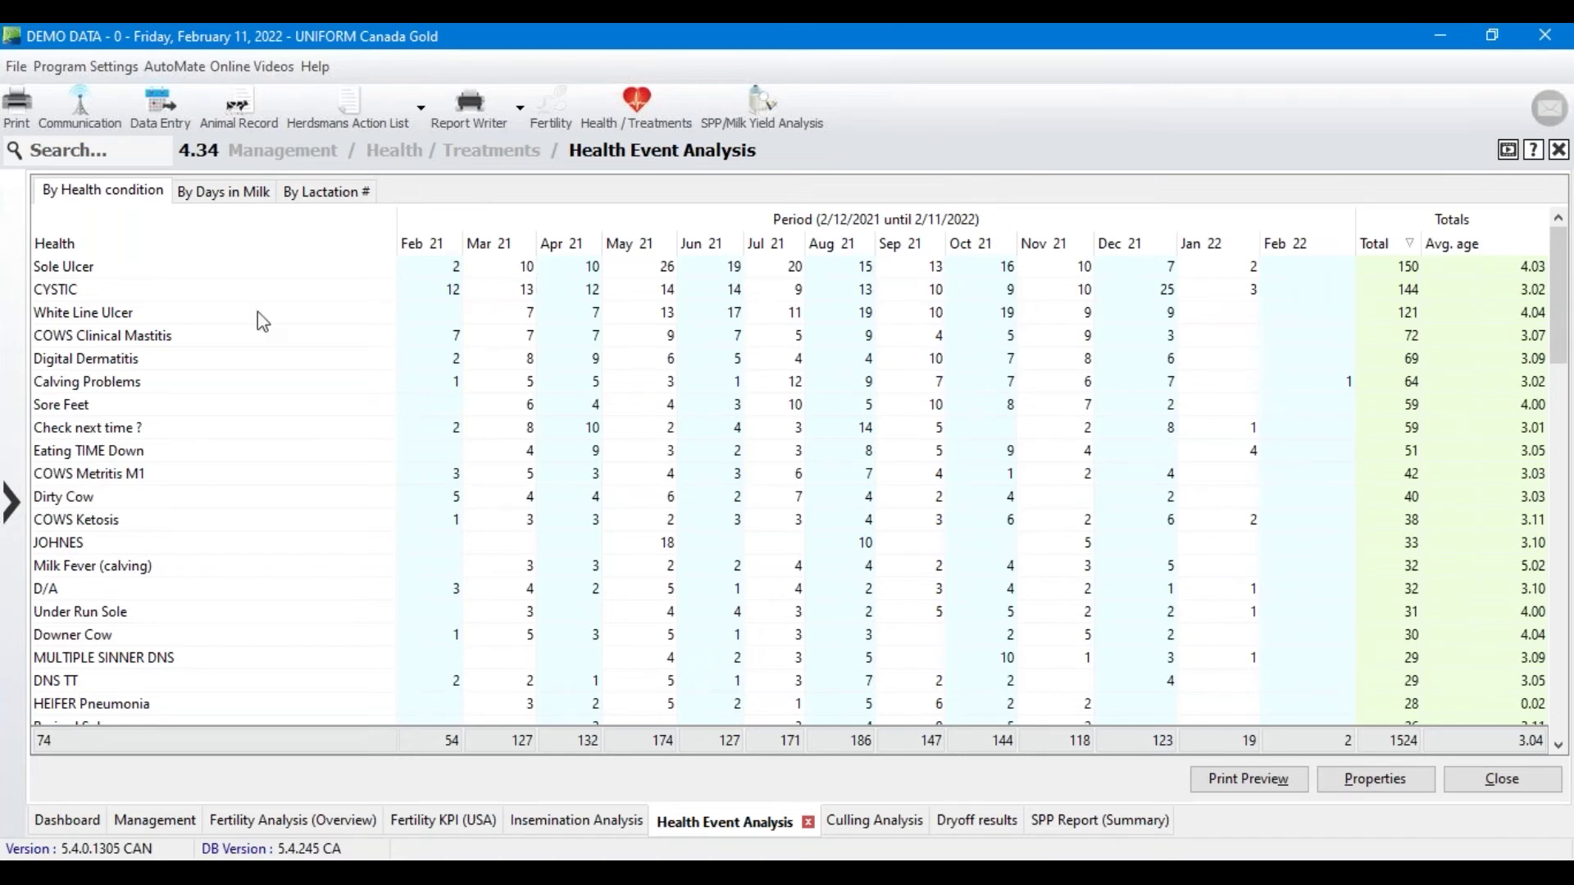
# Examine the monthly counts for Sole Ulcer, Sore Feet, Calving Problems, COWS Clinical Mastitis and CYSTIC in the health condition table.
pyautogui.click(97, 270)
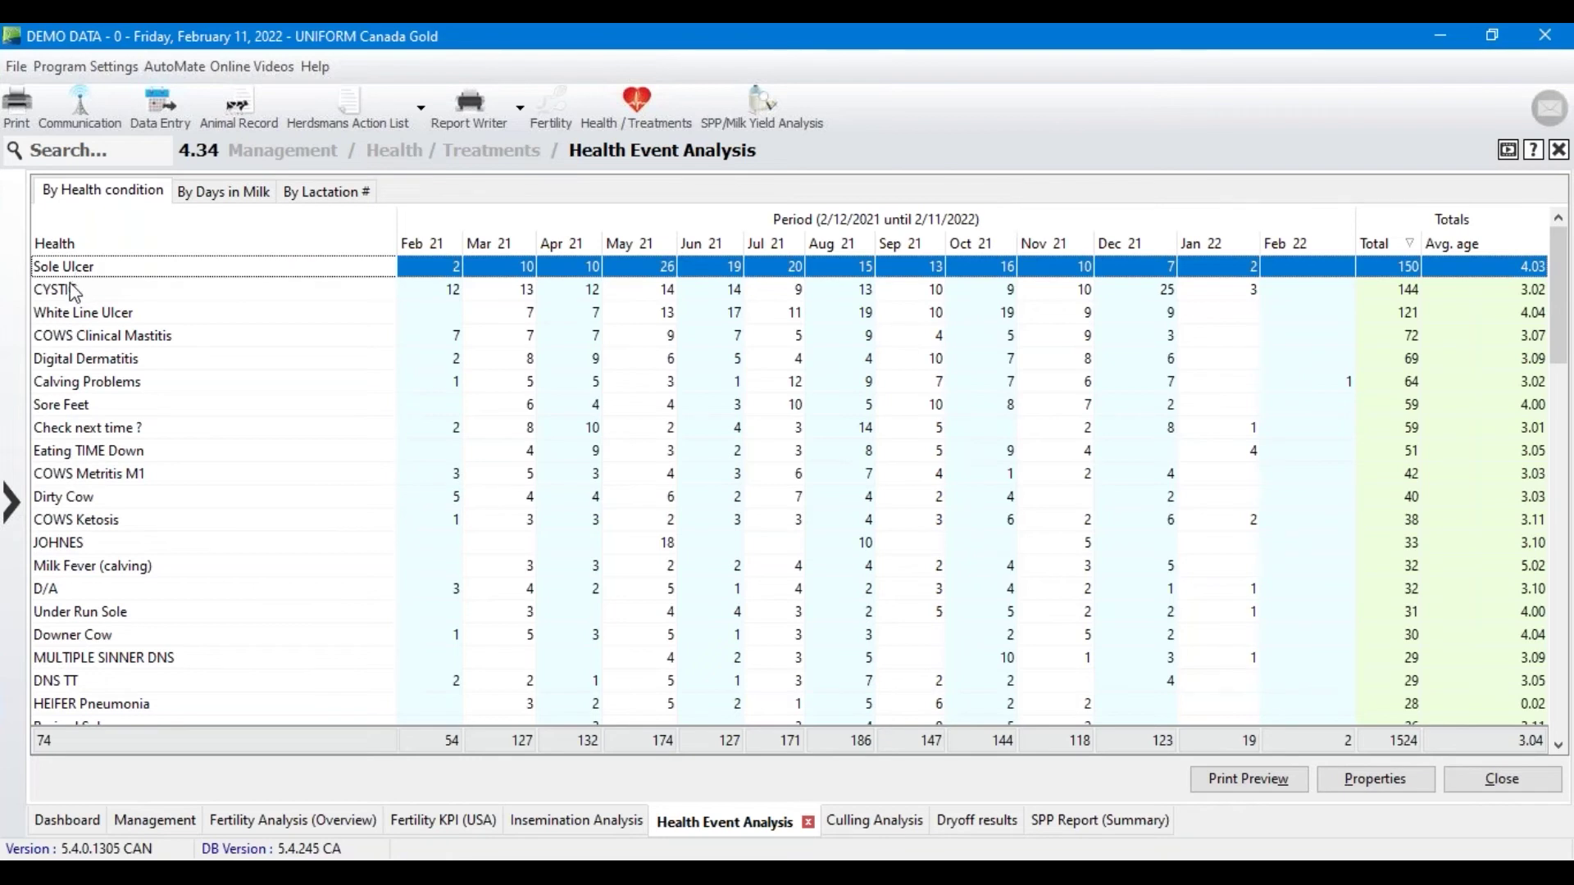
pyautogui.click(62, 410)
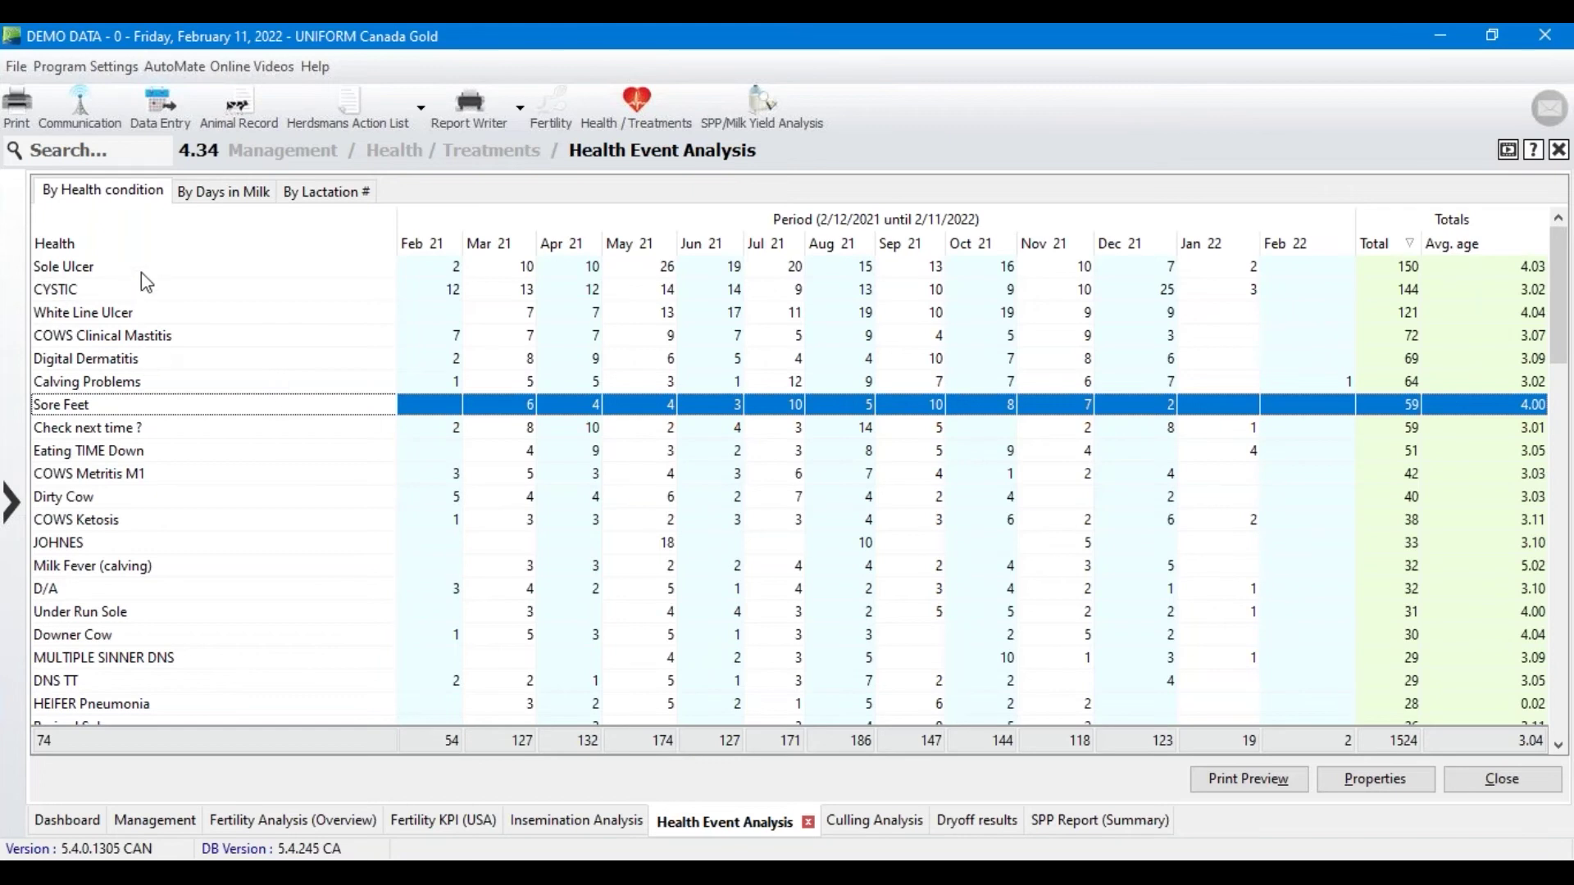
pyautogui.click(134, 383)
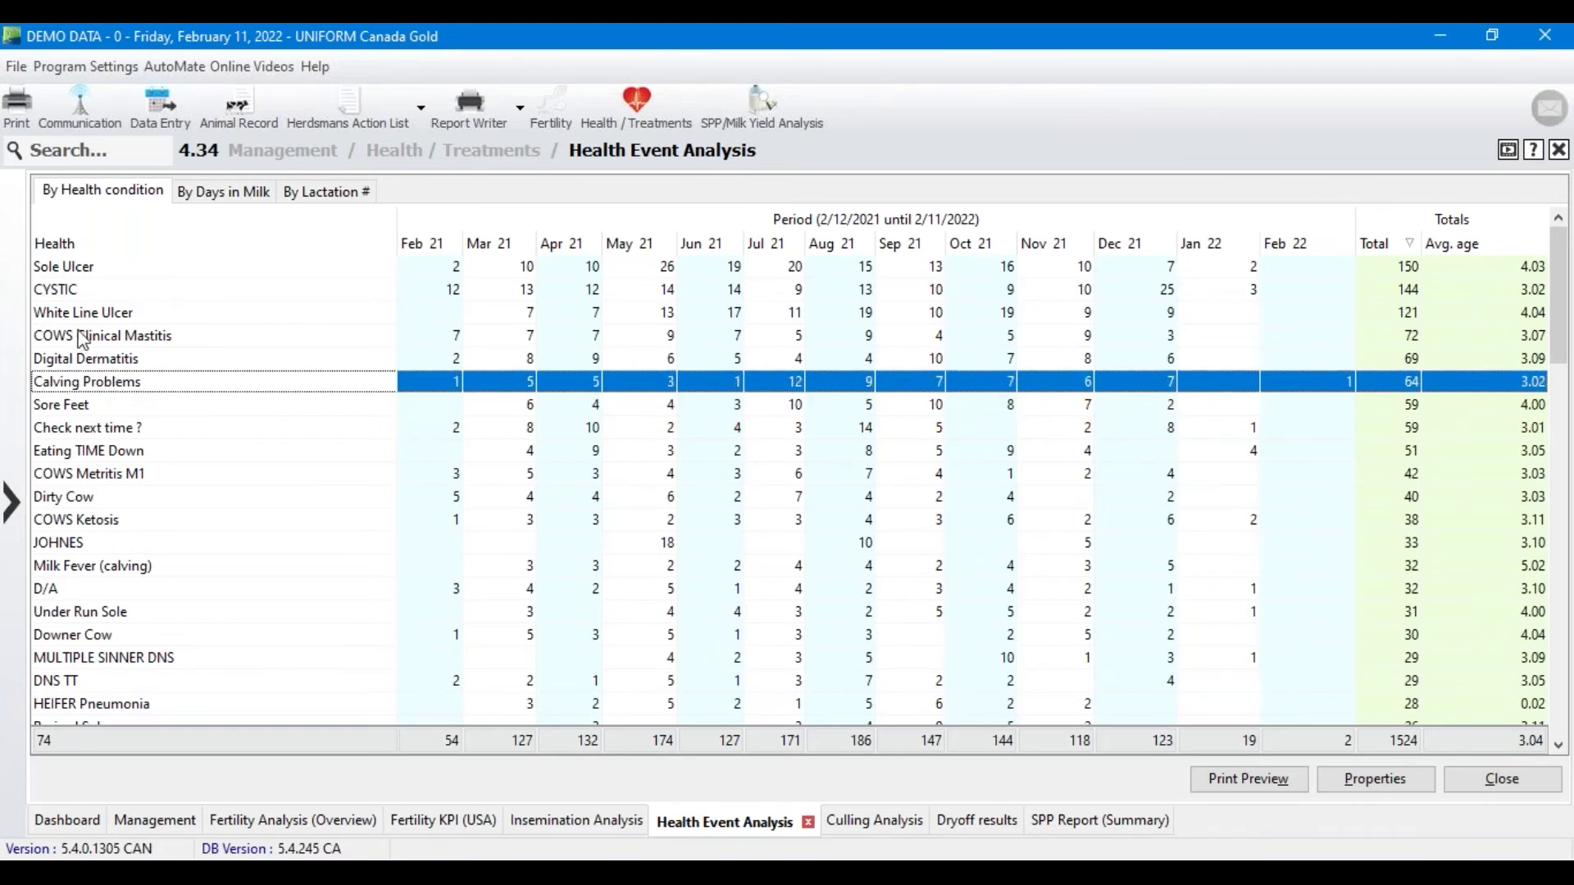
pyautogui.click(116, 342)
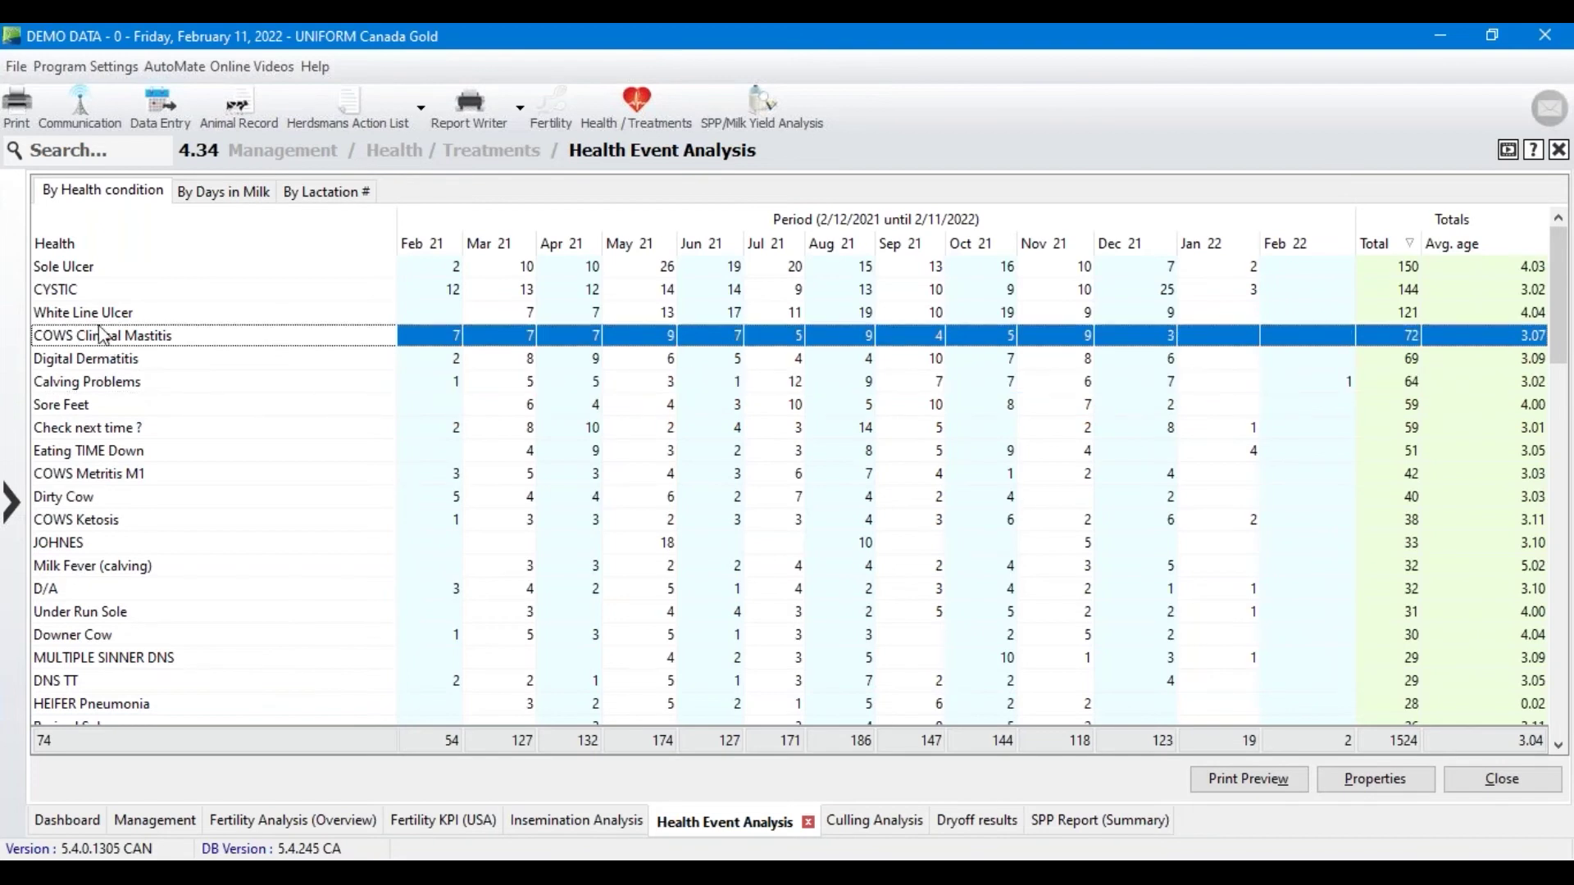
pyautogui.click(107, 292)
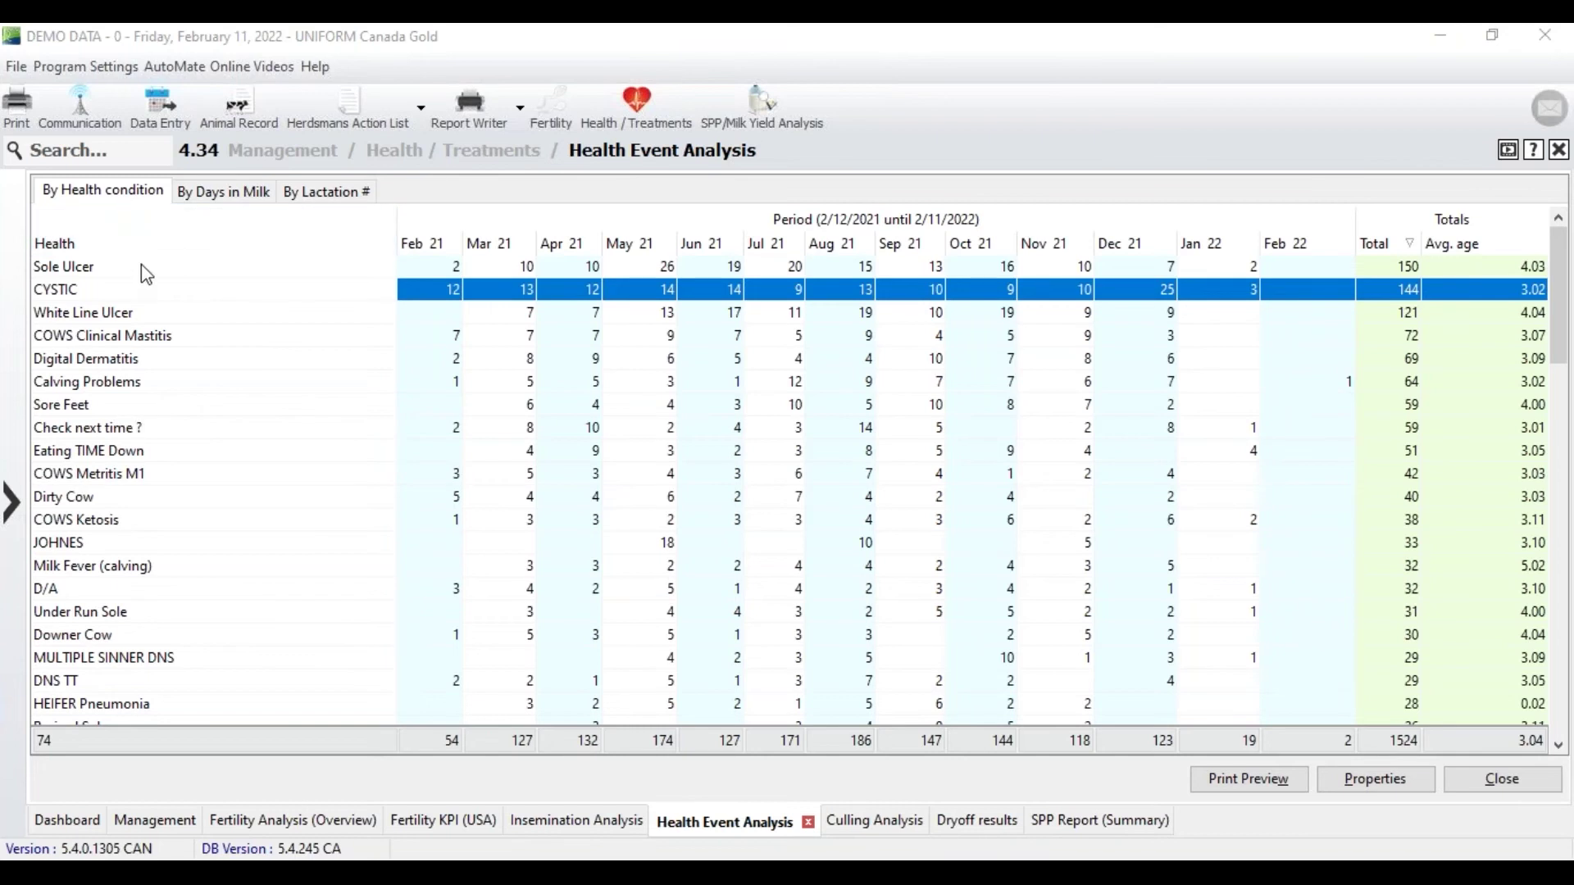
# Show the health events by days in milk and sort the conditions by 0-100 DIM, highest first.
pyautogui.click(223, 200)
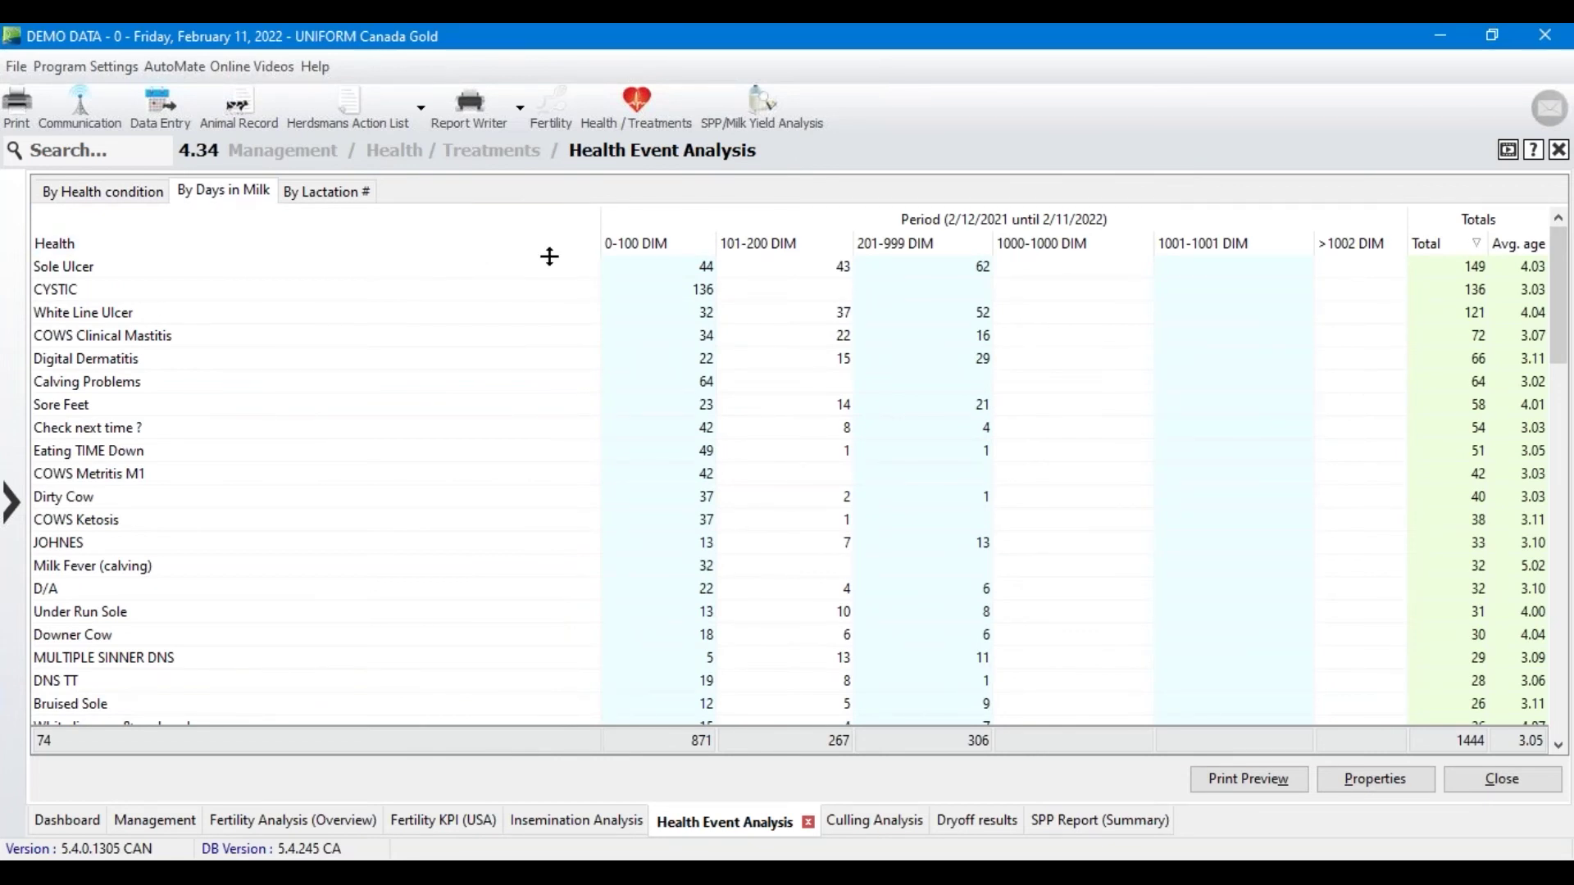
pyautogui.click(686, 243)
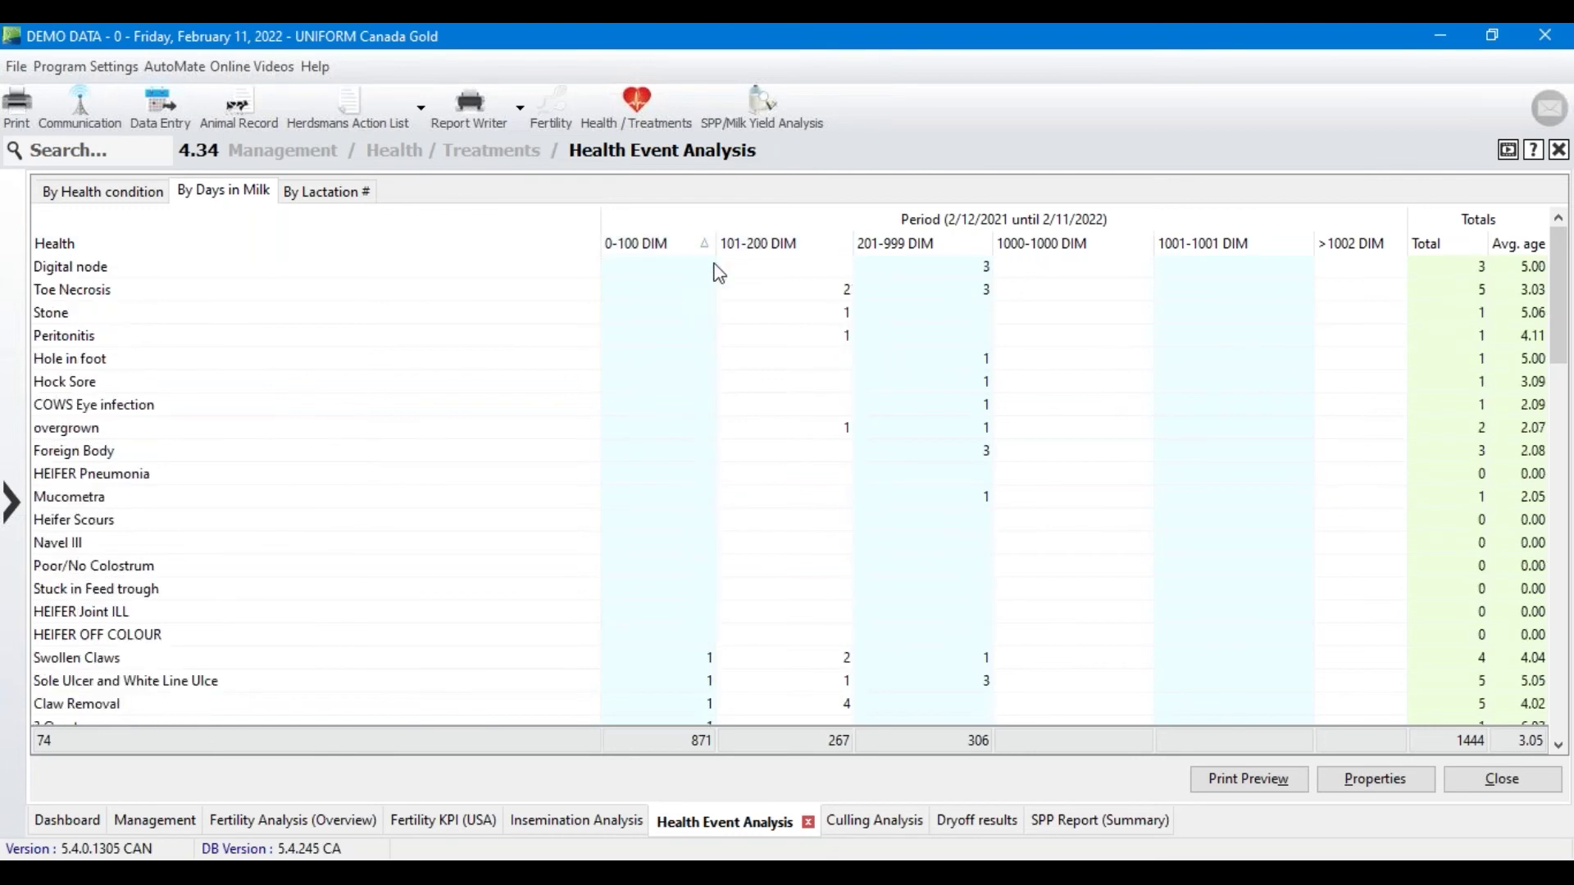
pyautogui.click(684, 237)
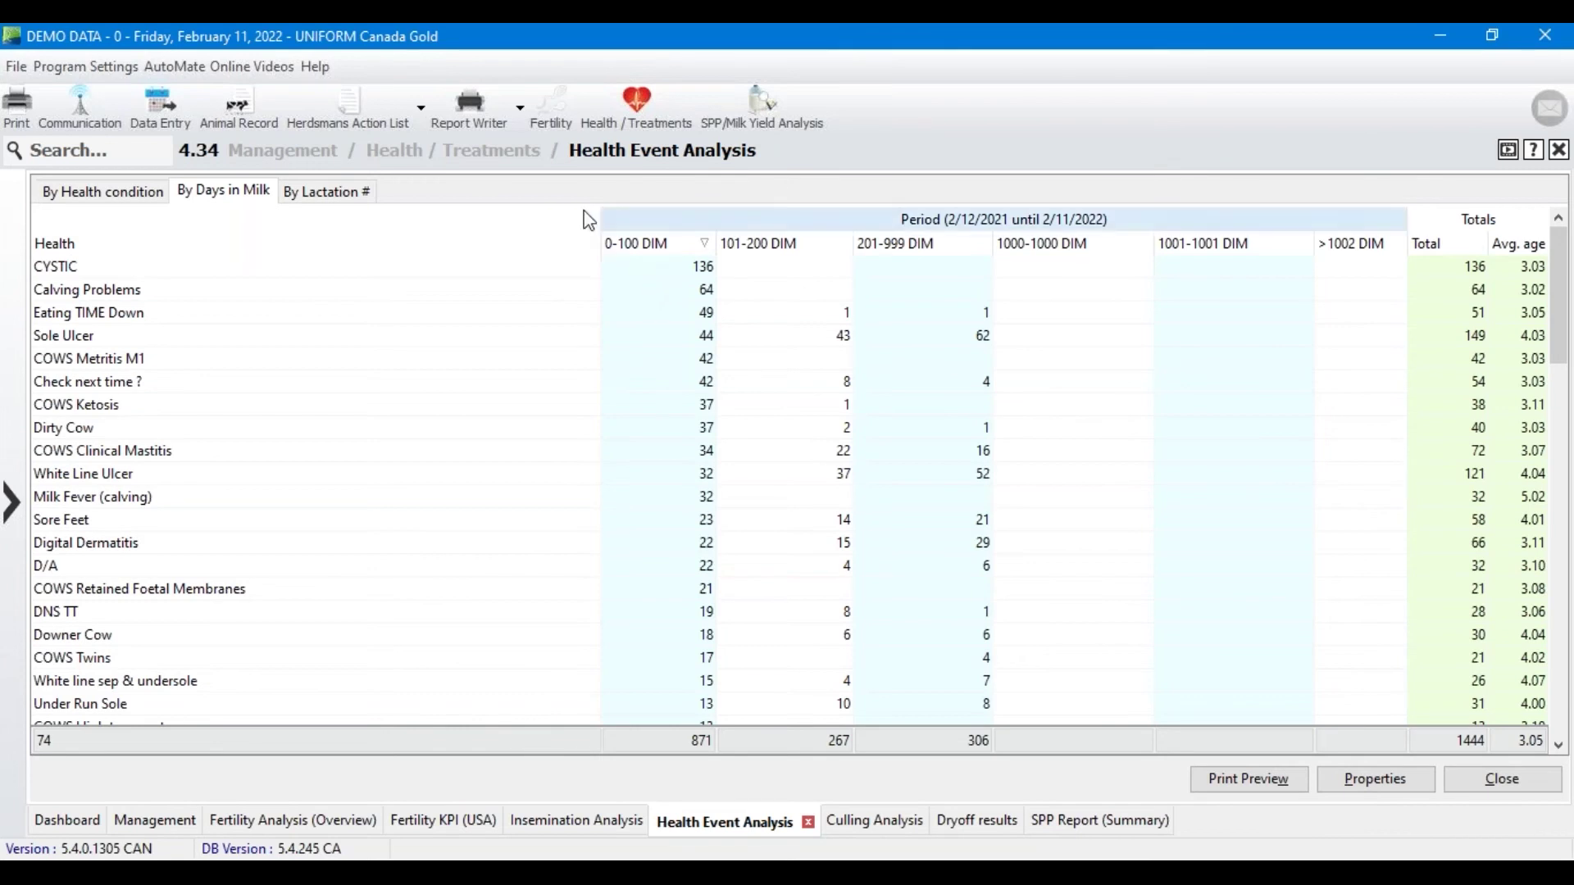
# Sort the health events by lactation on Lact. 1, highest first, and look through the list of first-lactation CYSTIC animals.
pyautogui.click(350, 197)
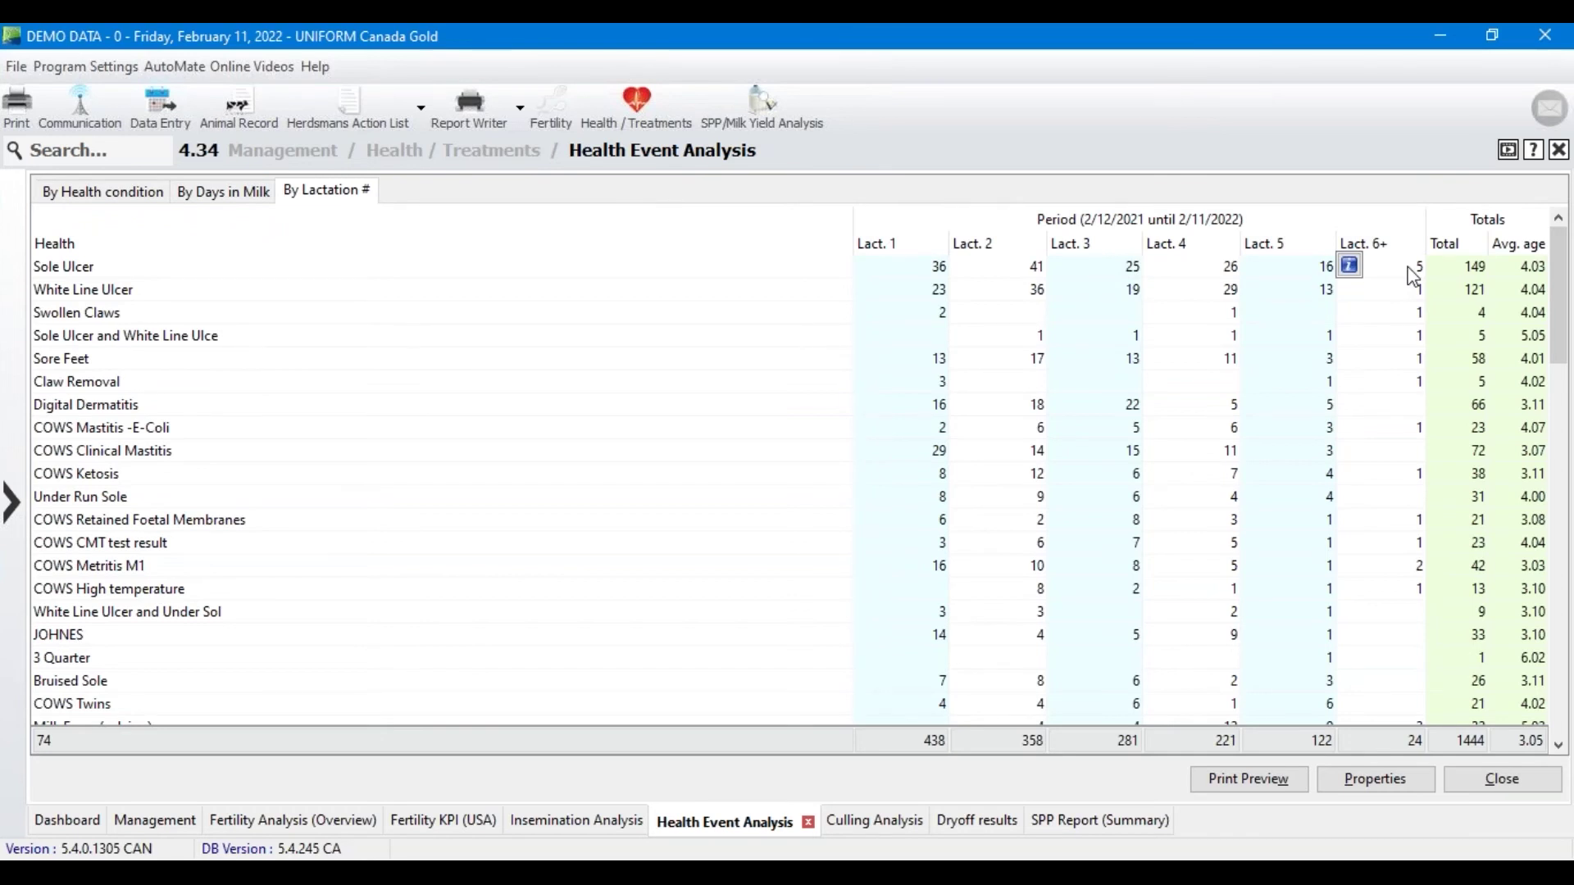
pyautogui.click(920, 249)
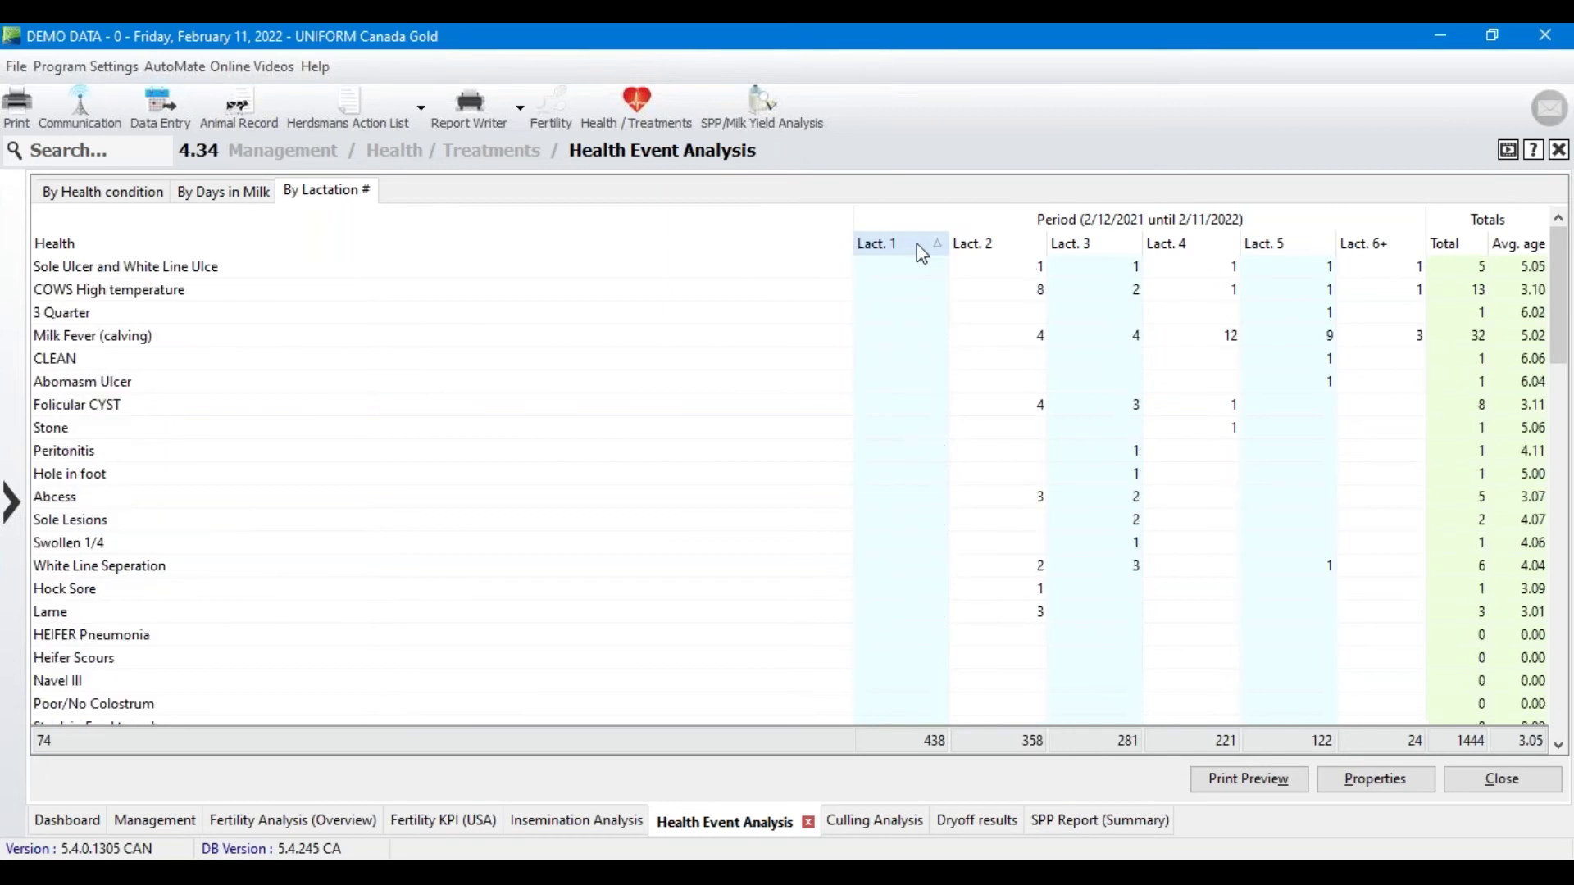
pyautogui.click(917, 245)
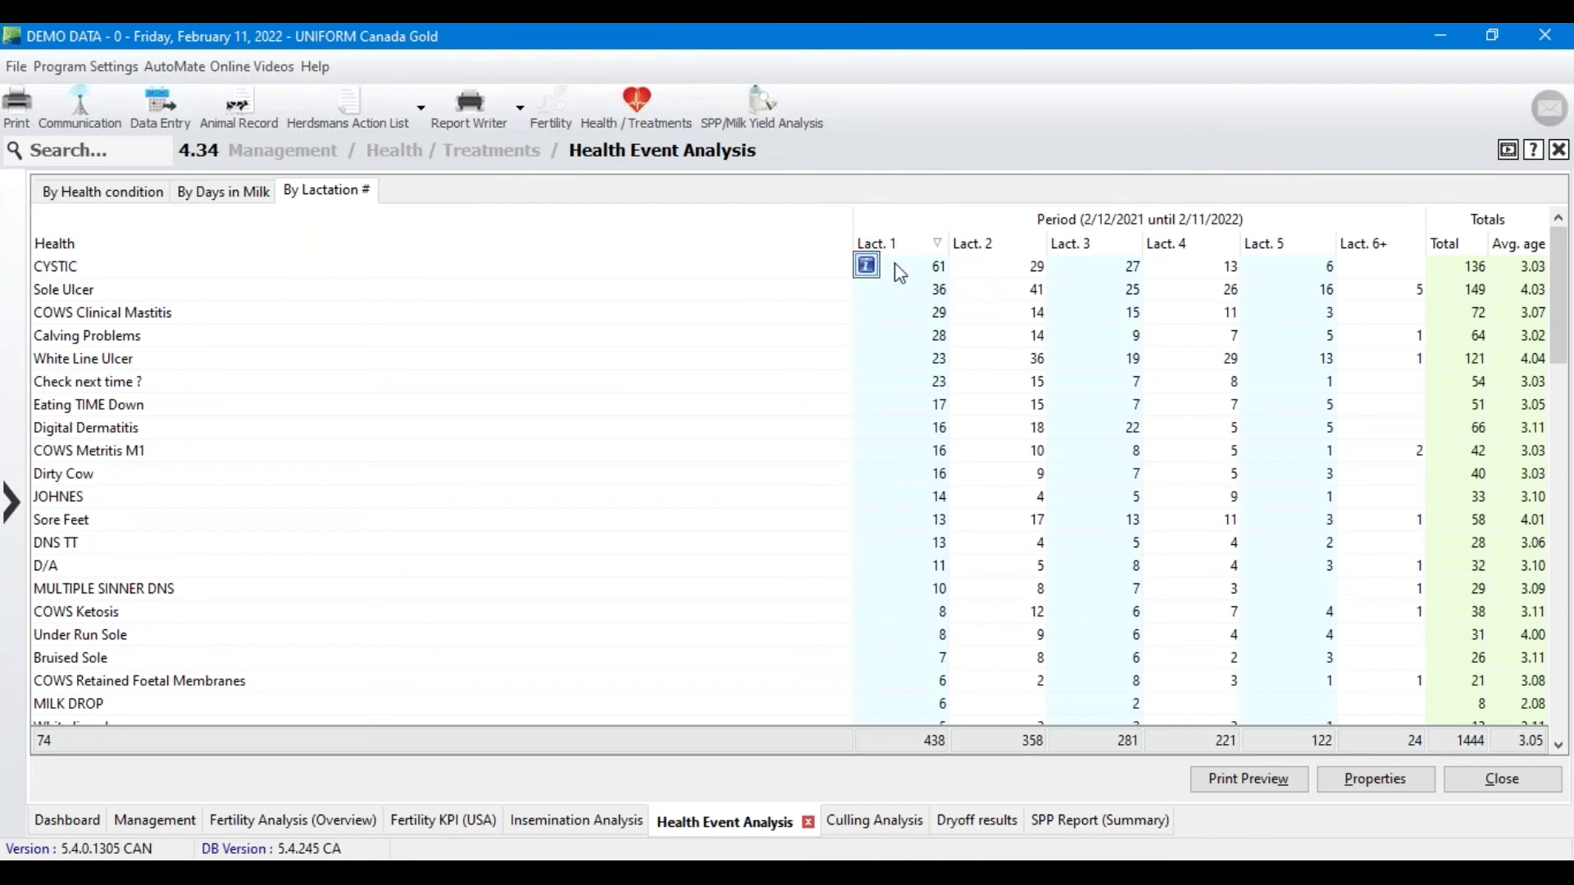
pyautogui.click(867, 267)
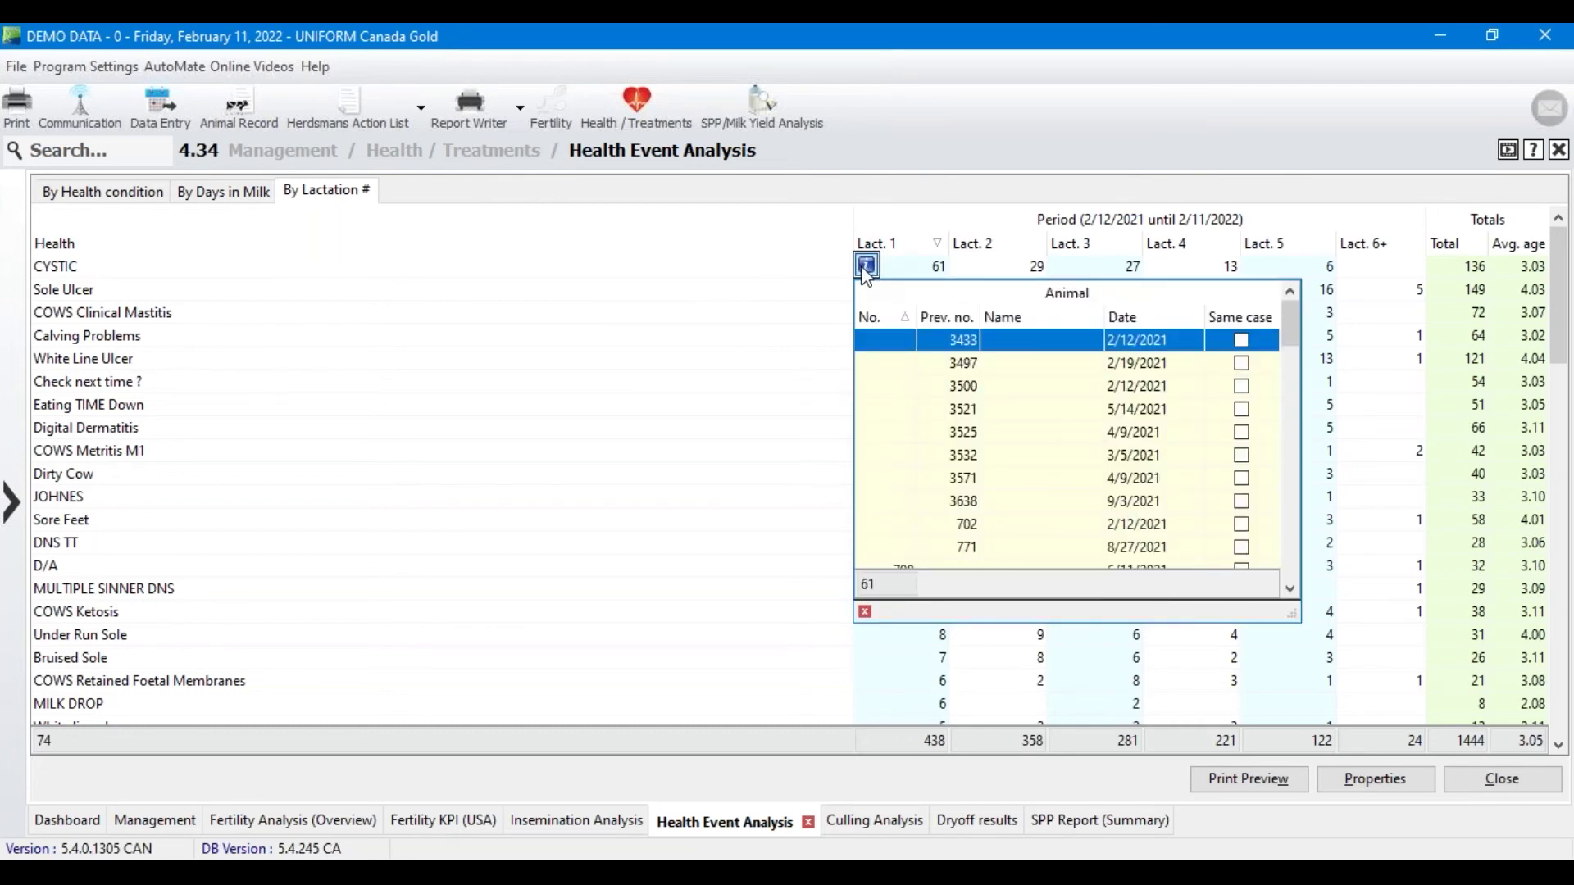
pyautogui.moveTo(1298, 333); pyautogui.dragTo(1263, 561)
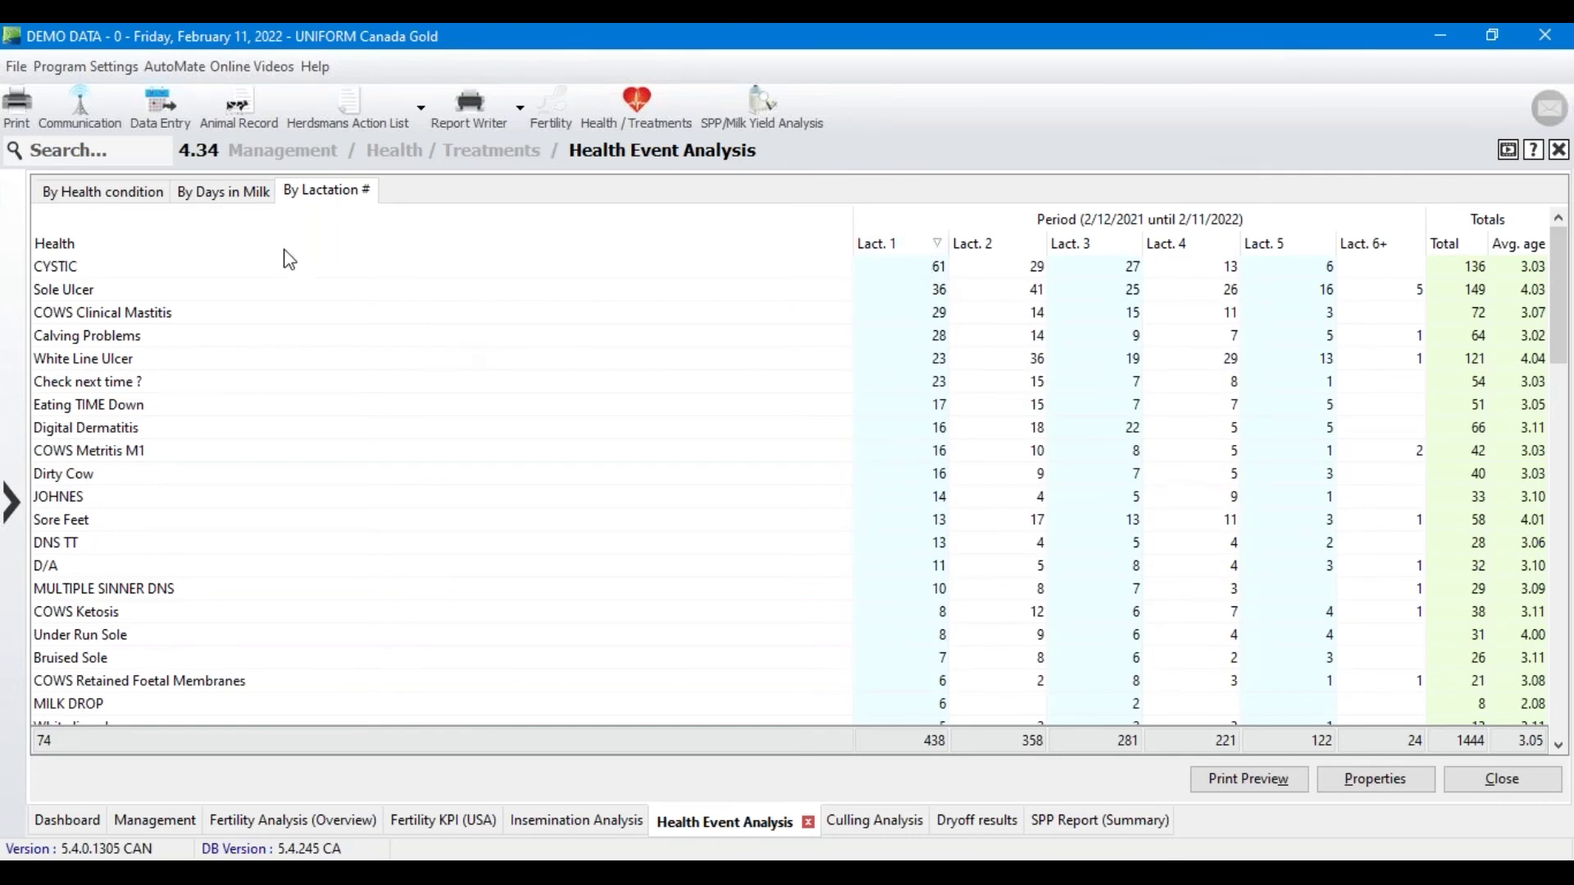
# Revisit the days in milk breakdown and return to the monthly overview by health condition.
pyautogui.click(224, 191)
pyautogui.click(119, 200)
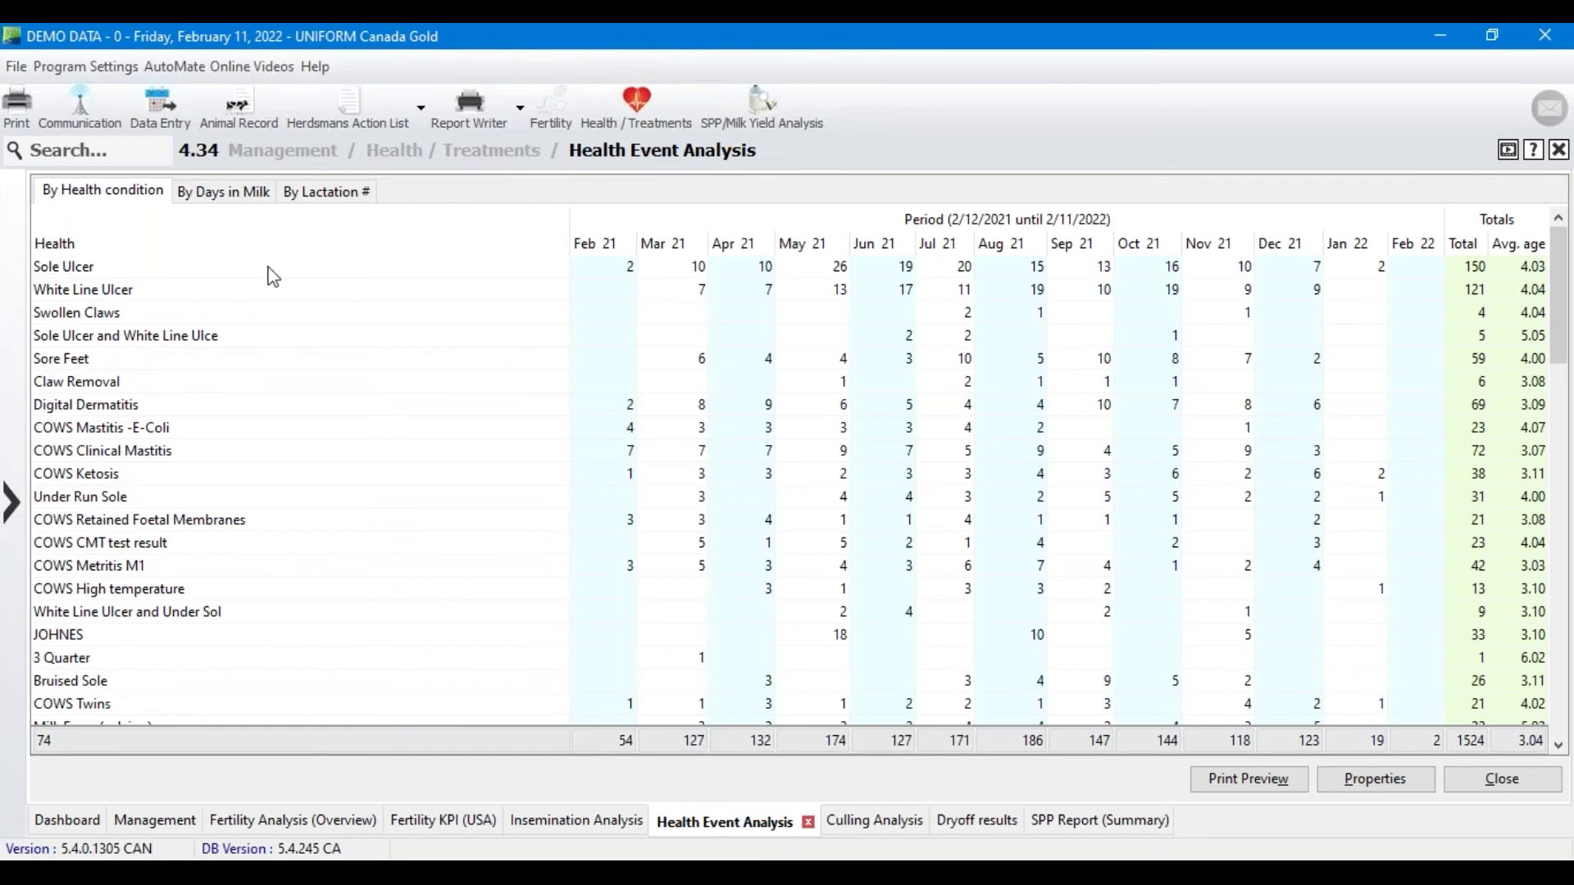
pyautogui.moveTo(607, 472)
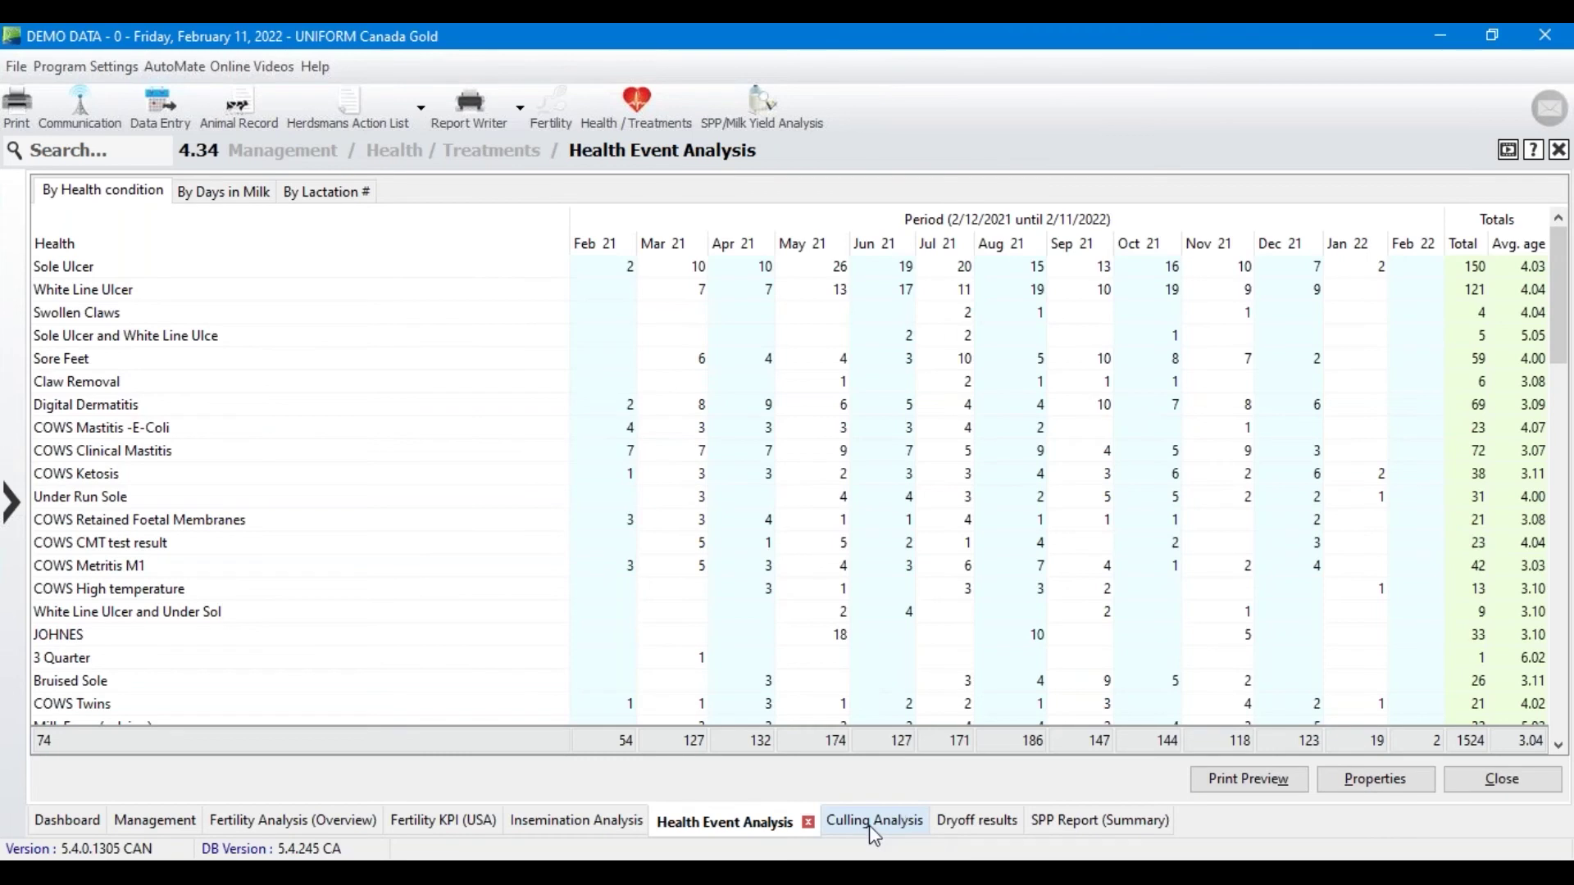
# Open the Culling Analysis and review the individual animals in its Sale/Dead list.
pyautogui.click(900, 818)
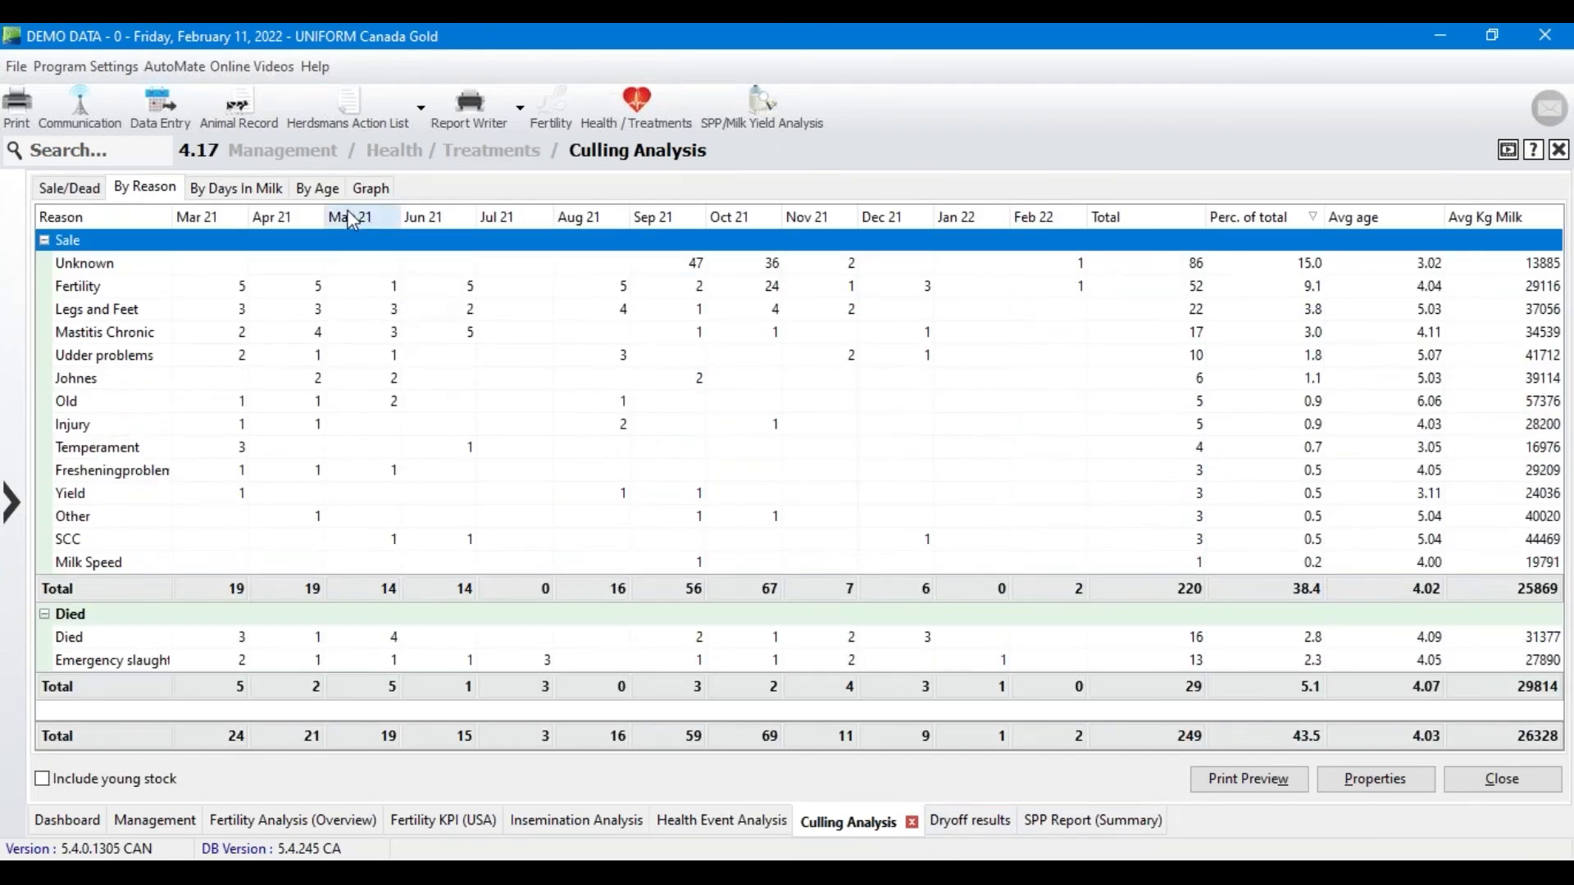
pyautogui.click(97, 191)
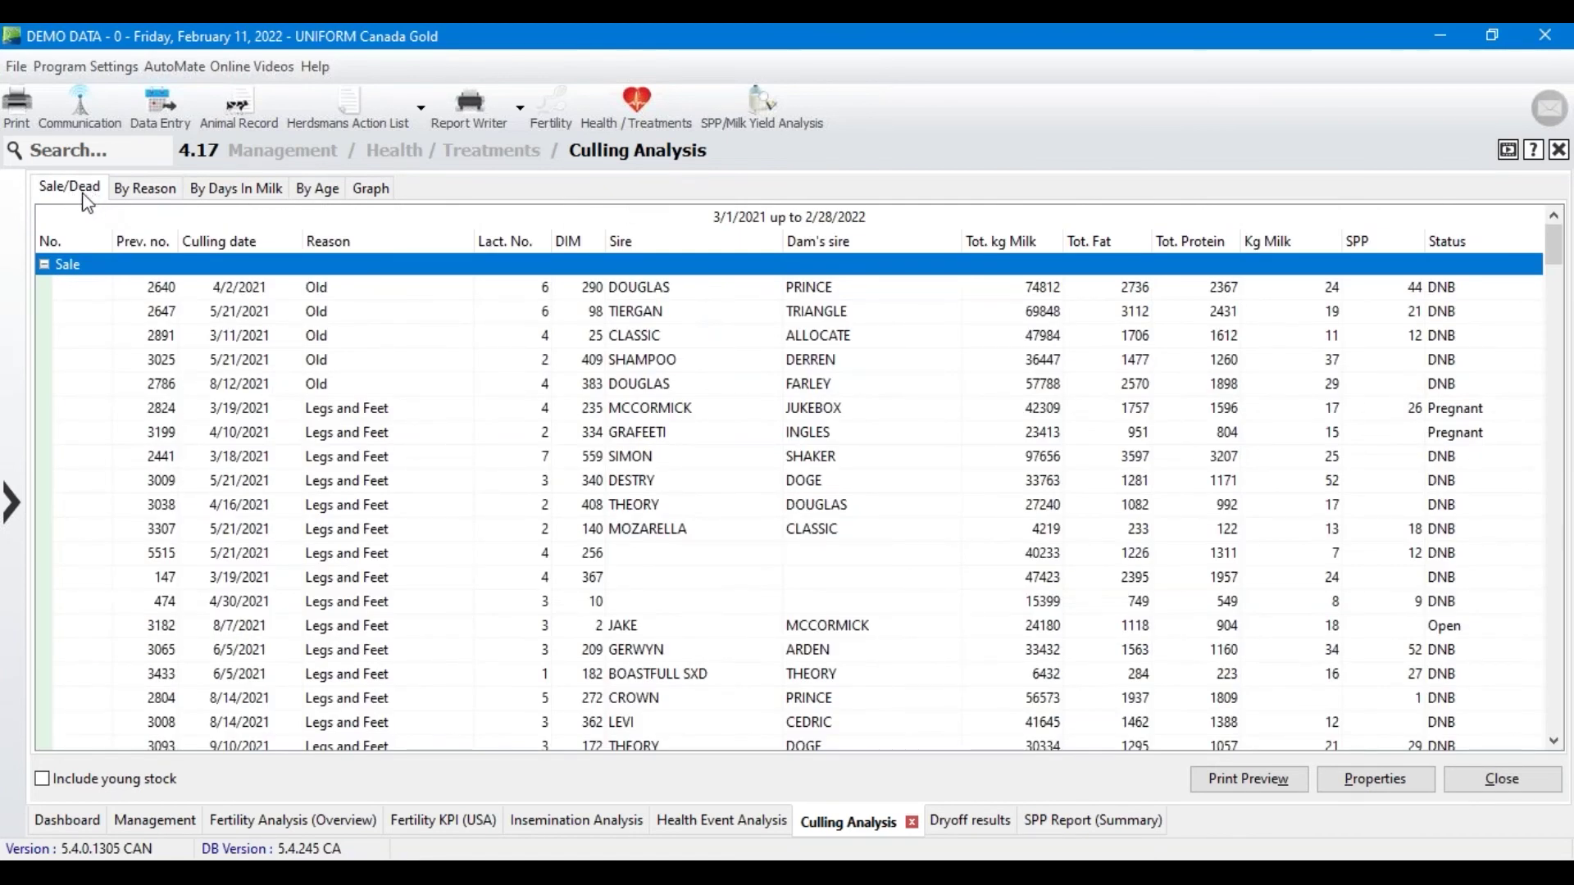
# Sort the culling reasons by percentage of total, highest first, and examine the Unknown, Fertility and Mastitis Chronic sale rows.
pyautogui.click(154, 197)
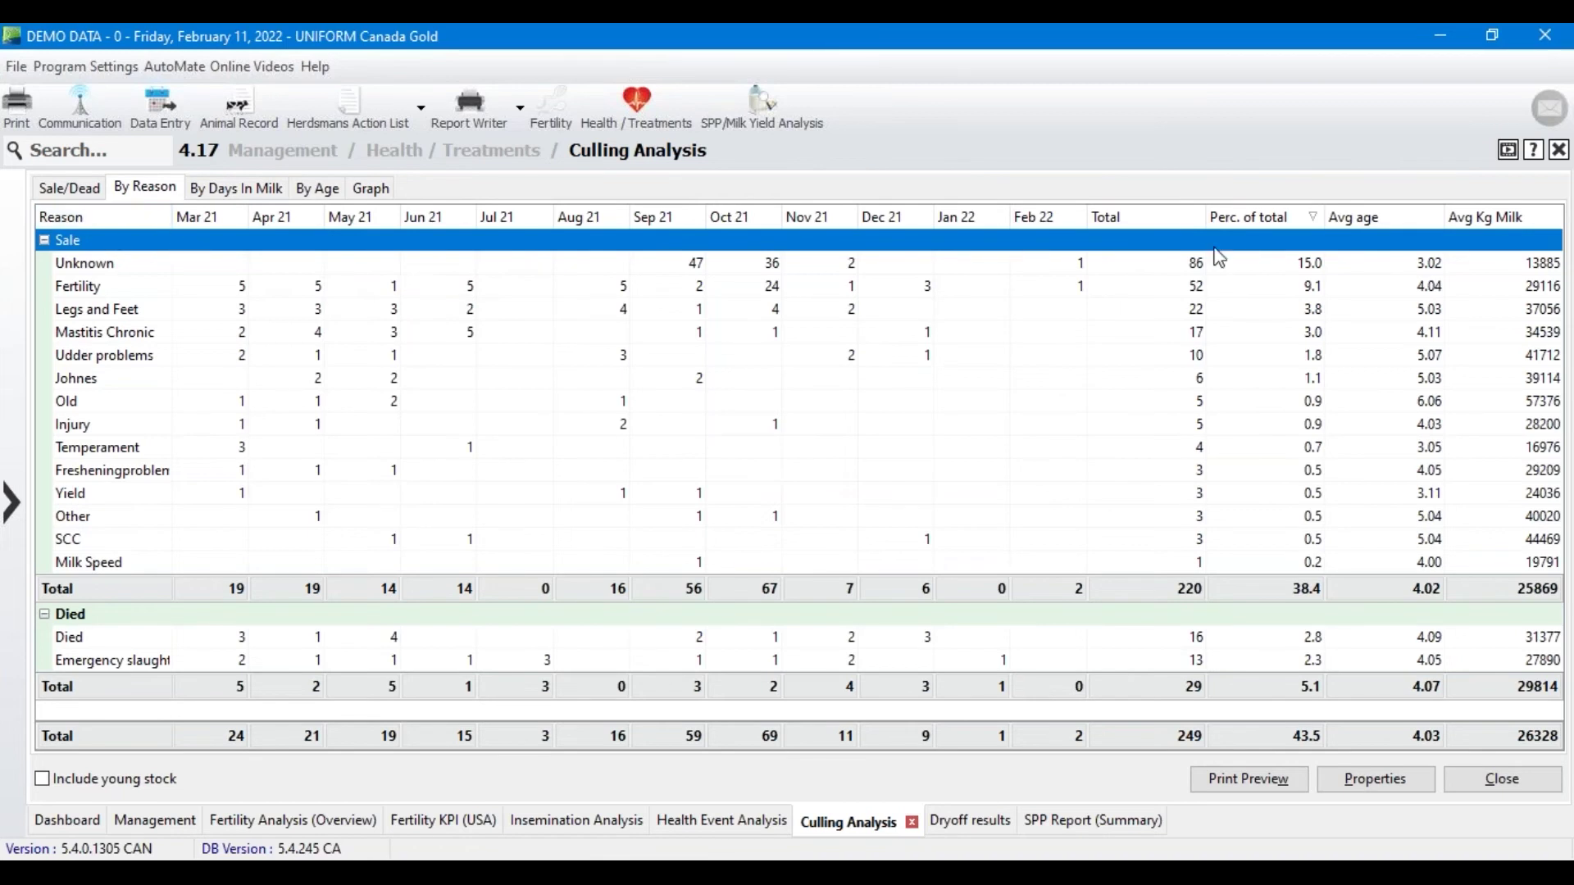
pyautogui.click(1275, 215)
pyautogui.click(1276, 214)
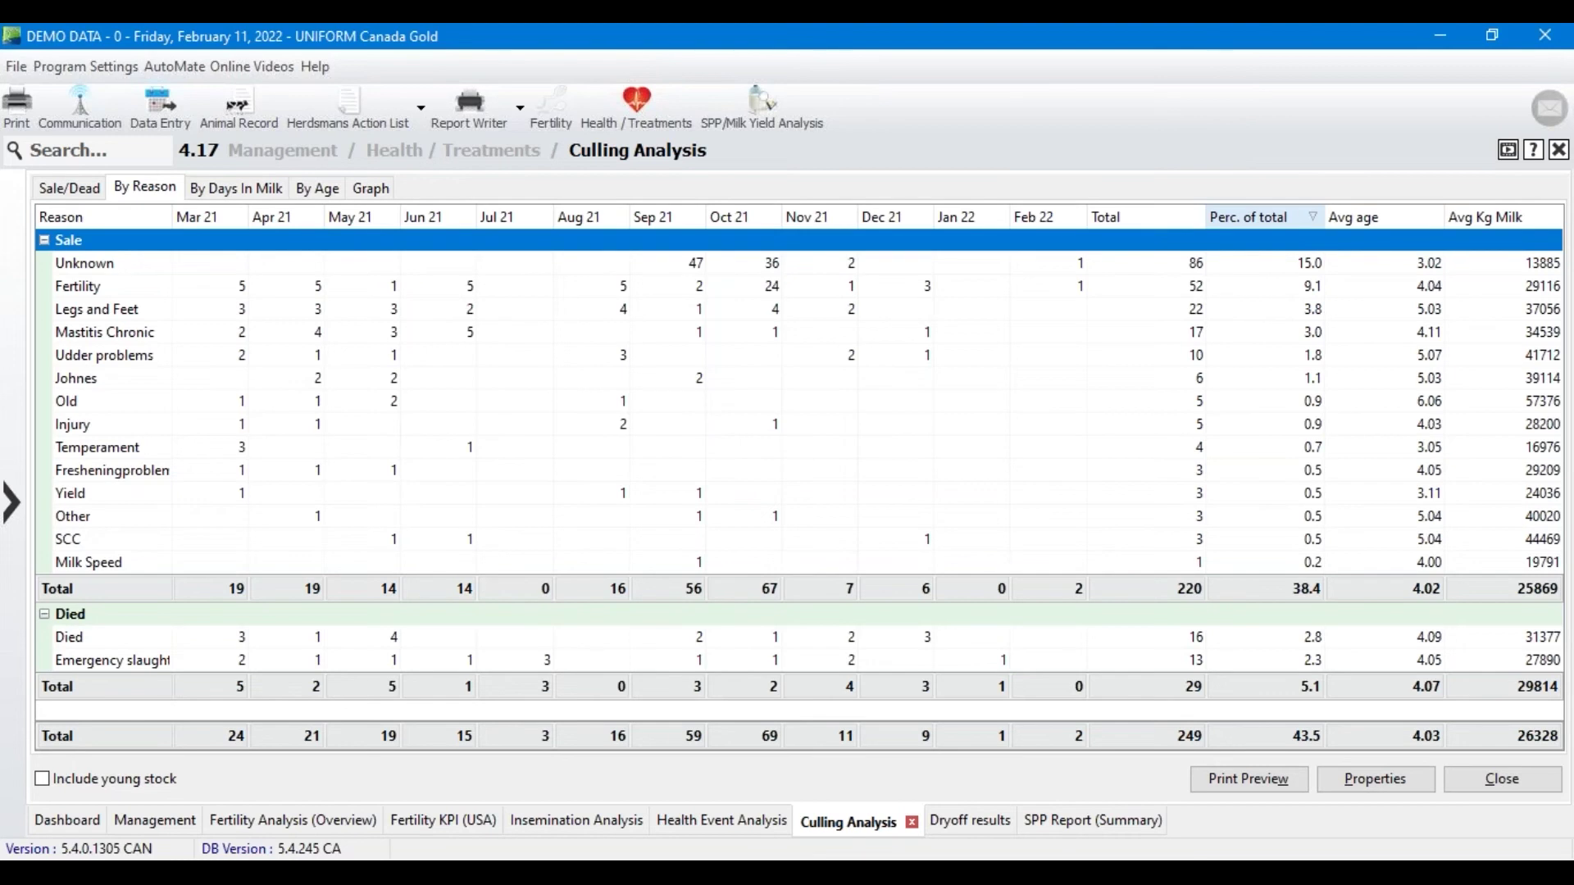
pyautogui.click(113, 270)
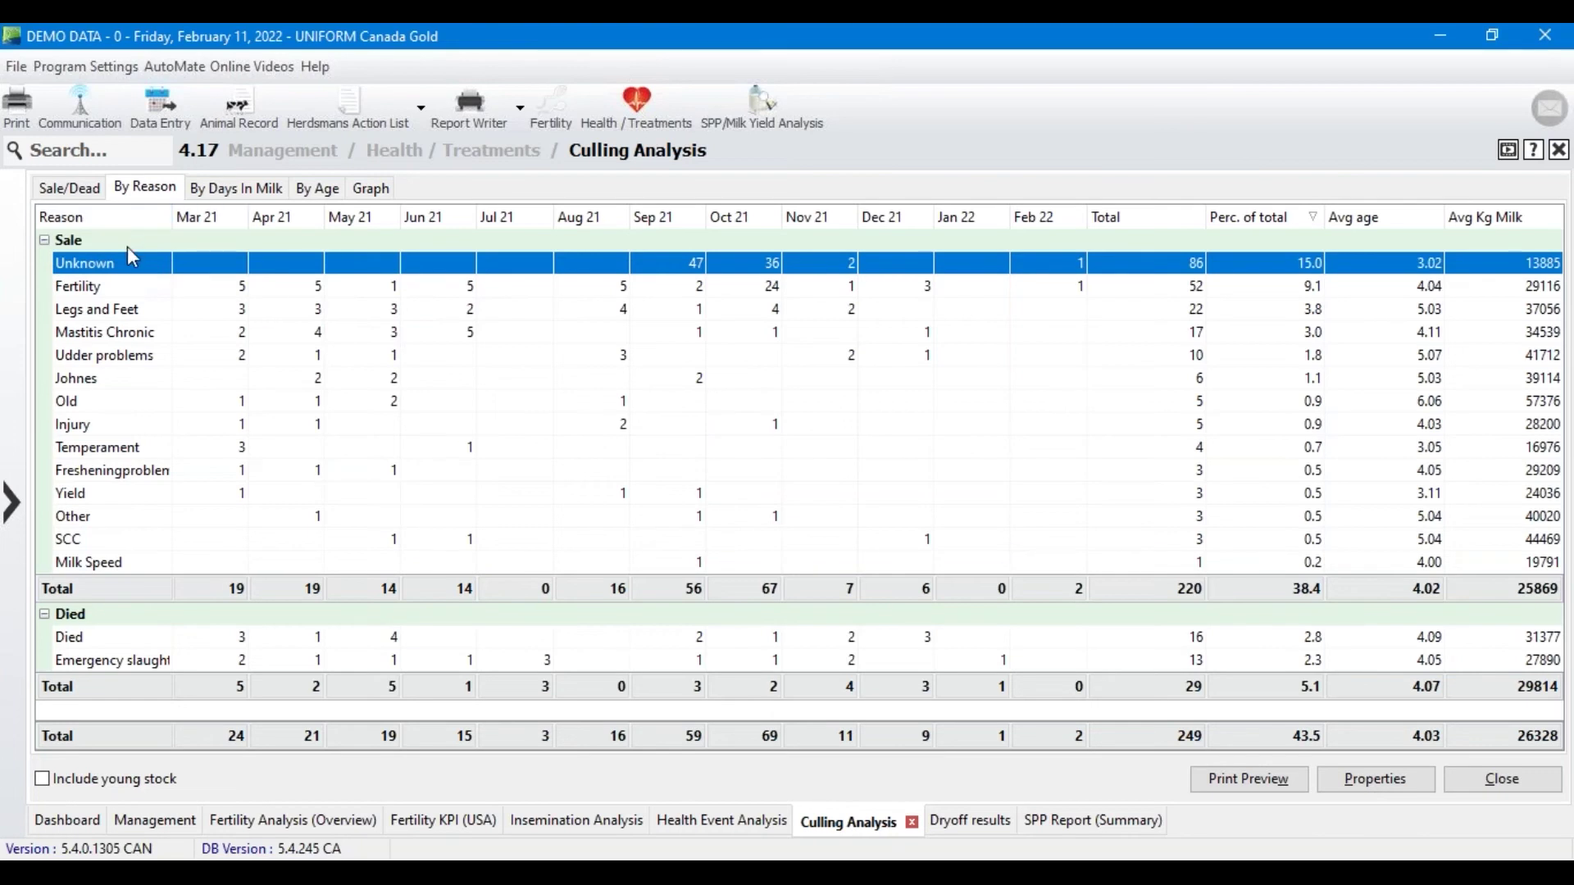
pyautogui.click(90, 289)
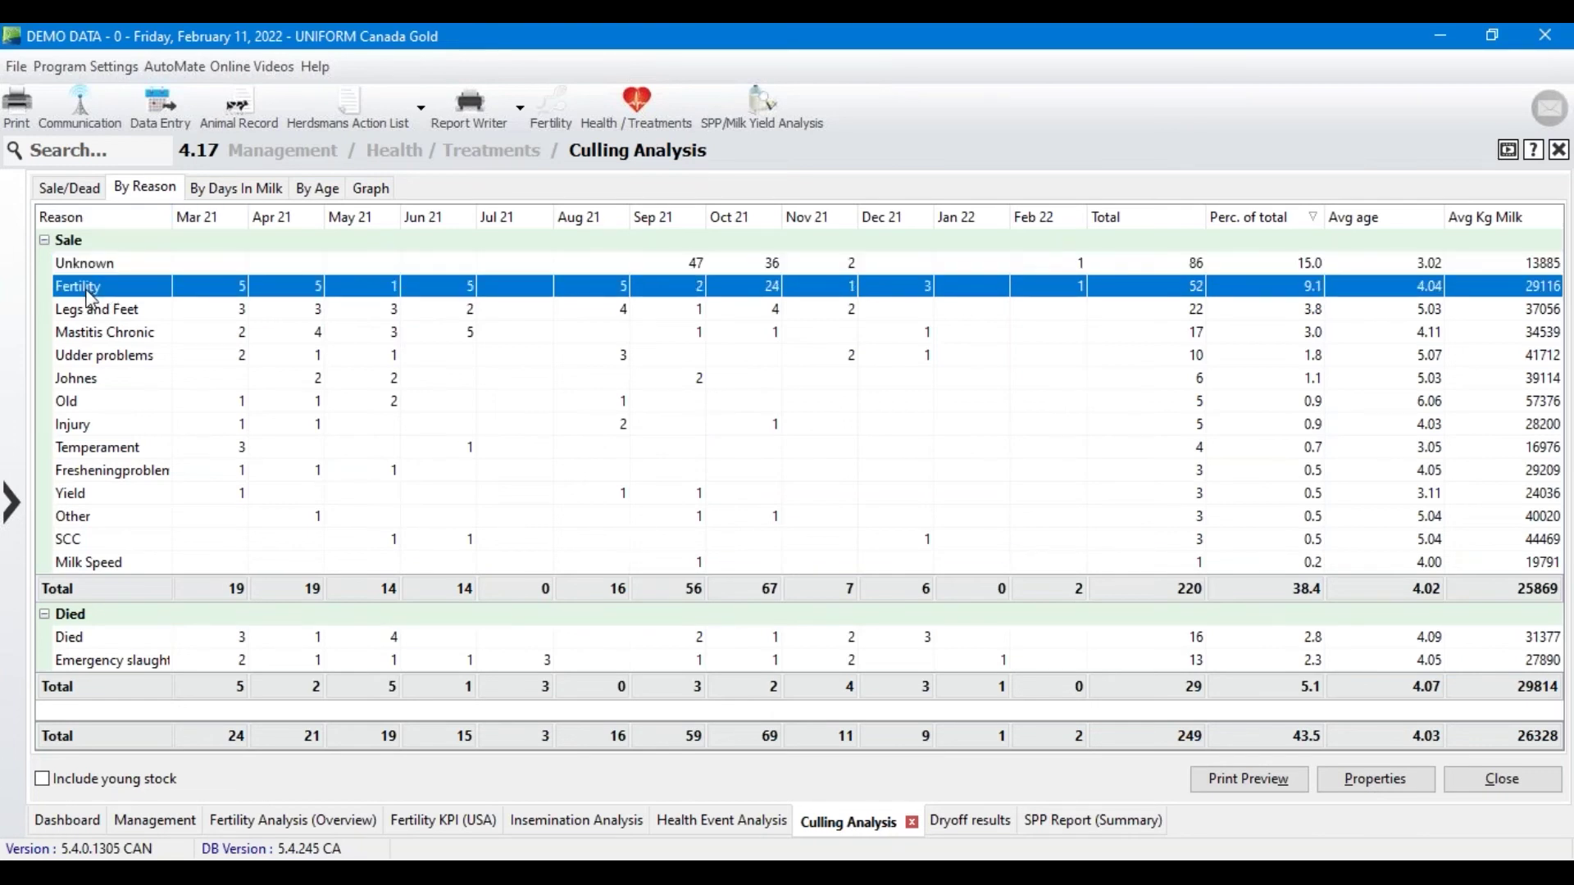
pyautogui.click(113, 329)
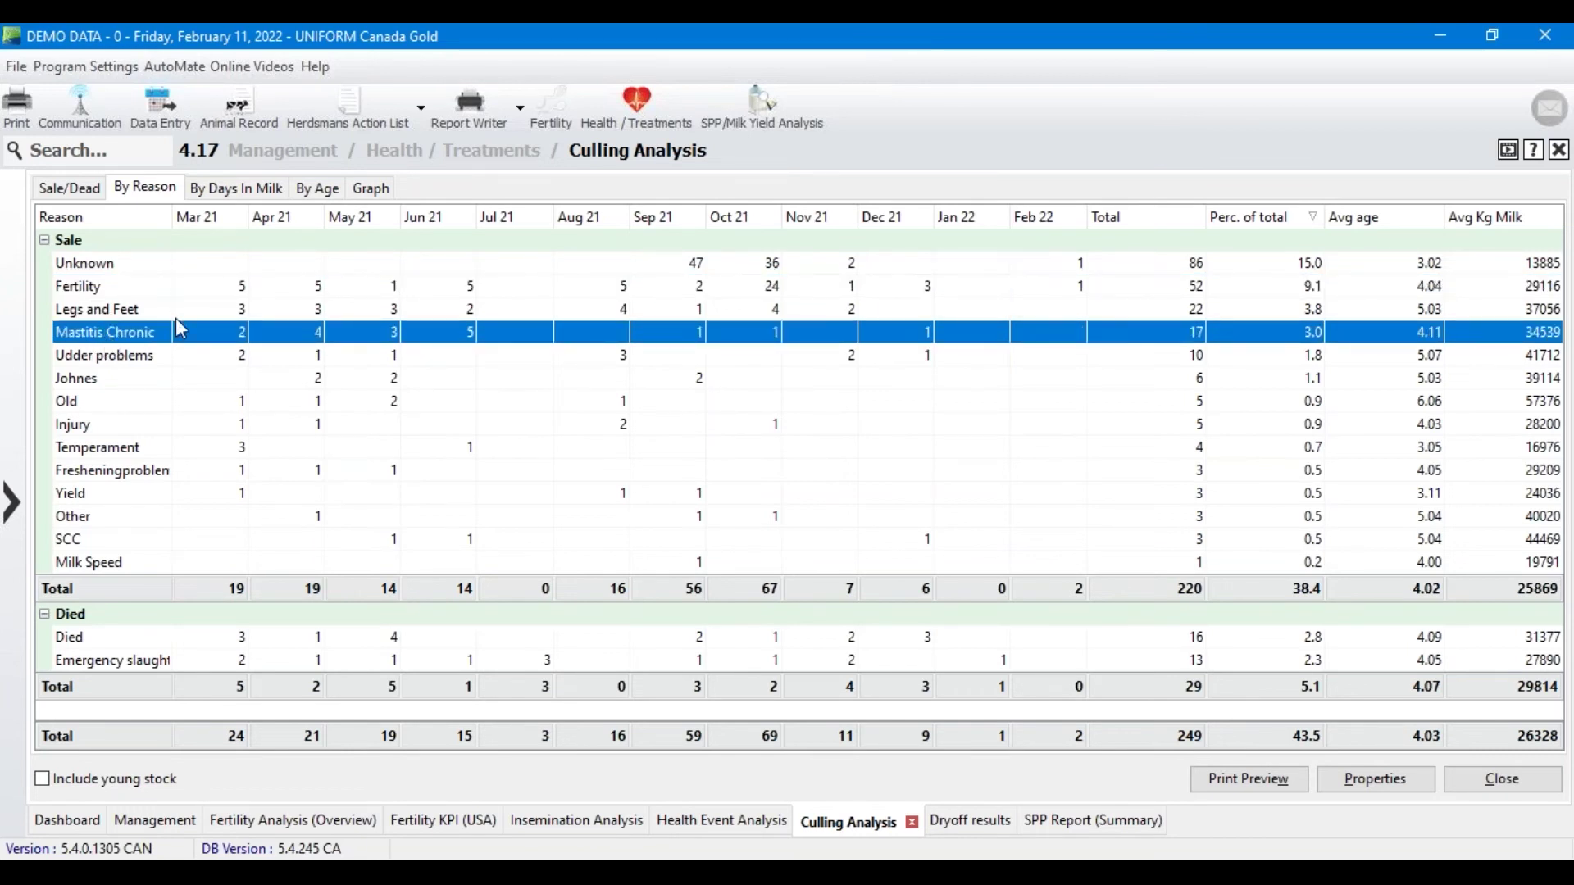
# Sort the culls by days in milk on percentage of total, highest first, and compare the >300 days and 30 - 59 days sale rows.
pyautogui.click(248, 194)
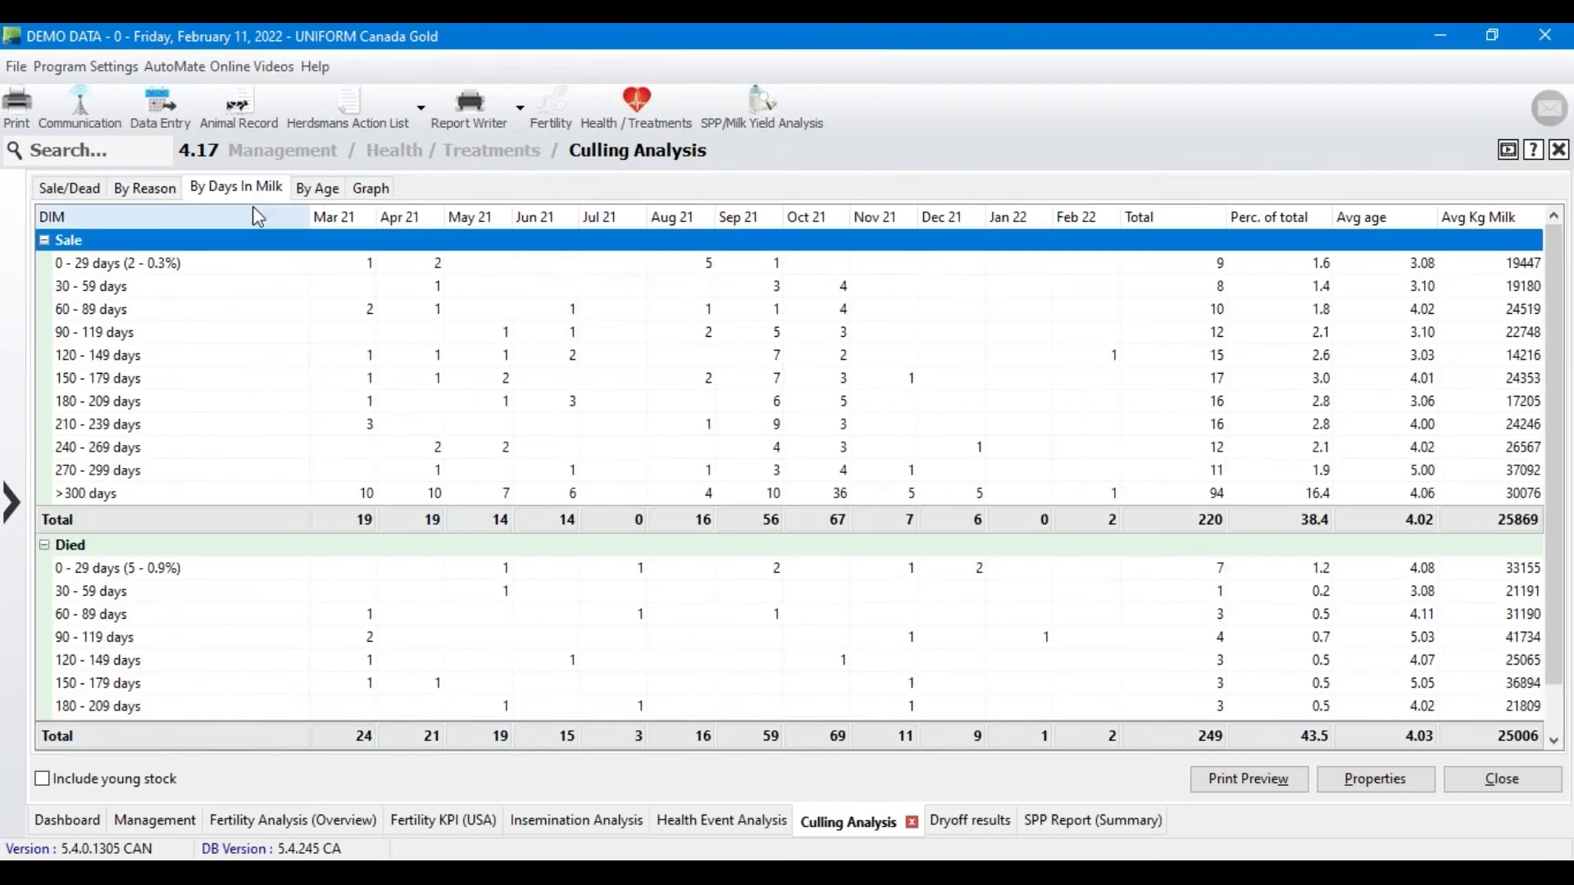
pyautogui.moveTo(368, 322)
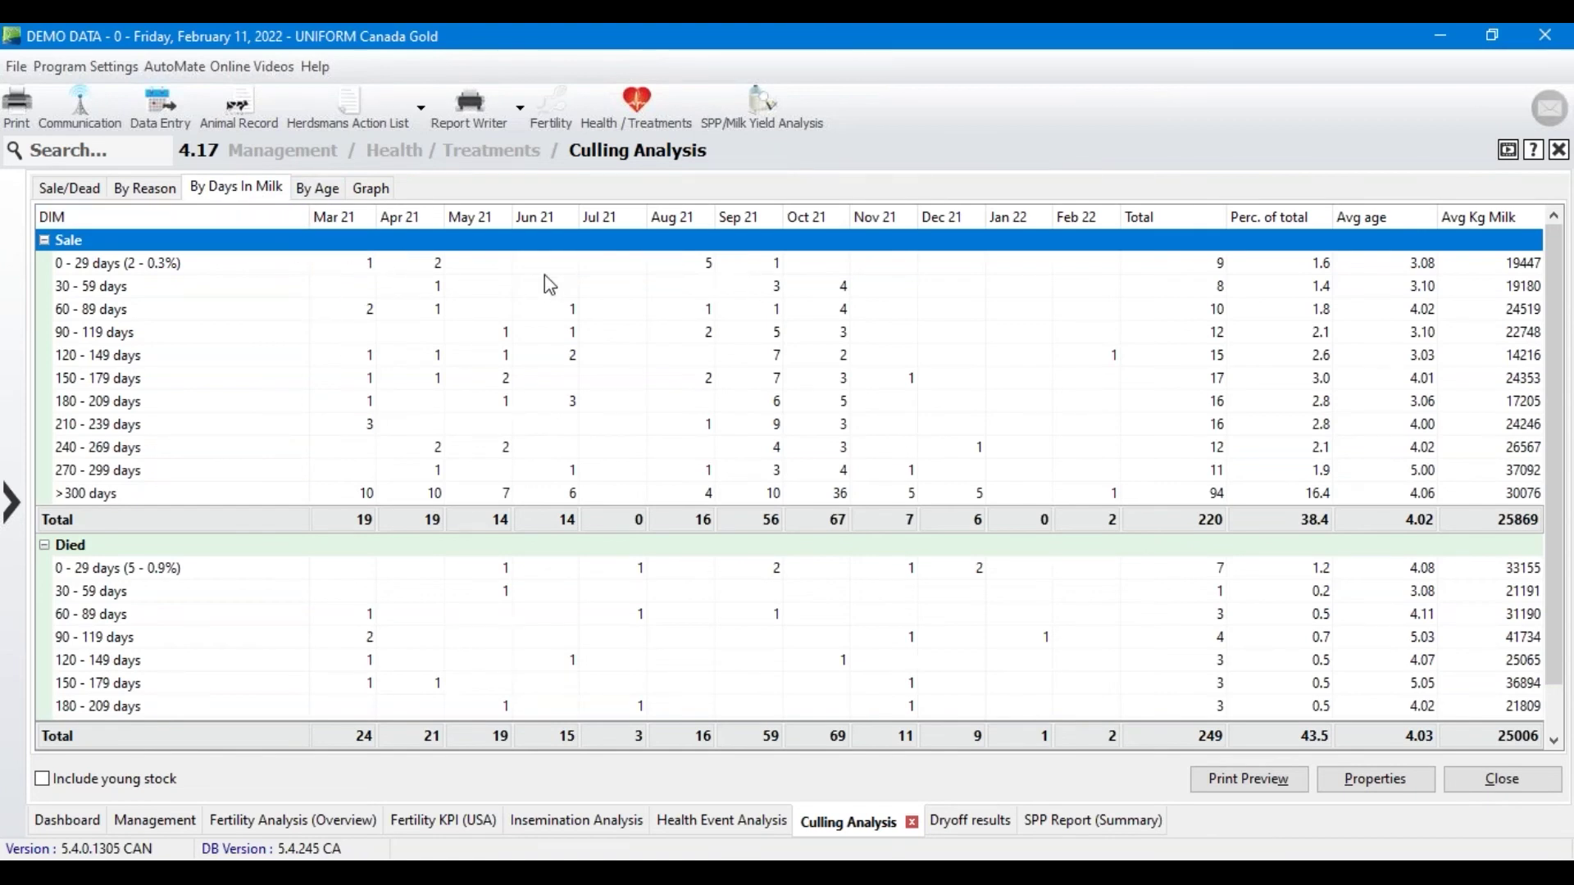
pyautogui.click(1281, 215)
pyautogui.click(1282, 215)
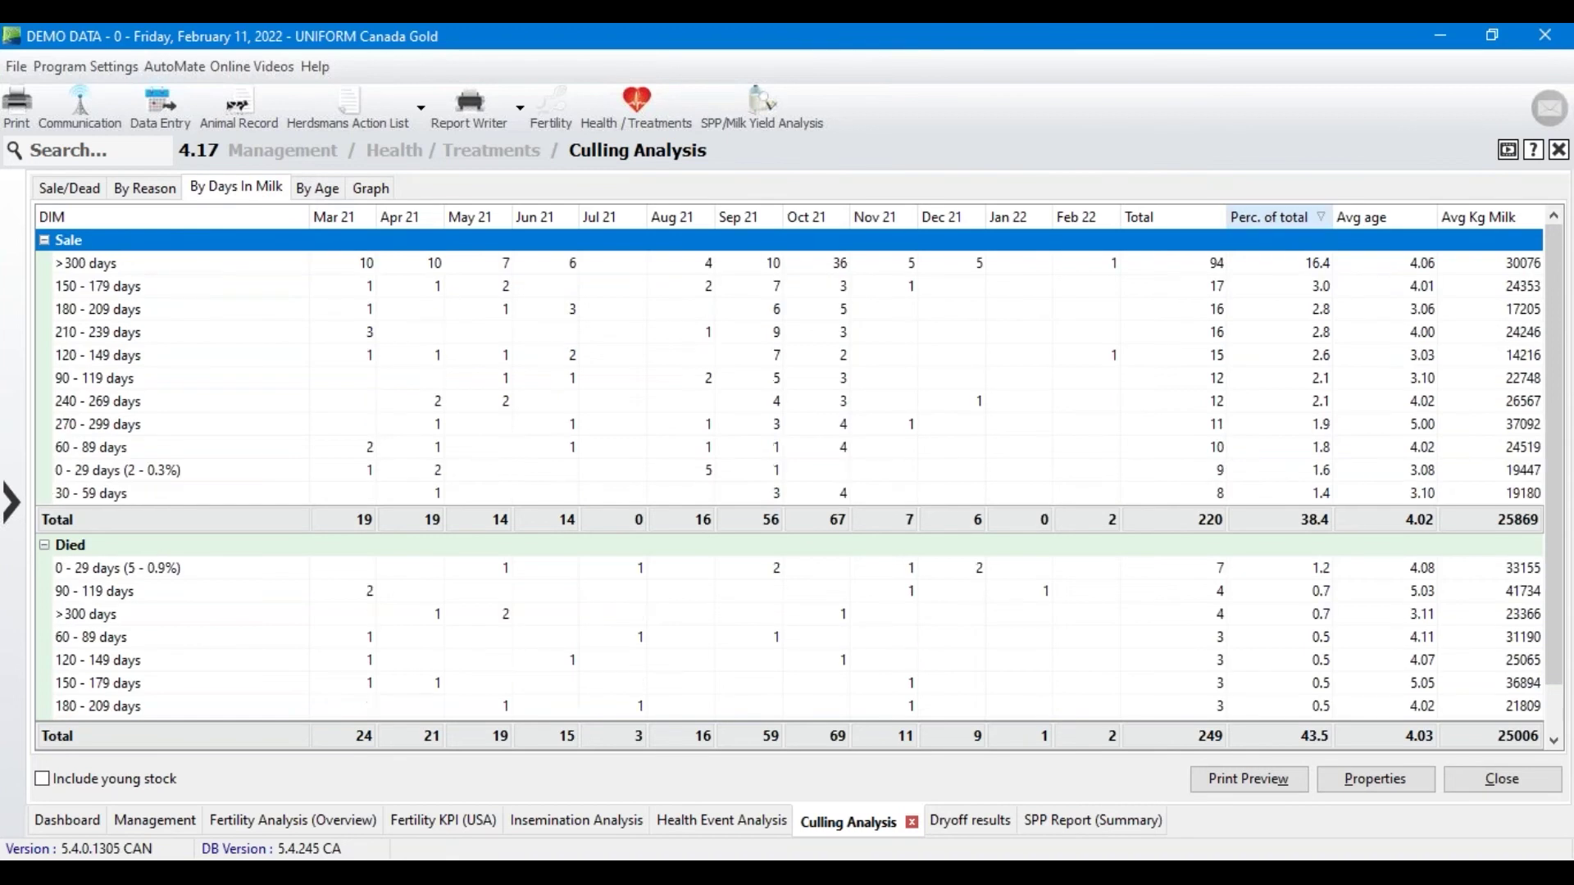
pyautogui.click(88, 264)
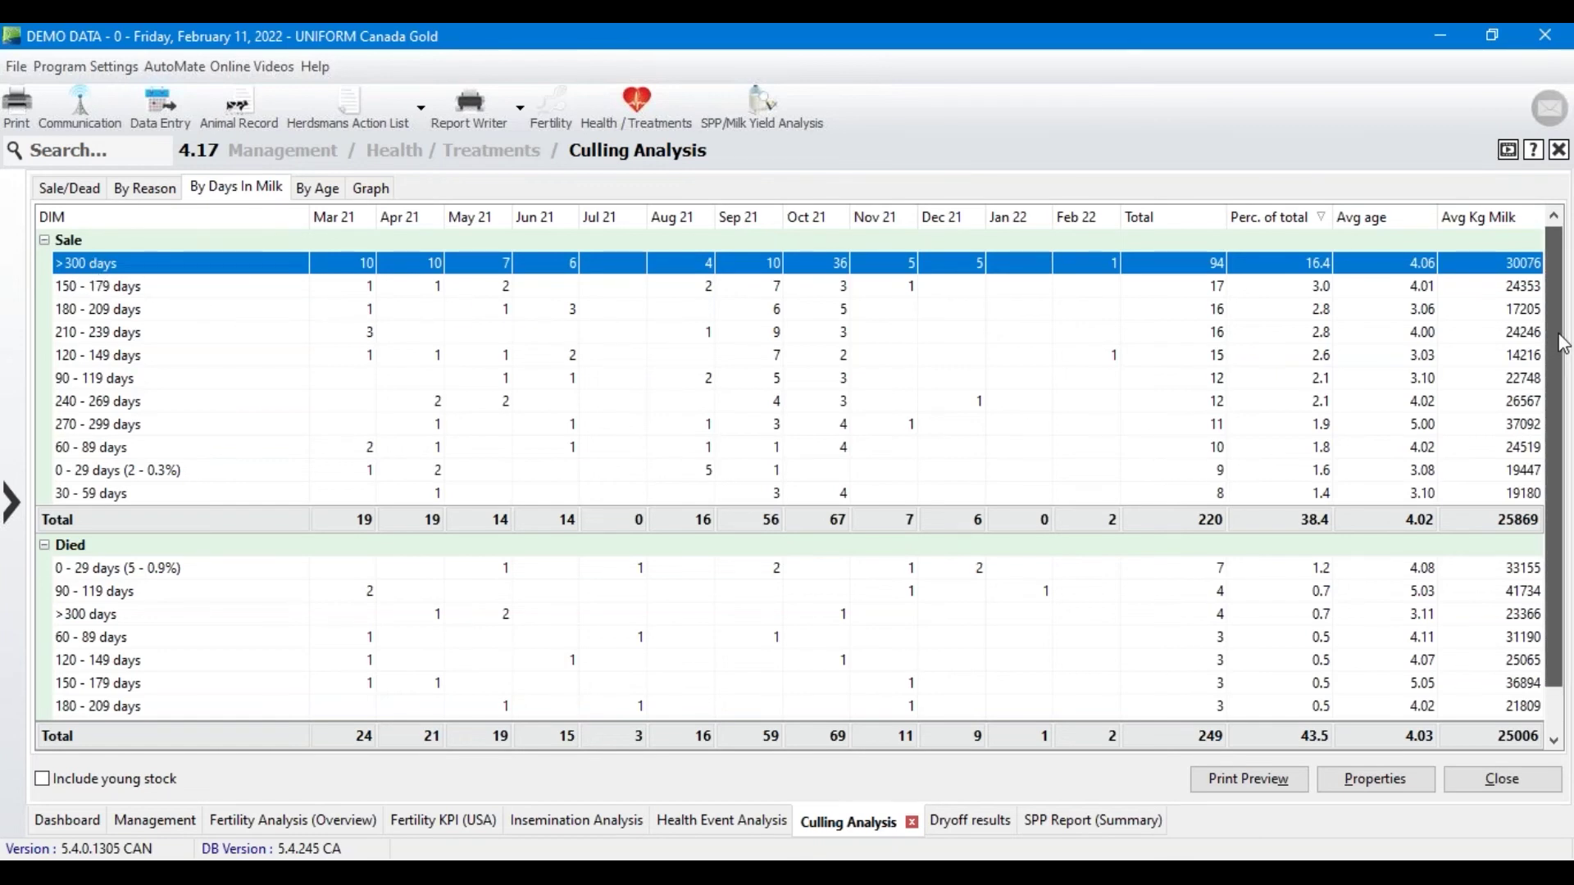
pyautogui.scroll(-1, 1561, 345)
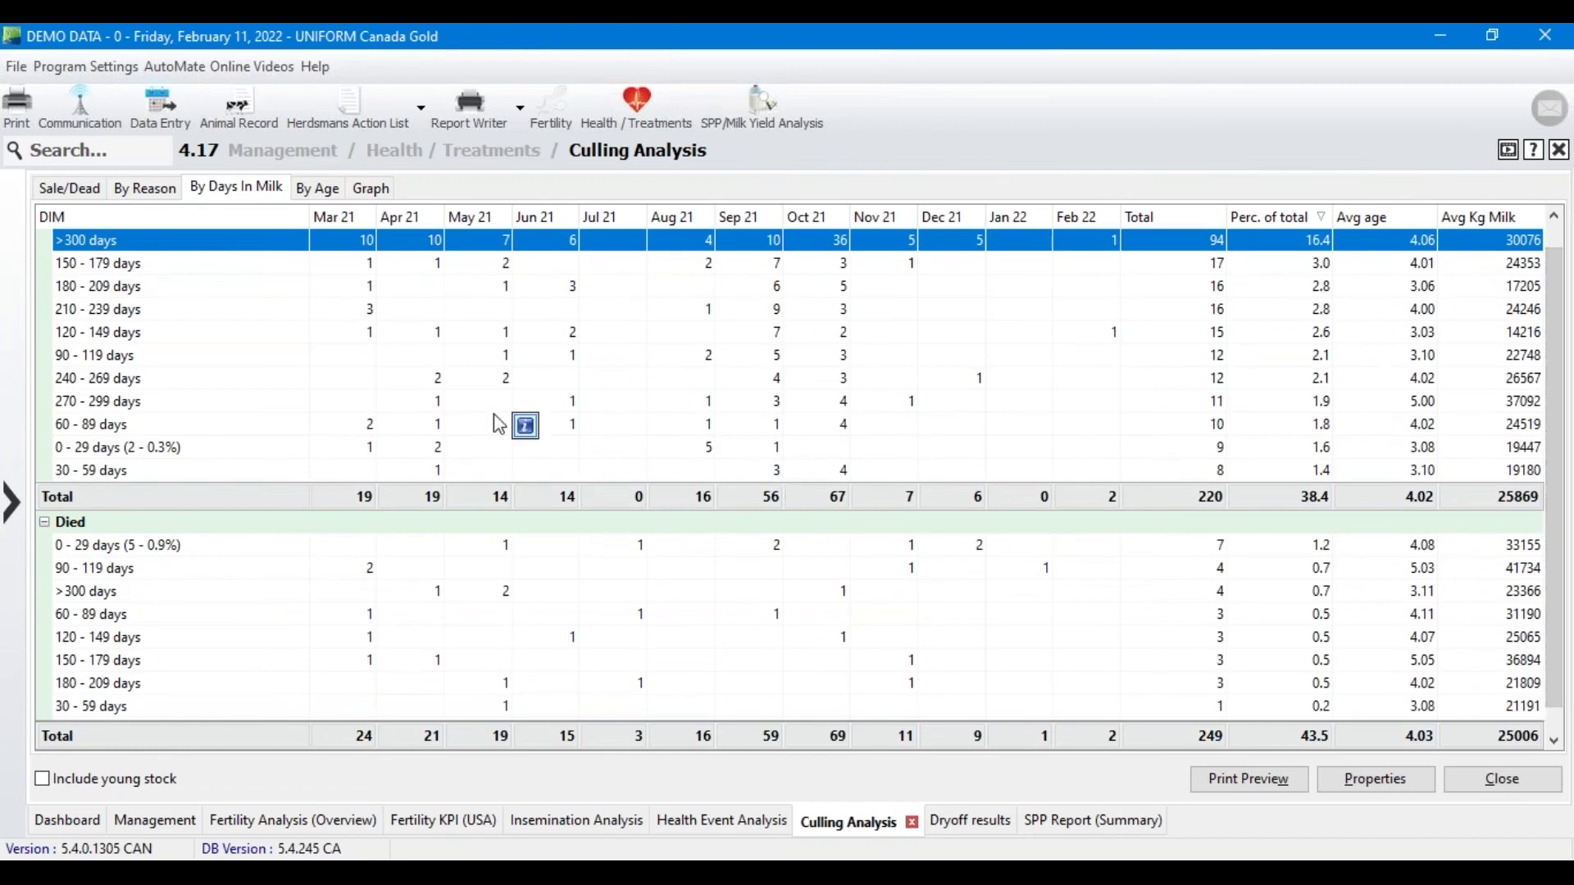
pyautogui.click(79, 478)
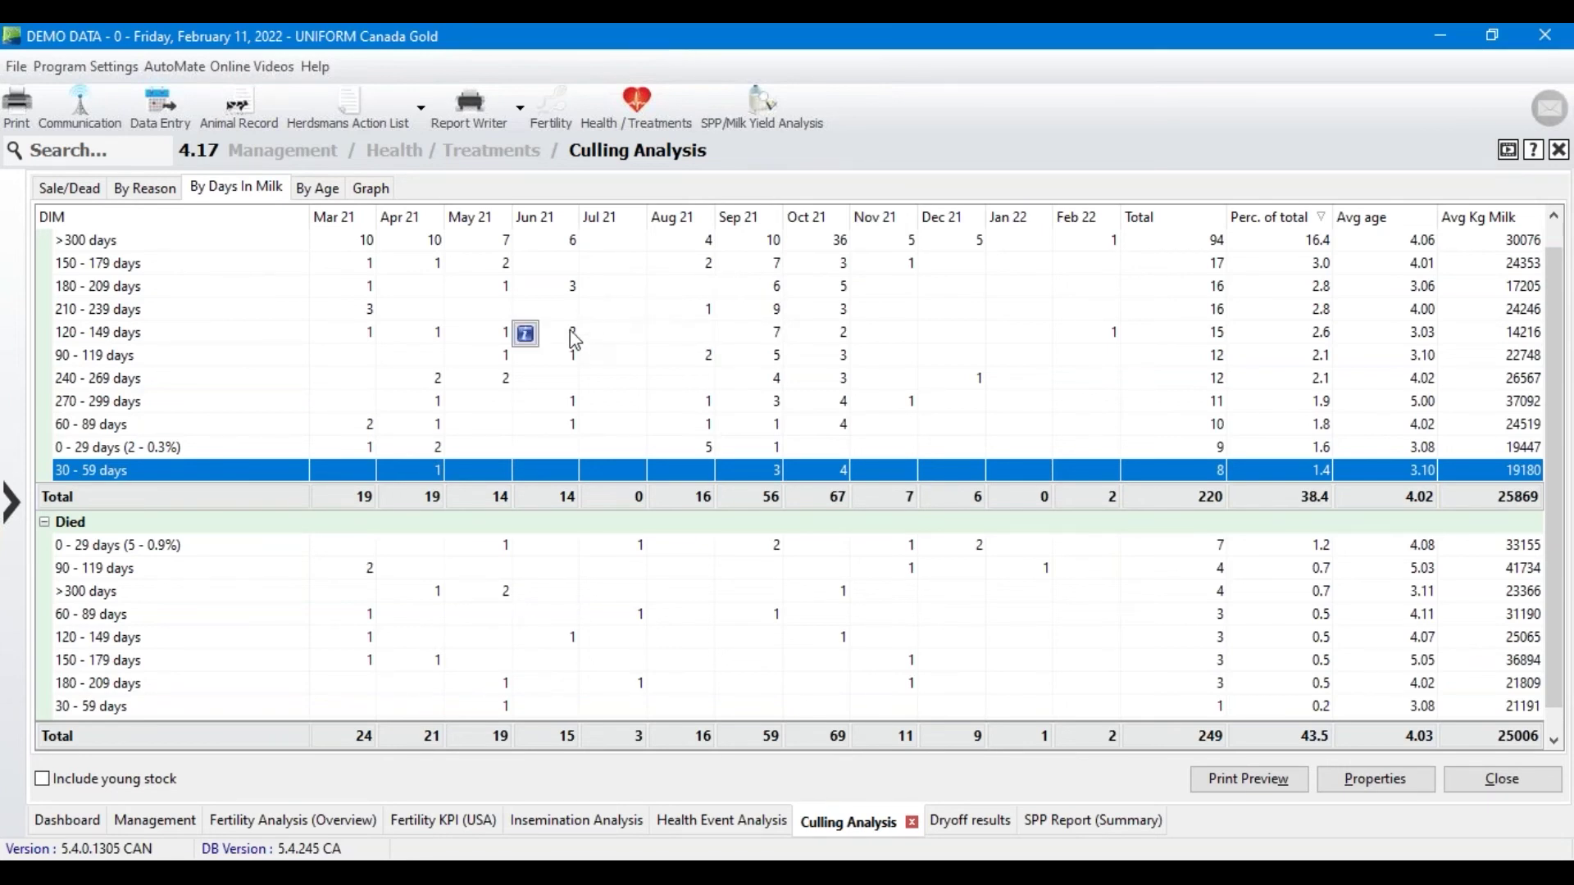
# Examine the culls by age, sorting the lactation groups by average age, highest first, and by percentage of total, lowest first.
pyautogui.click(335, 193)
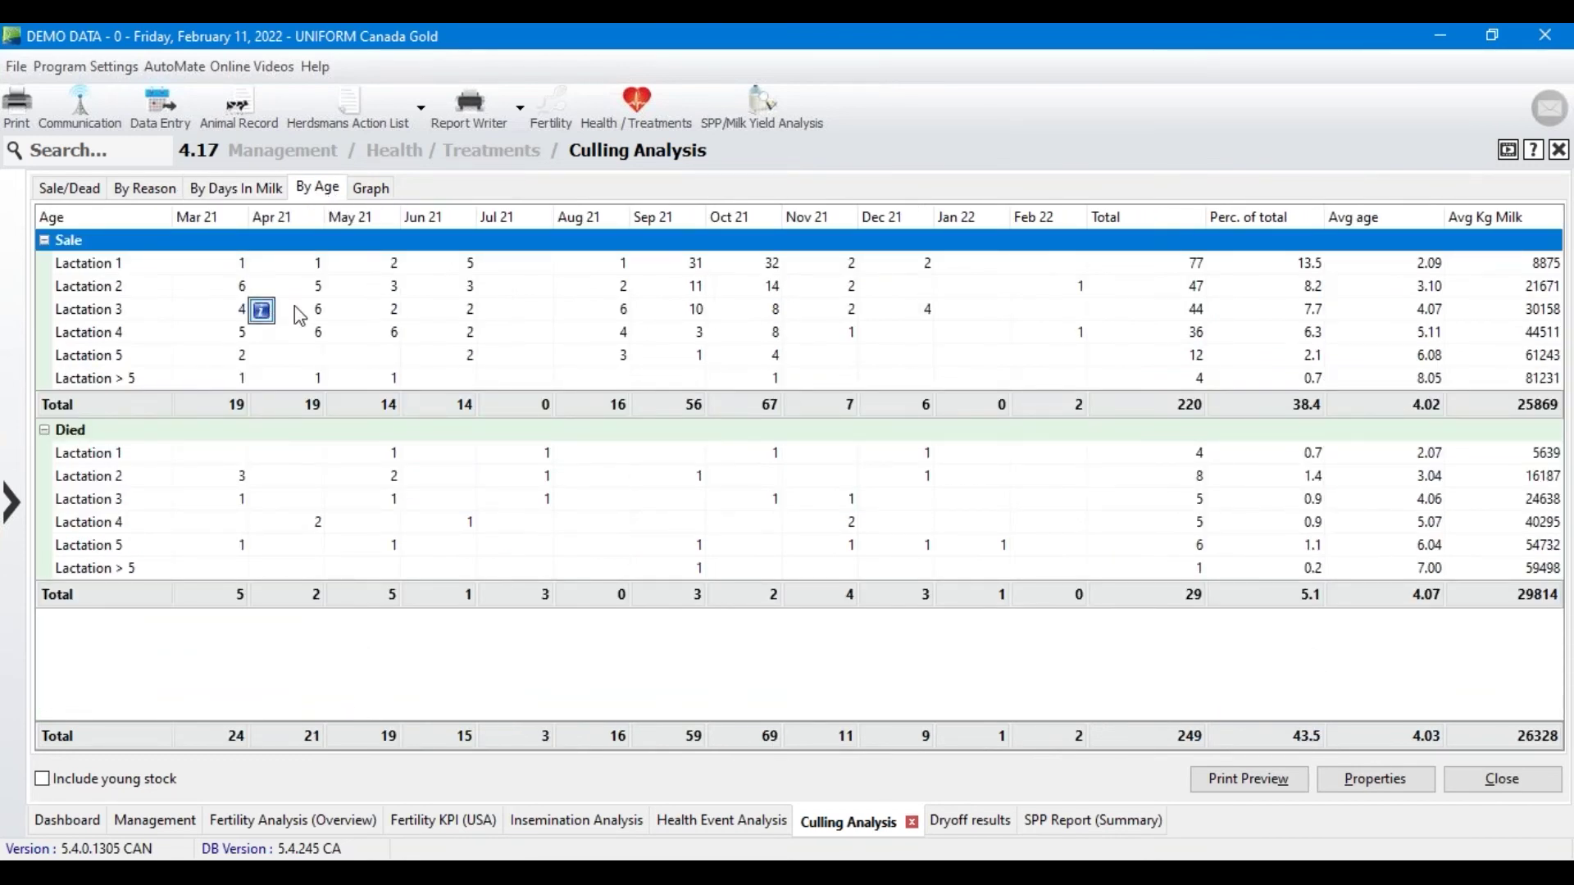
pyautogui.click(116, 269)
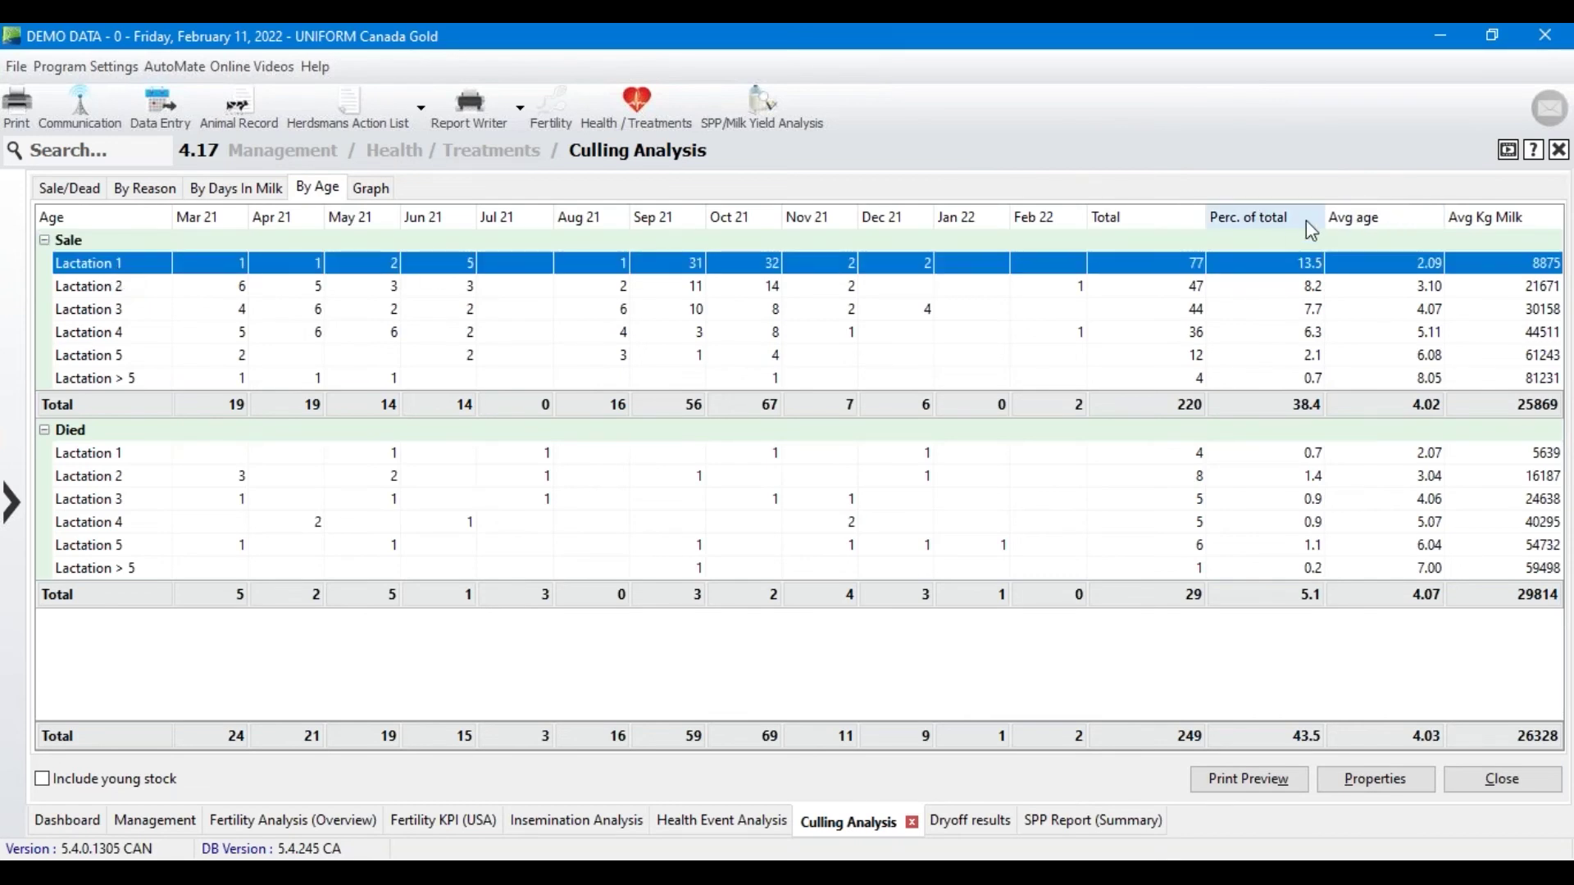
pyautogui.click(1377, 218)
pyautogui.click(1377, 217)
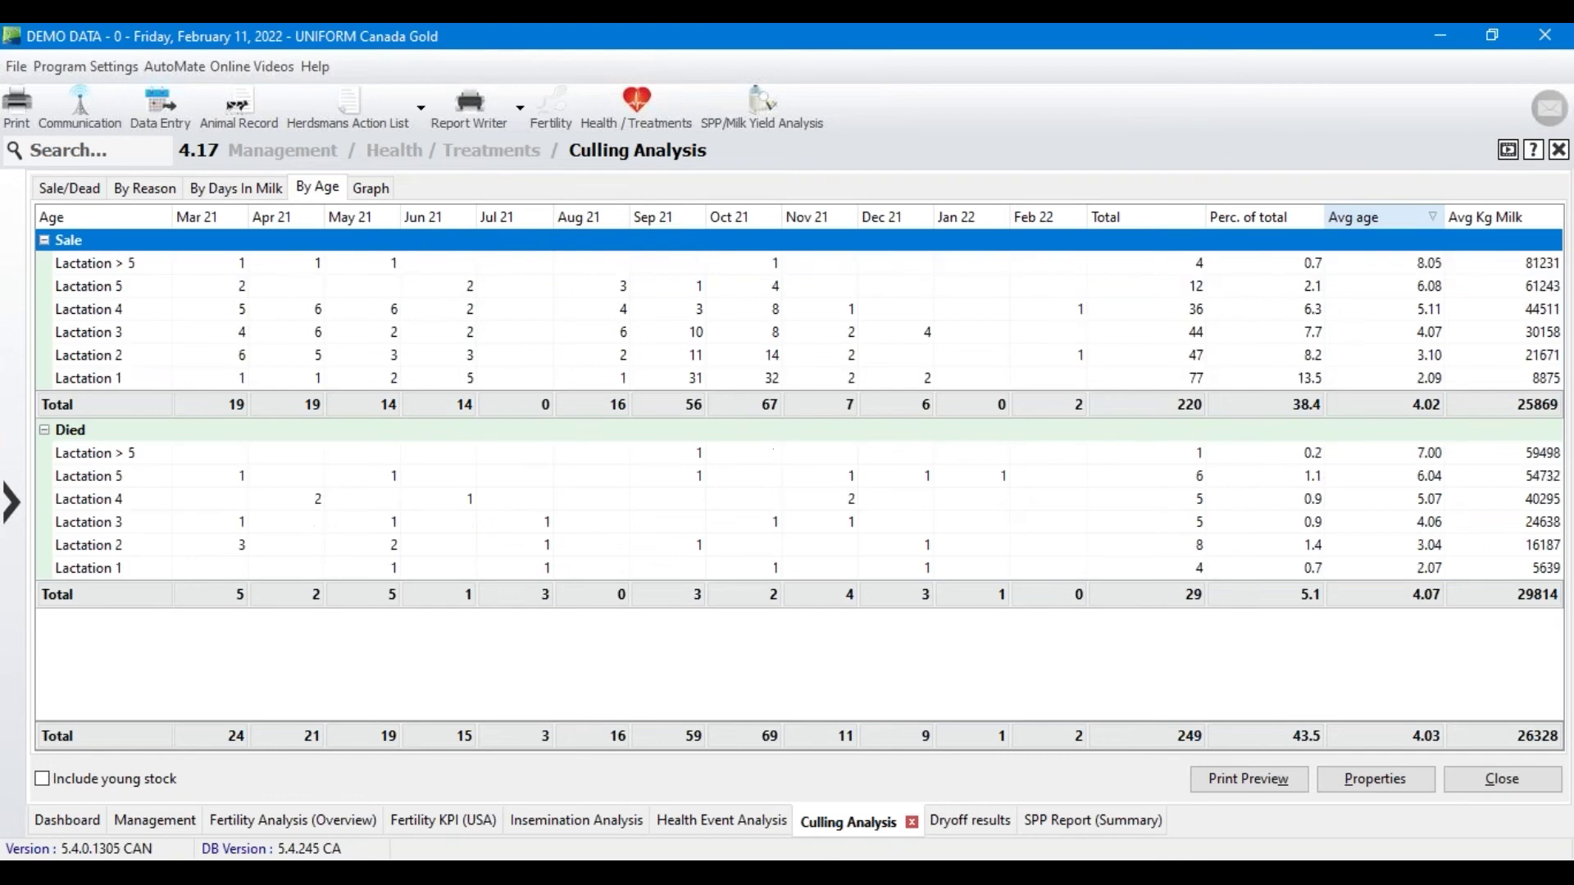
pyautogui.click(1279, 218)
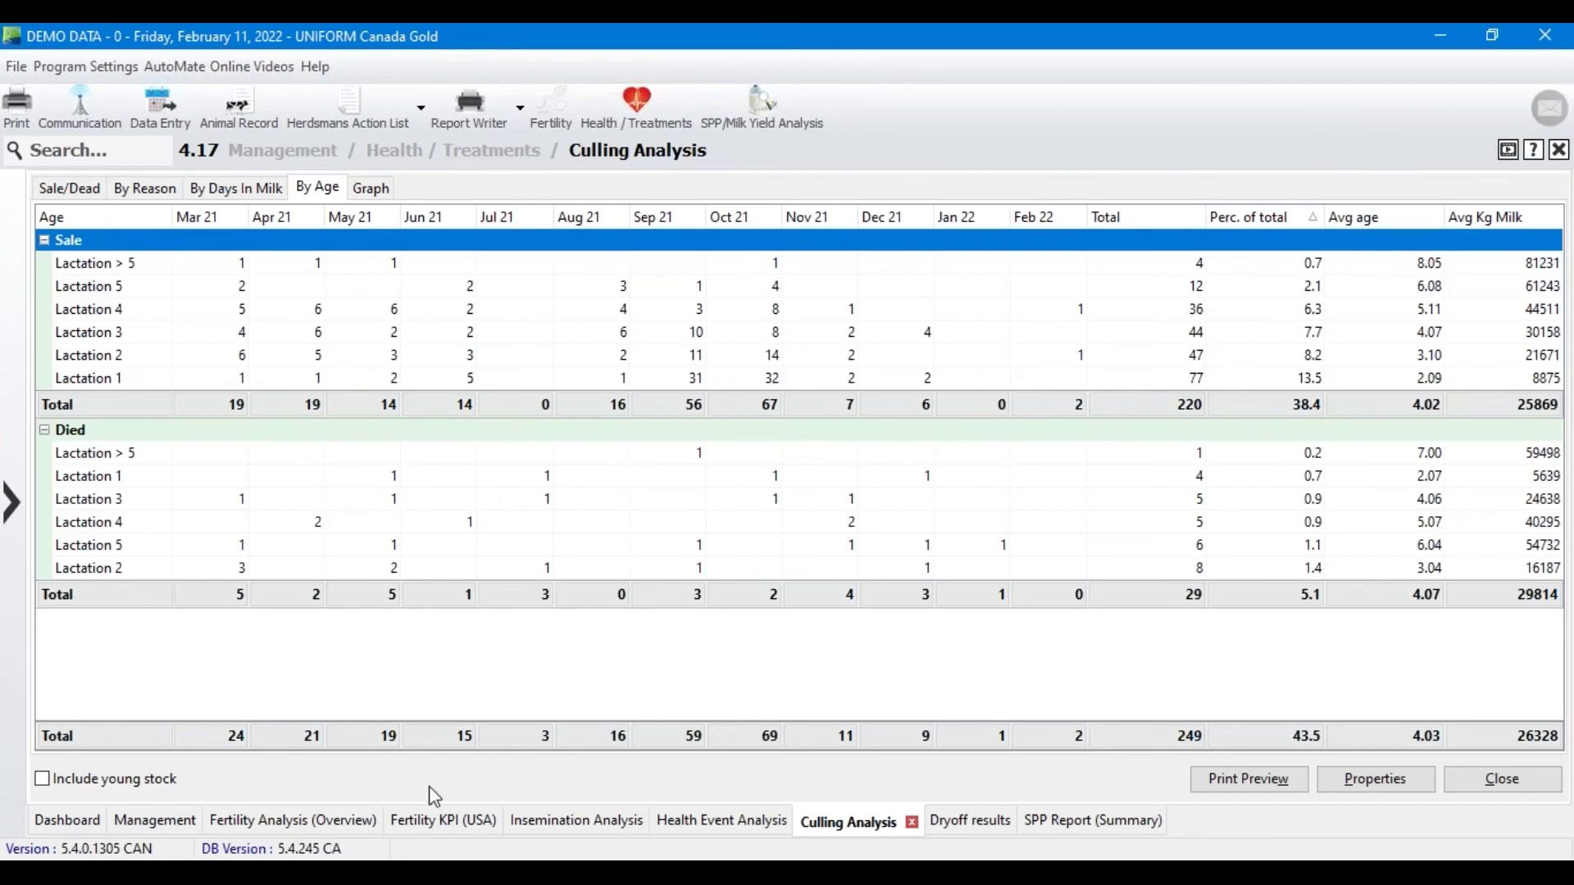
# Open the Dryoff results graph and compare the infection percentages for 2nd lactation and 3+ lactations.
pyautogui.click(974, 816)
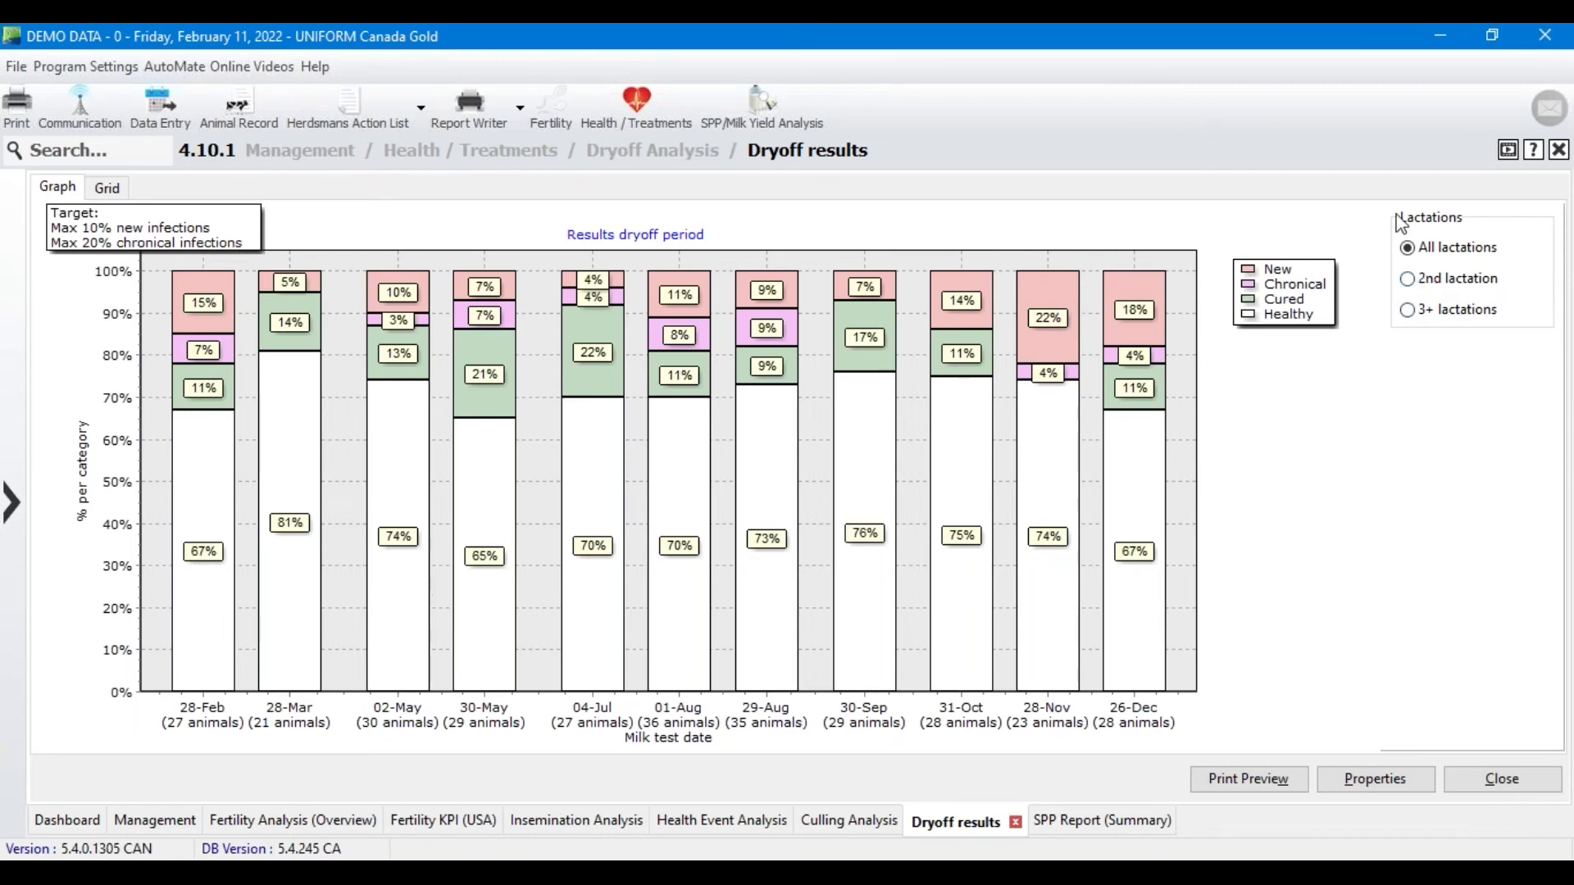
pyautogui.click(1411, 280)
pyautogui.click(1426, 283)
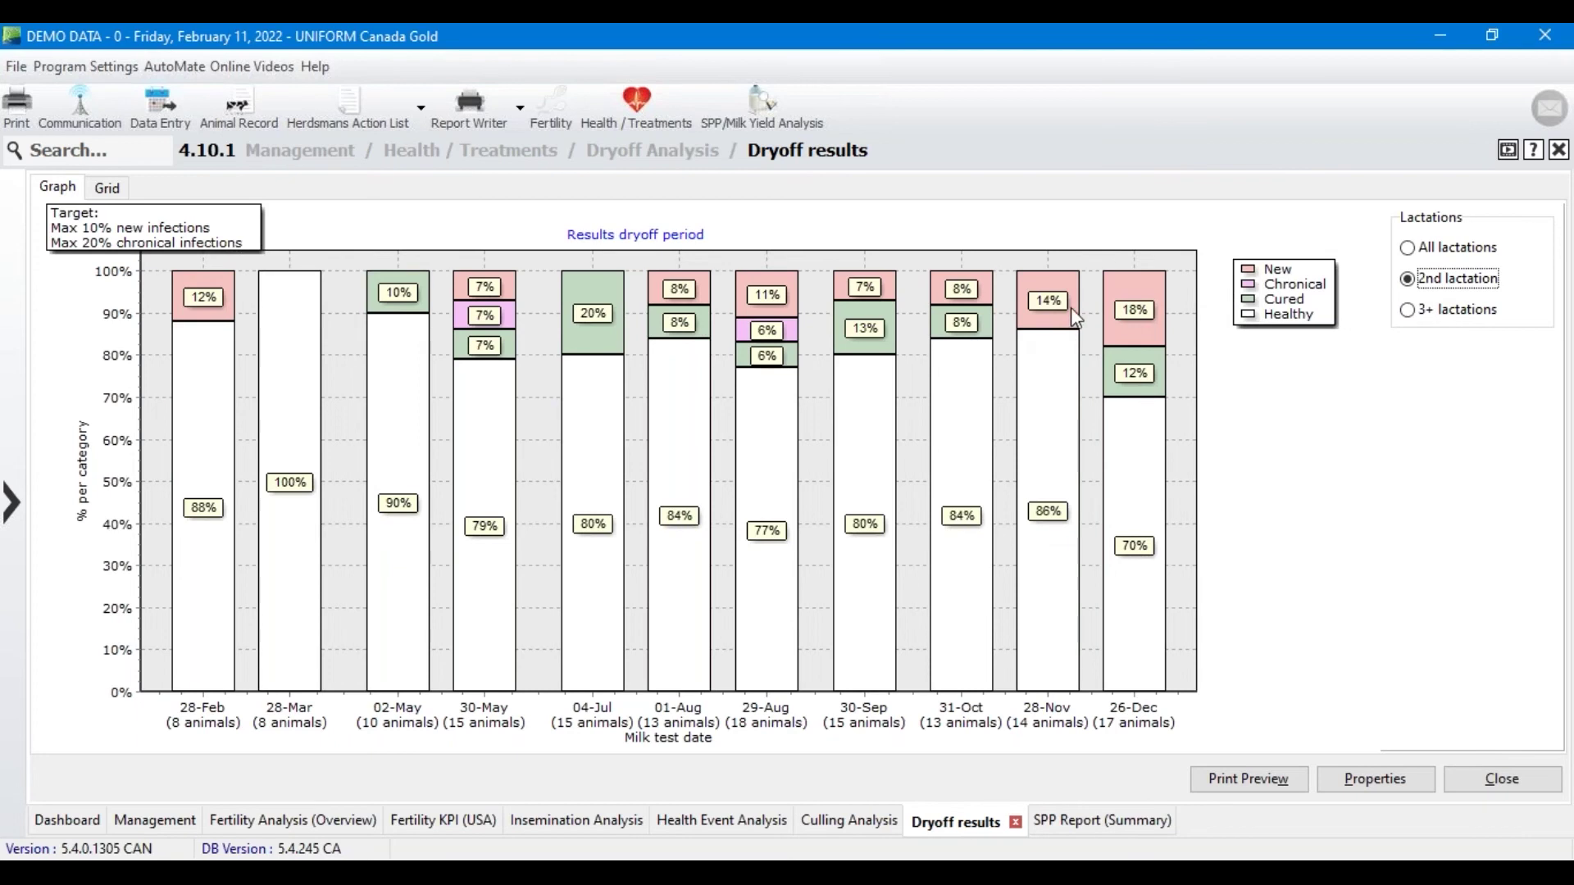
pyautogui.click(1414, 313)
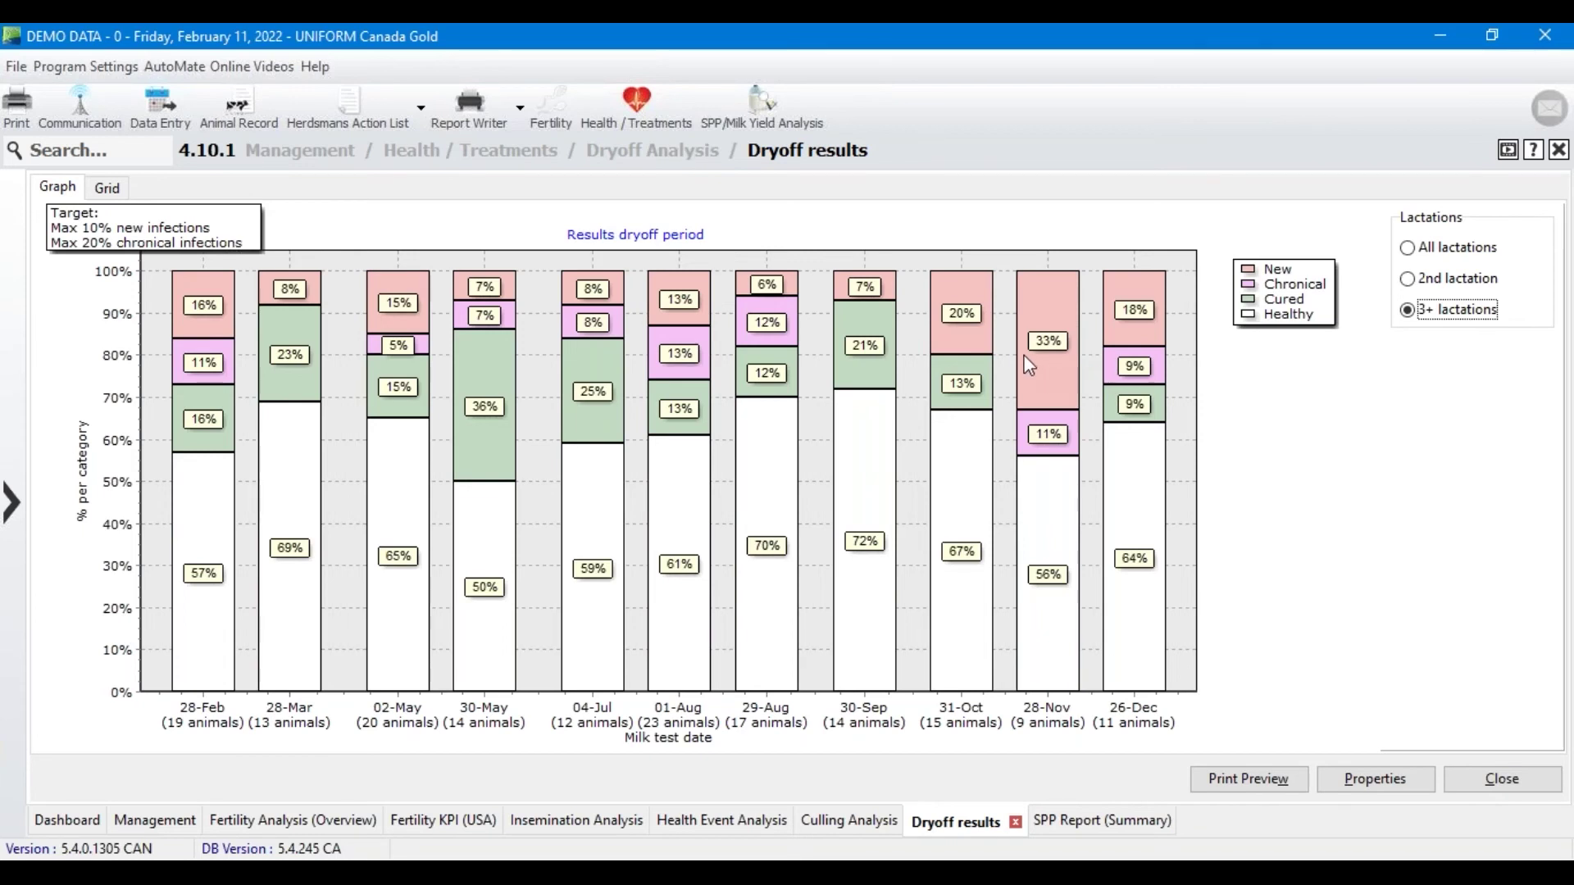
# Show the dryoff results for 3+ lactations as a grid and sort the milk recording dates by newly infected percentage, highest first.
pyautogui.click(108, 190)
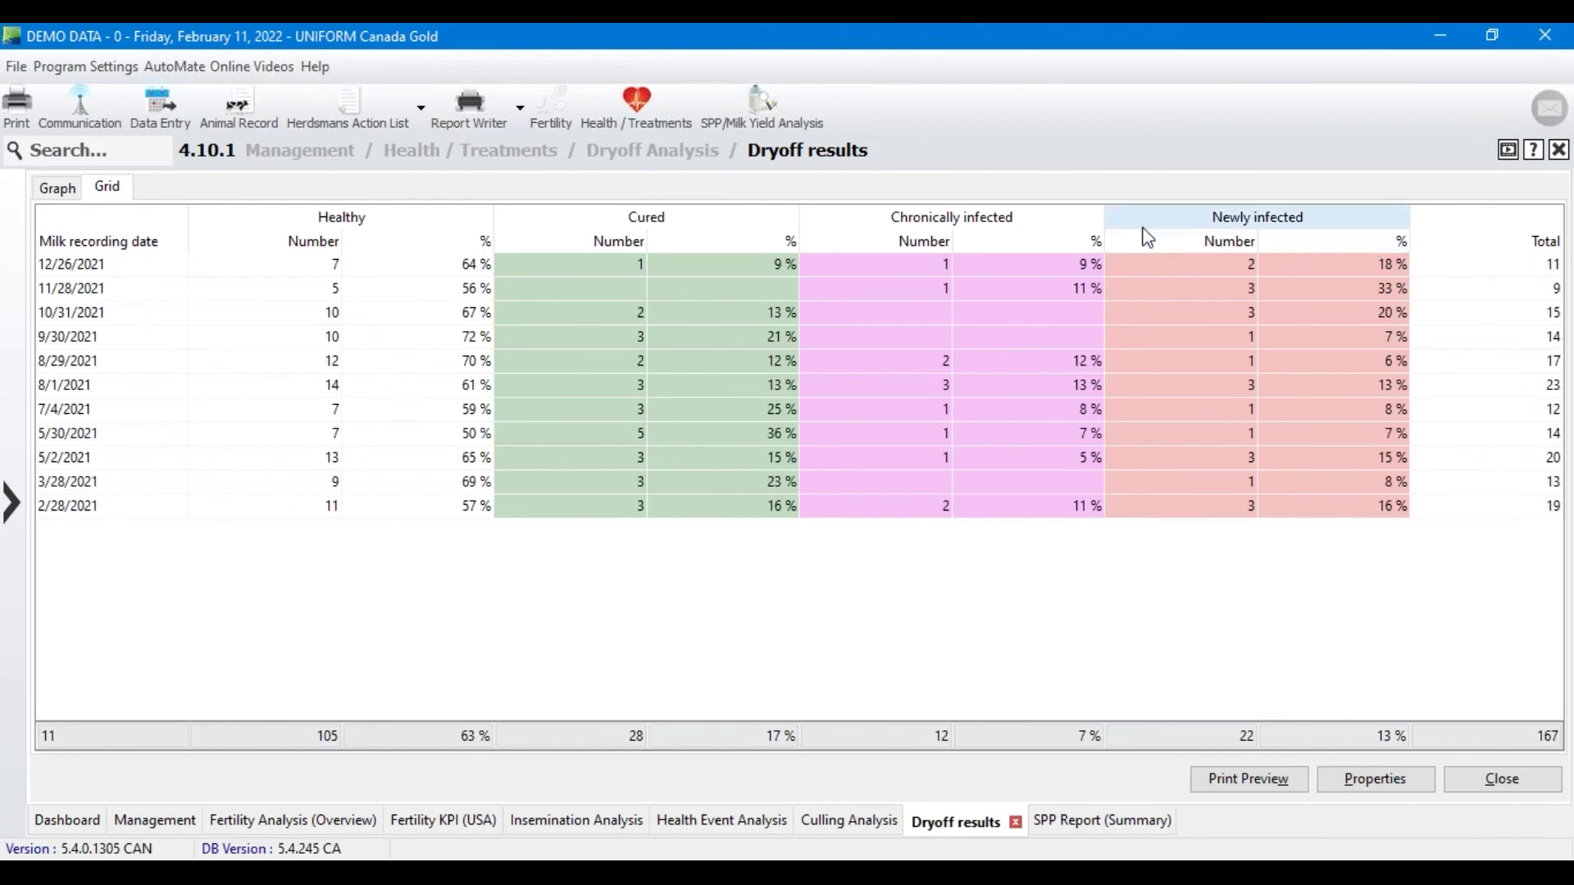
pyautogui.moveTo(250, 316)
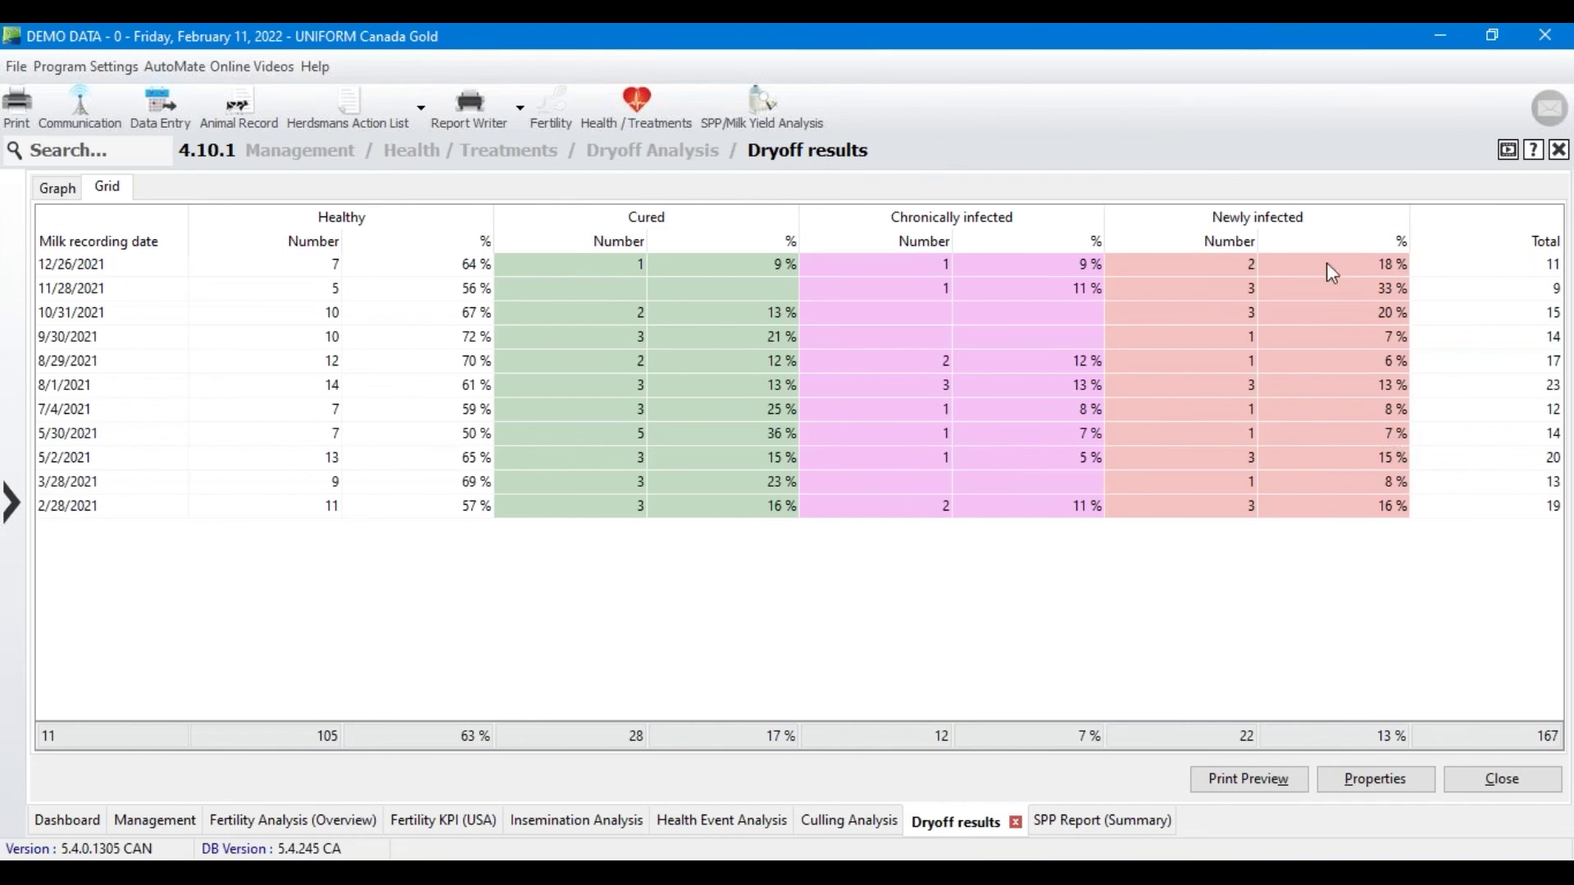
pyautogui.click(1362, 241)
pyautogui.click(1367, 251)
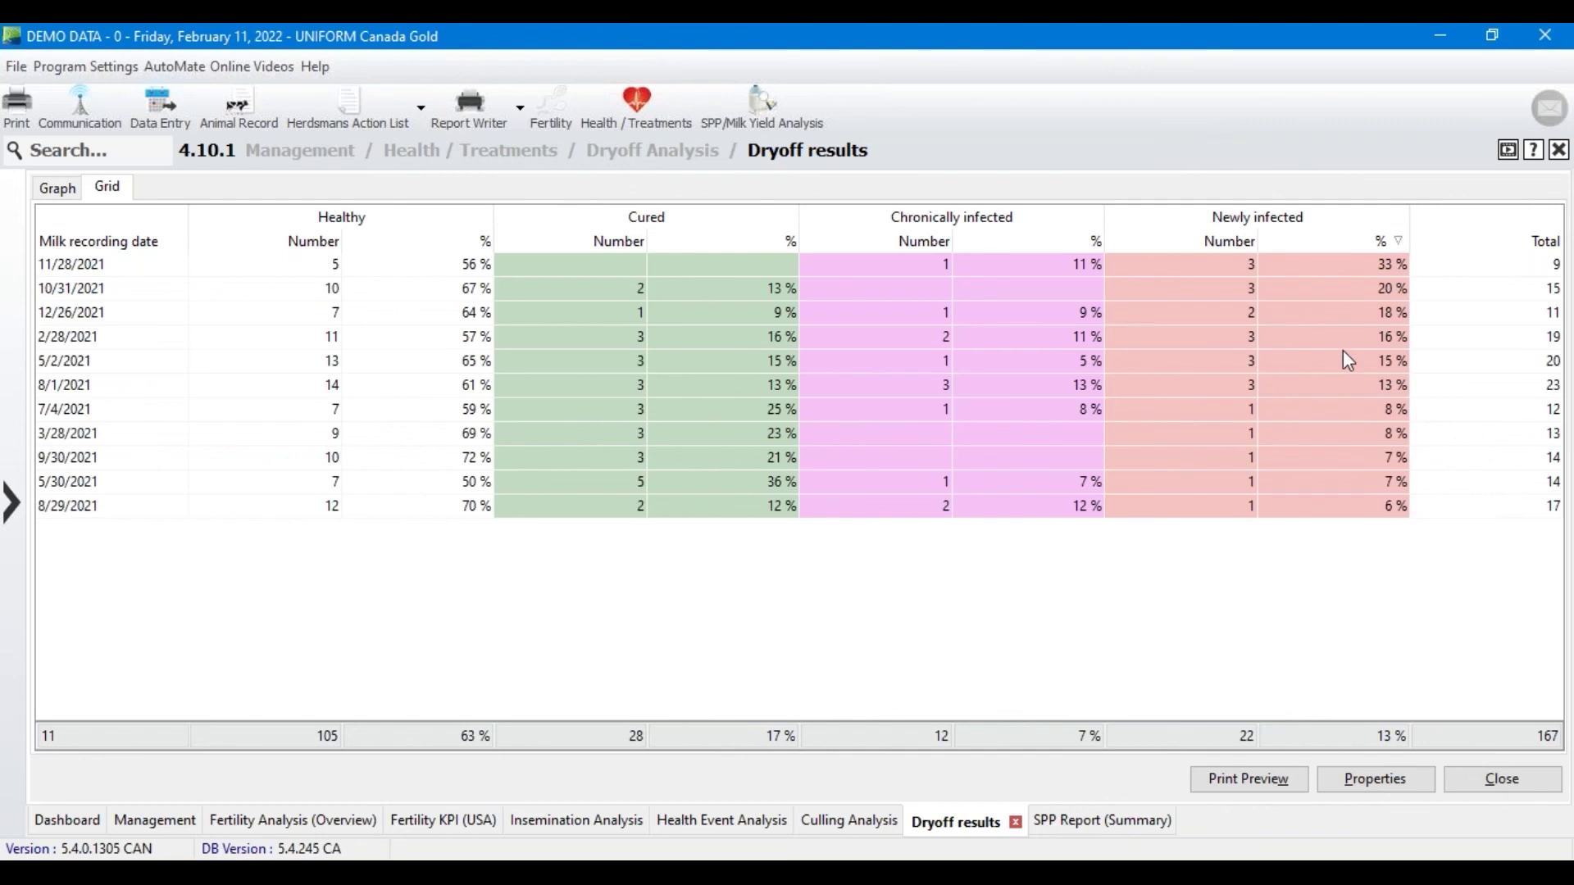
# Open the SPP Report (Summary) graph and inspect the animal data behind individual points across days in milk.
pyautogui.click(1148, 830)
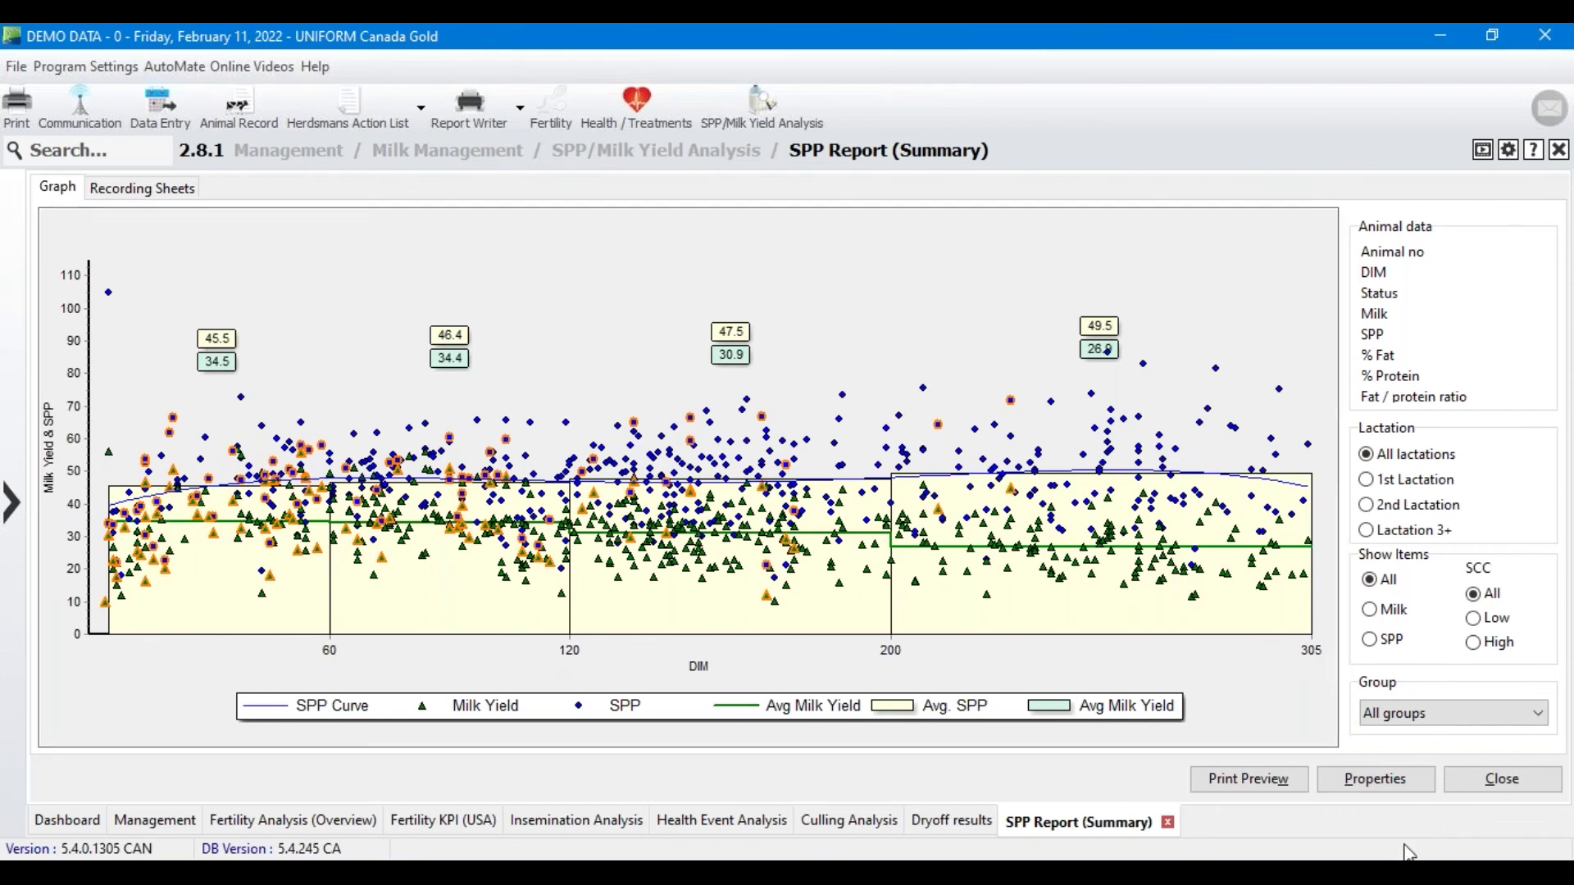
pyautogui.moveTo(143, 474)
pyautogui.moveTo(1154, 561)
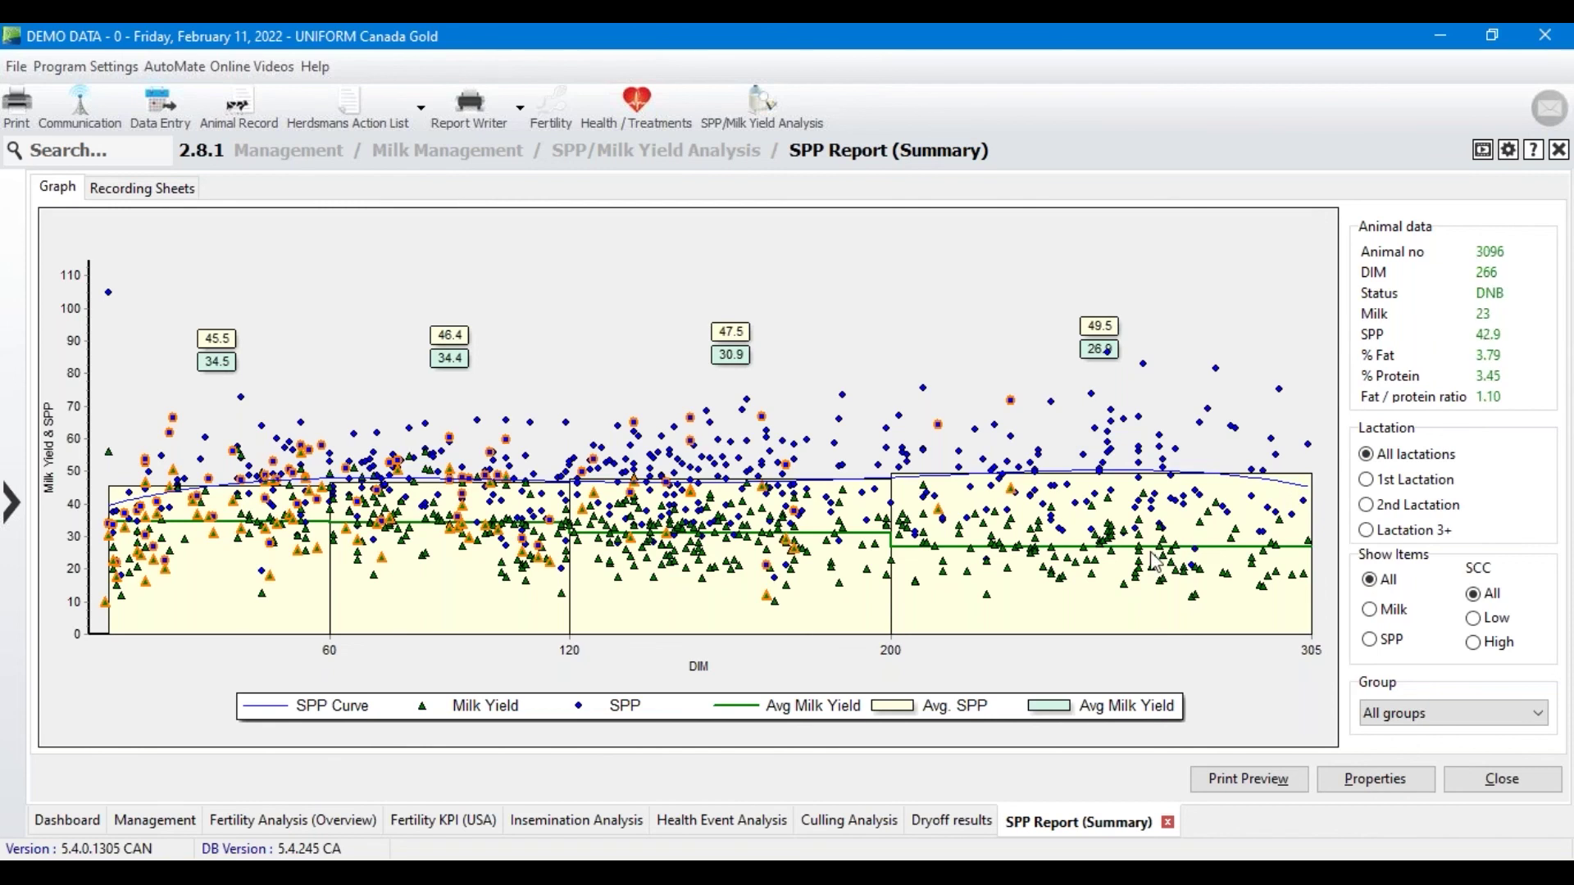
# Base the SPP report's daily milk yield on Milk Meter data with the 7 days average enabled.
pyautogui.click(1403, 794)
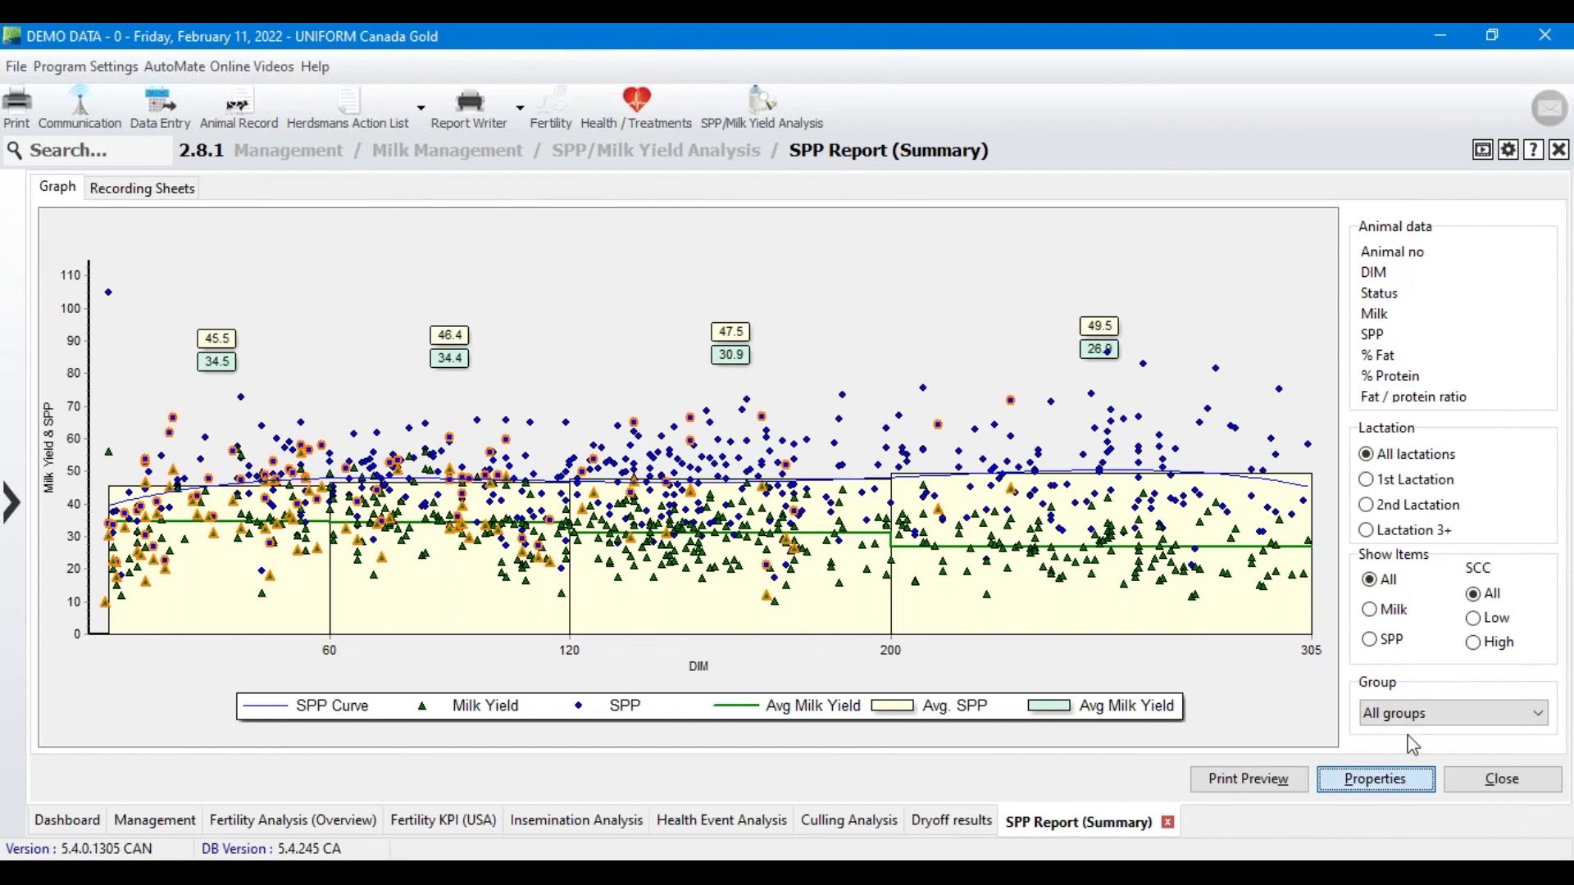
pyautogui.click(1382, 779)
pyautogui.click(879, 326)
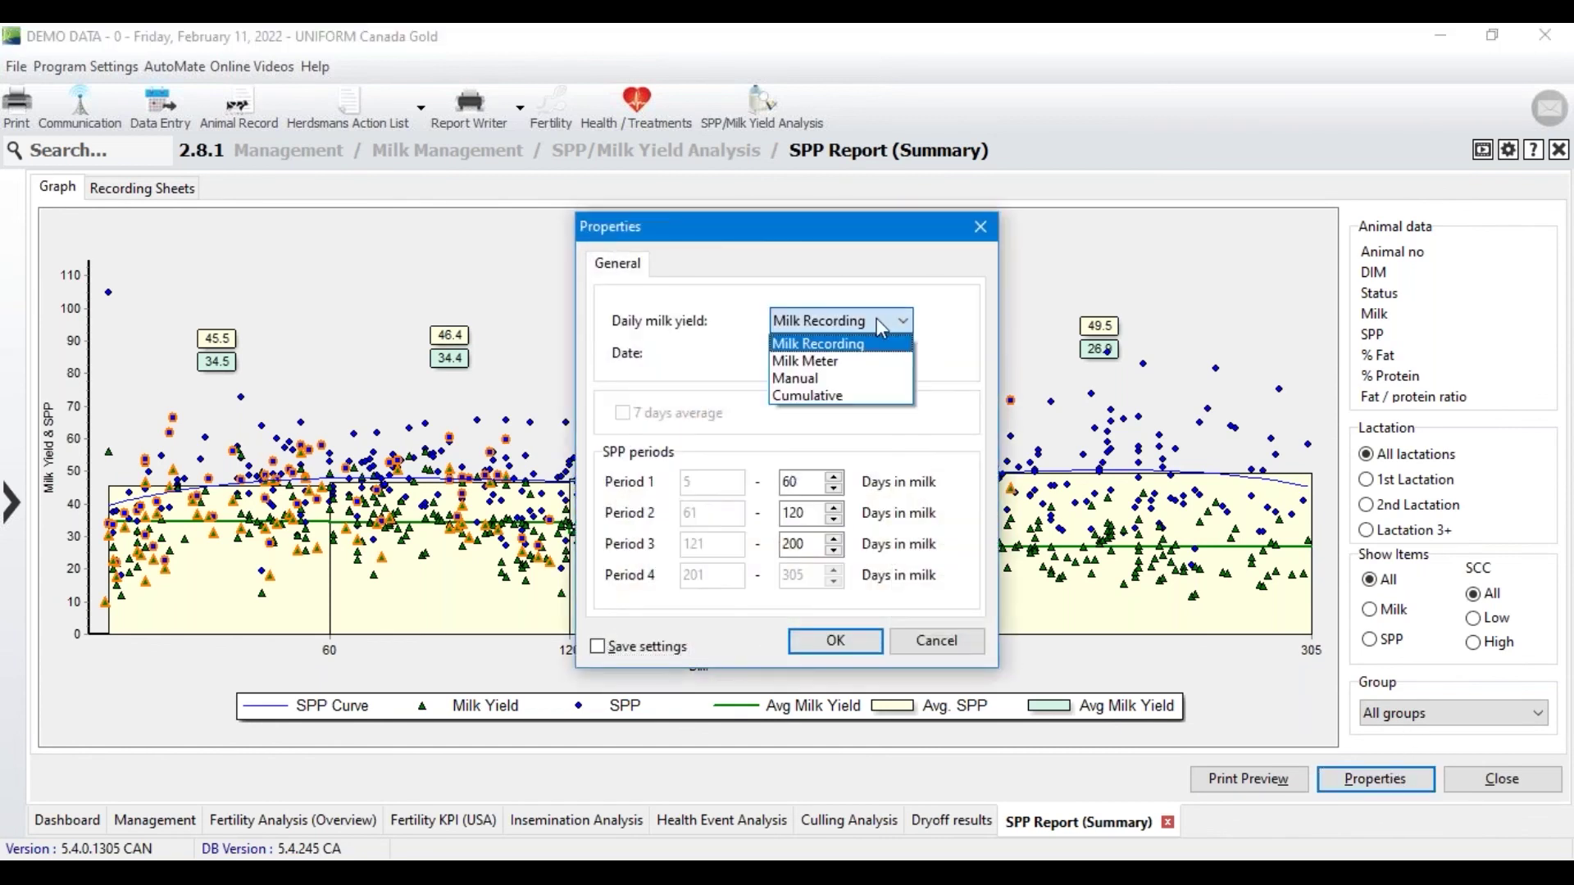
pyautogui.click(833, 361)
pyautogui.click(627, 416)
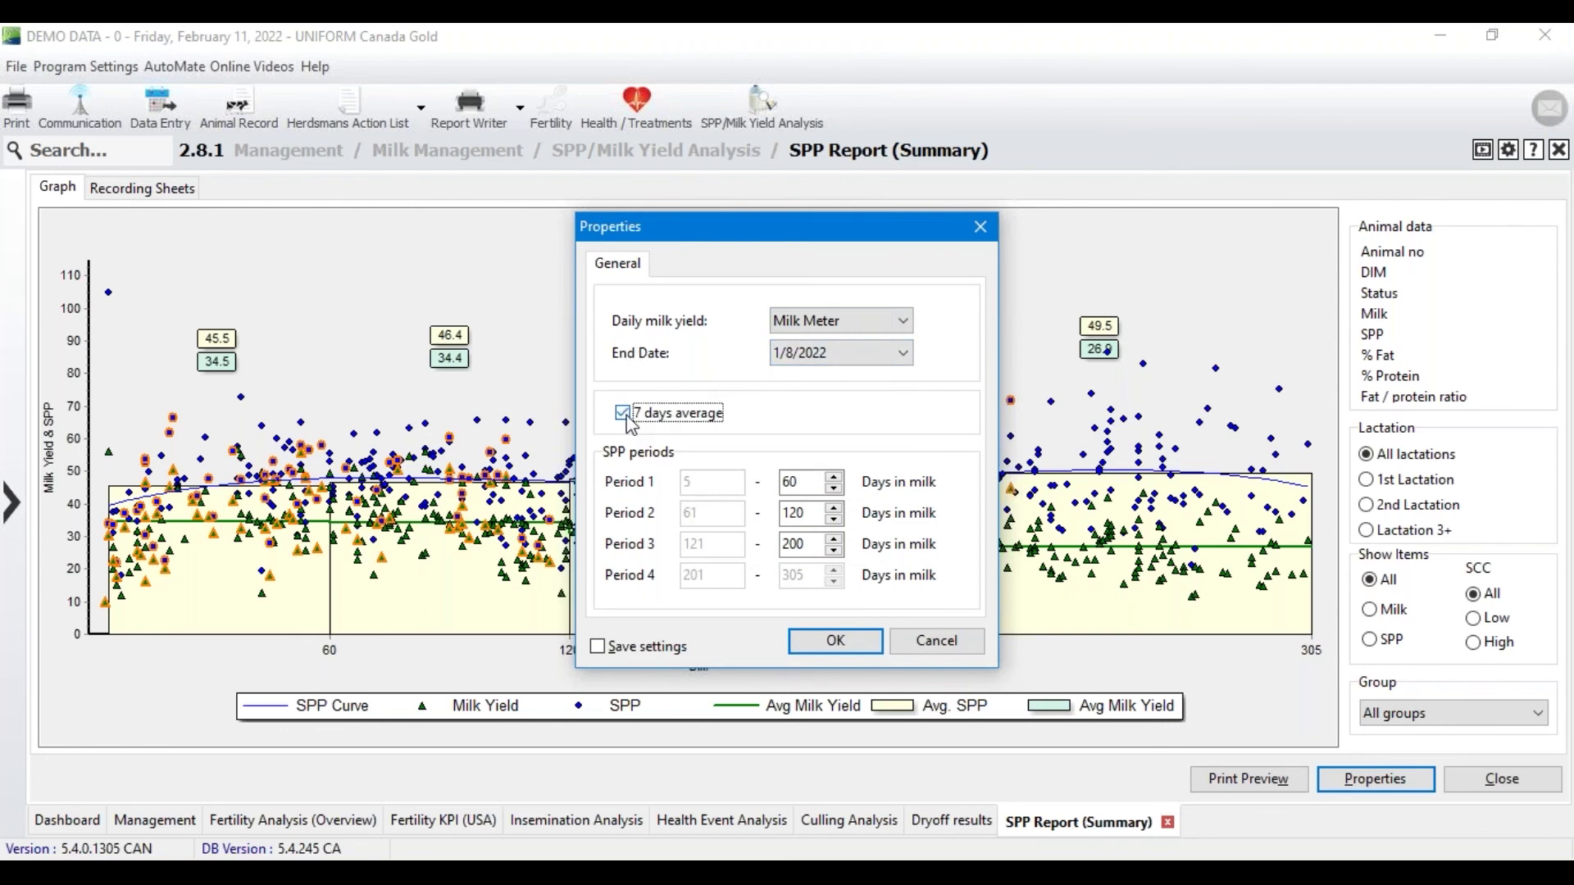
pyautogui.click(835, 641)
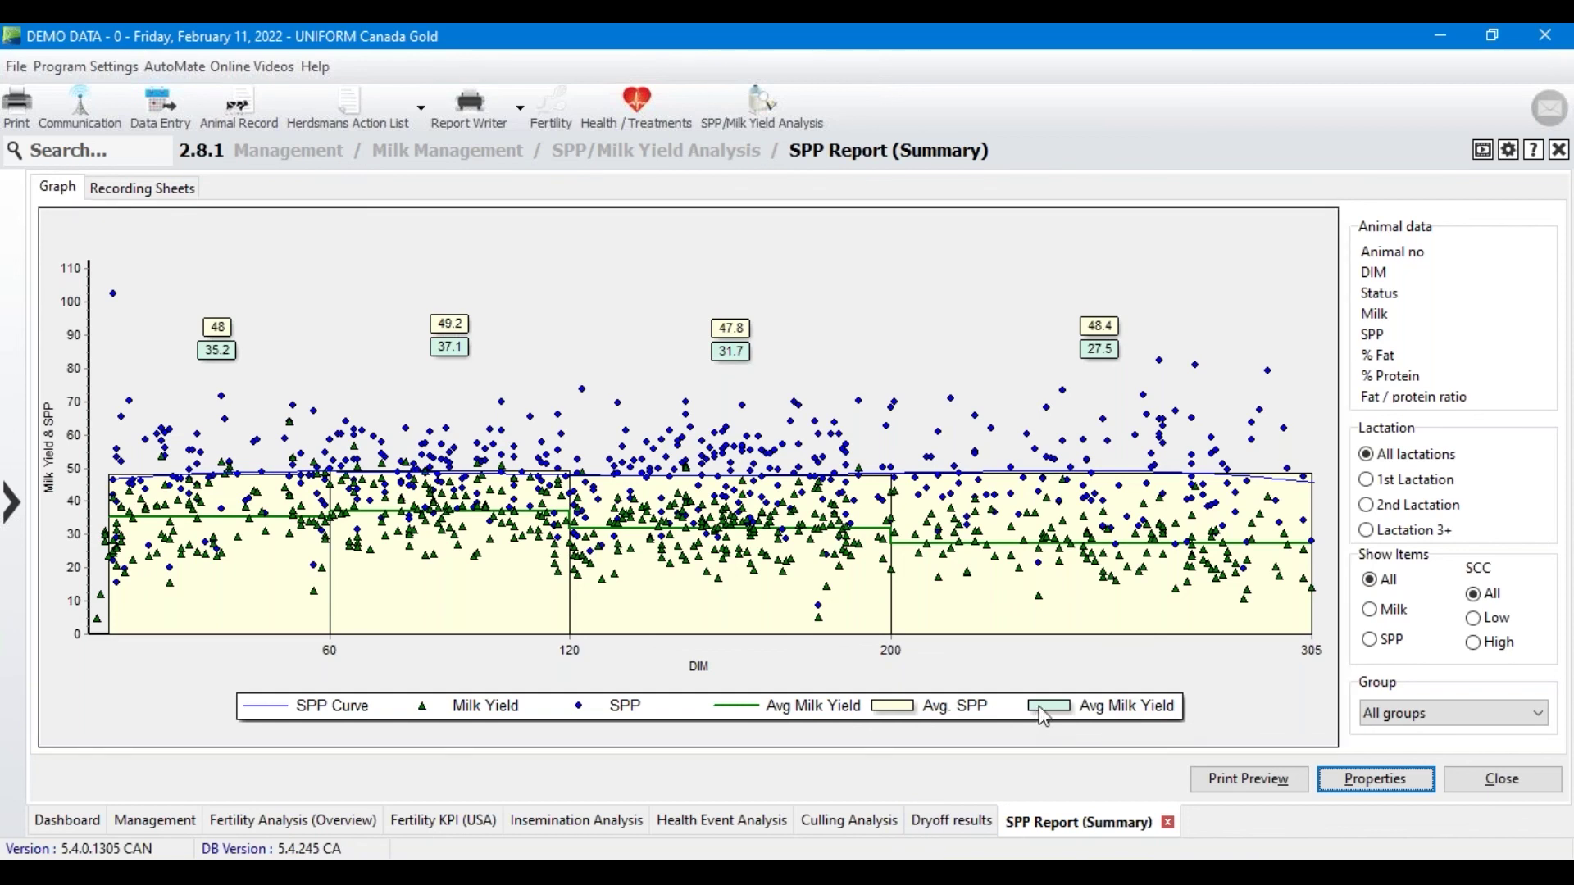
# Compare the SPP and milk yield curves for all lactations, 1st Lactation, 2nd Lactation and Lactation 3+, inspecting individual animals' points.
pyautogui.moveTo(942, 607)
pyautogui.moveTo(1288, 455)
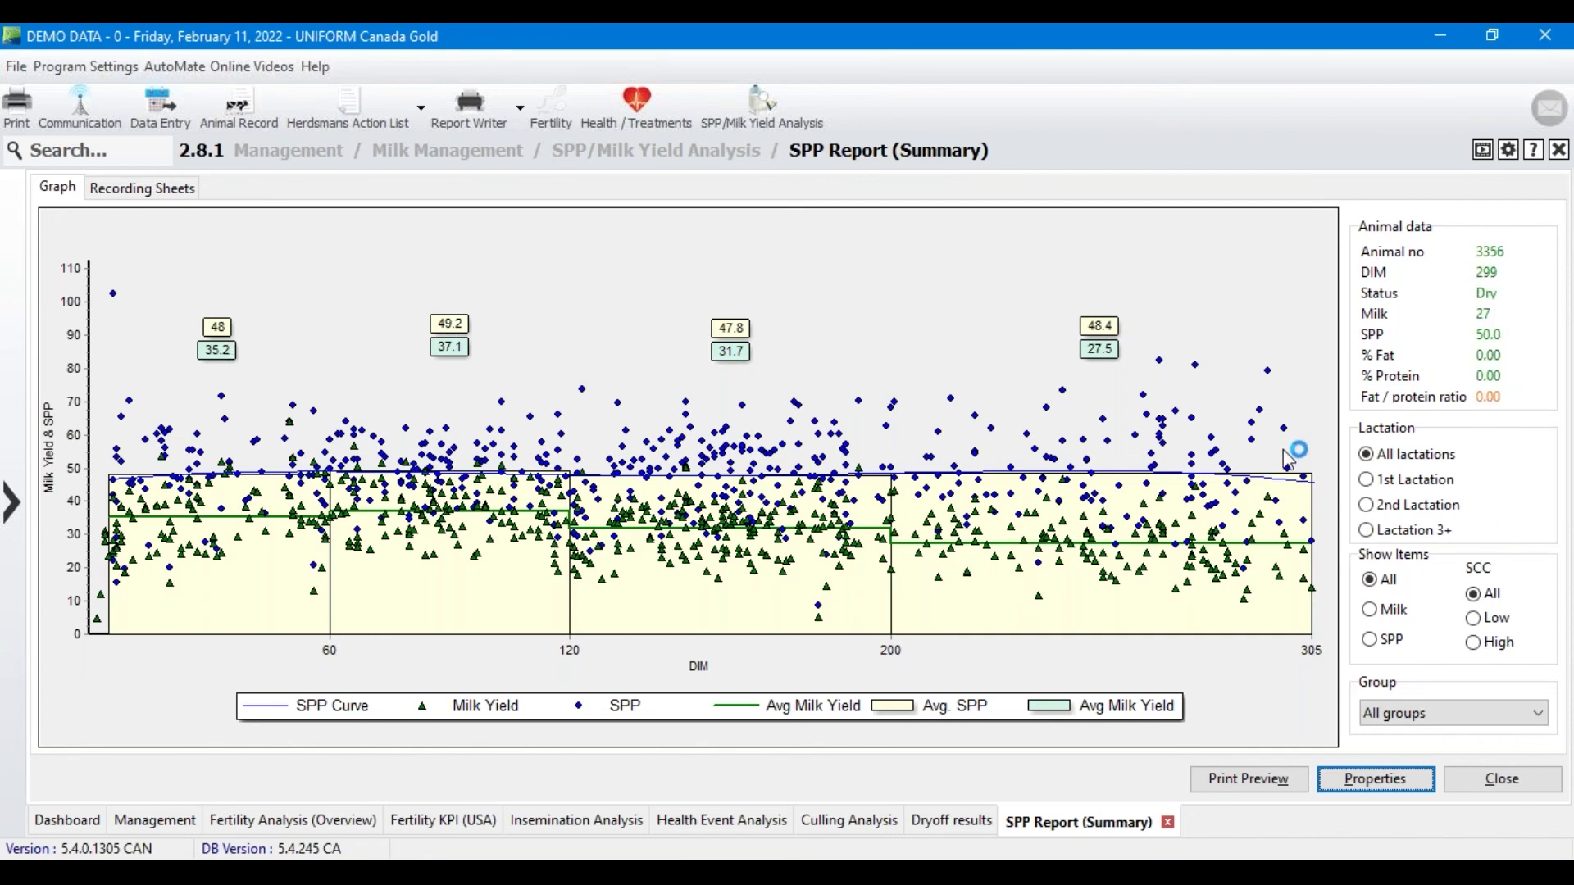
pyautogui.click(1376, 487)
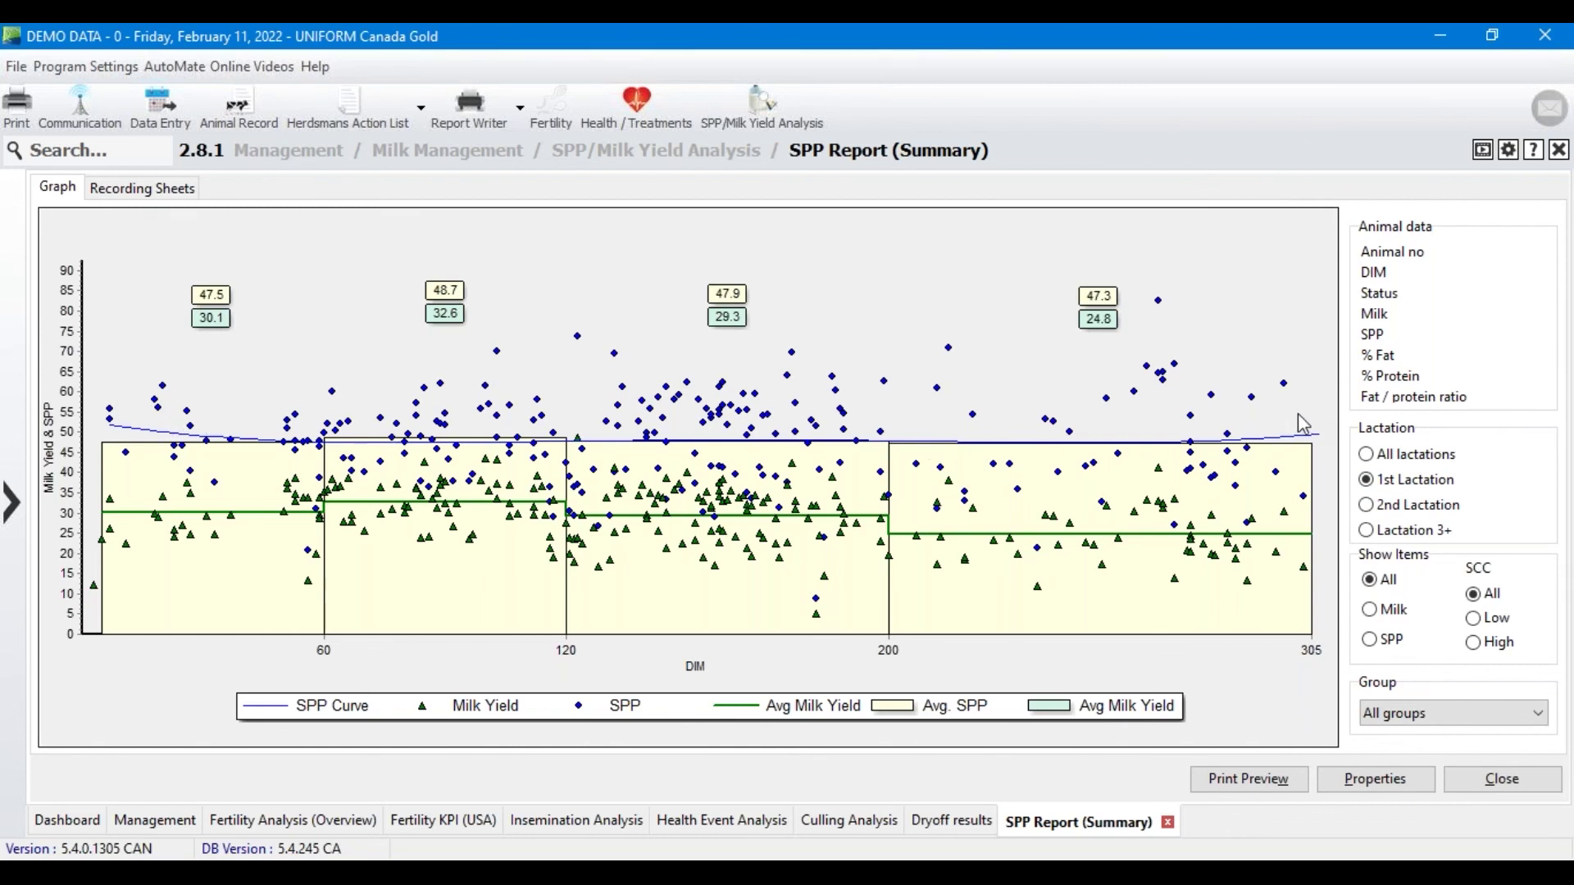
pyautogui.click(1382, 508)
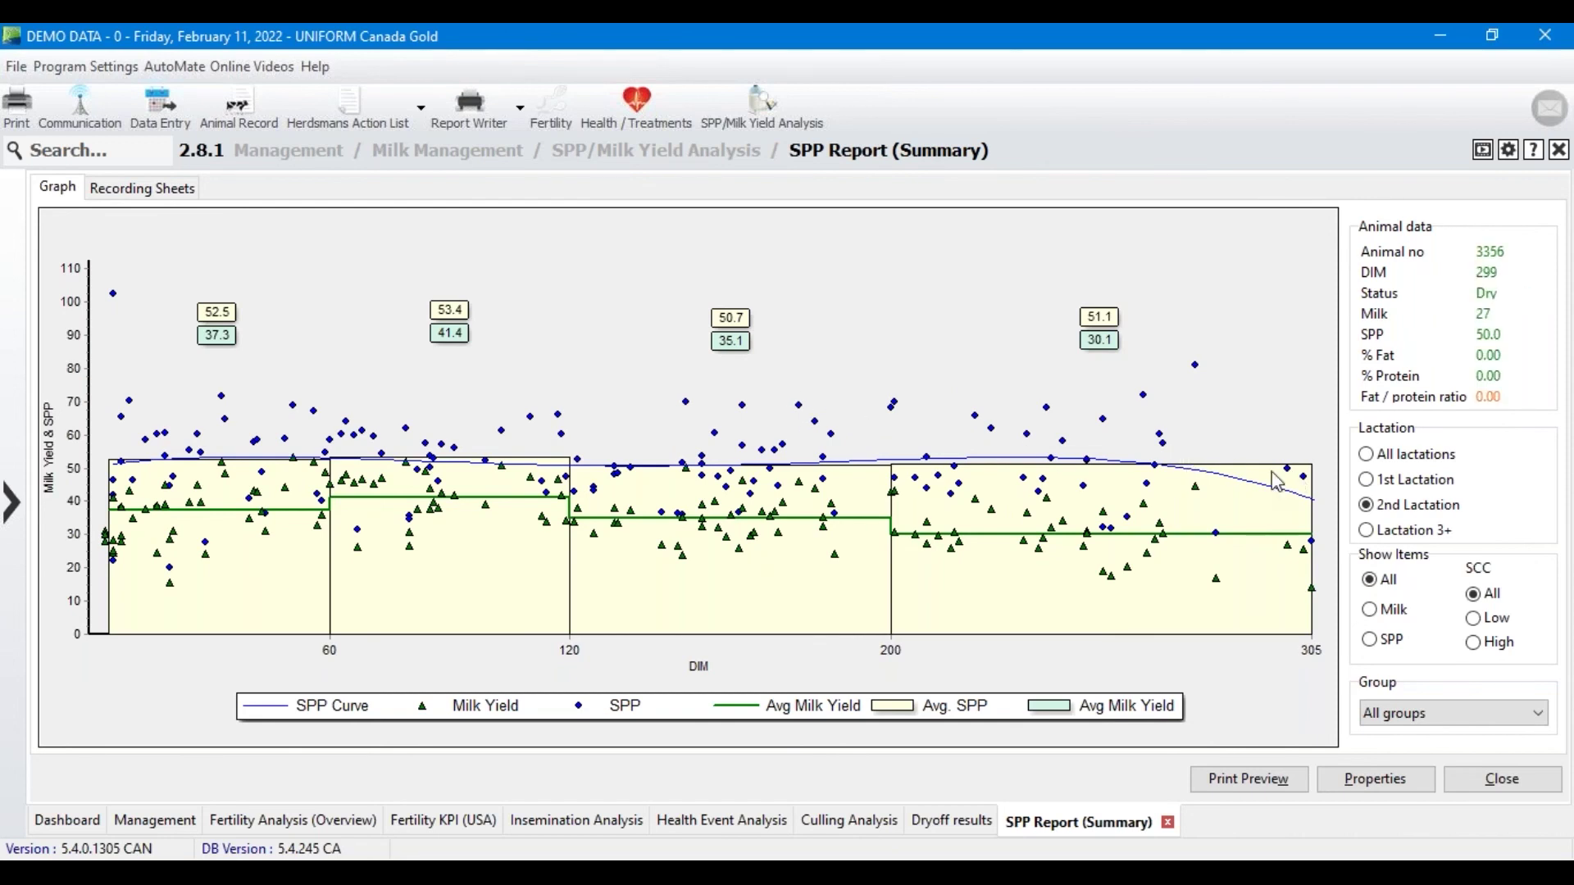
pyautogui.click(1365, 533)
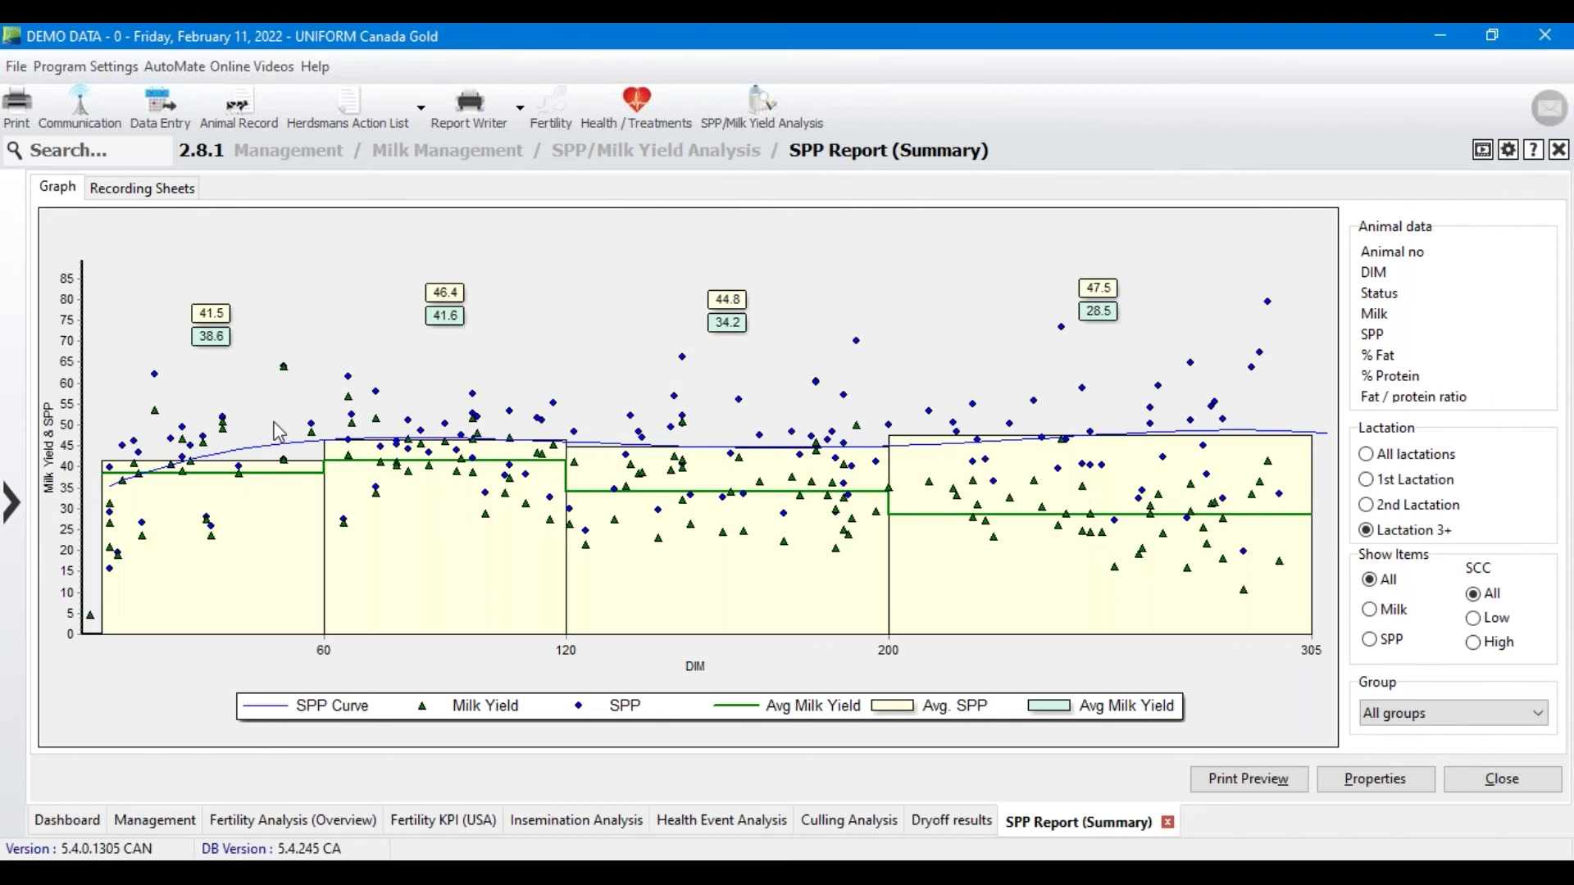
pyautogui.moveTo(137, 397)
pyautogui.moveTo(1255, 350)
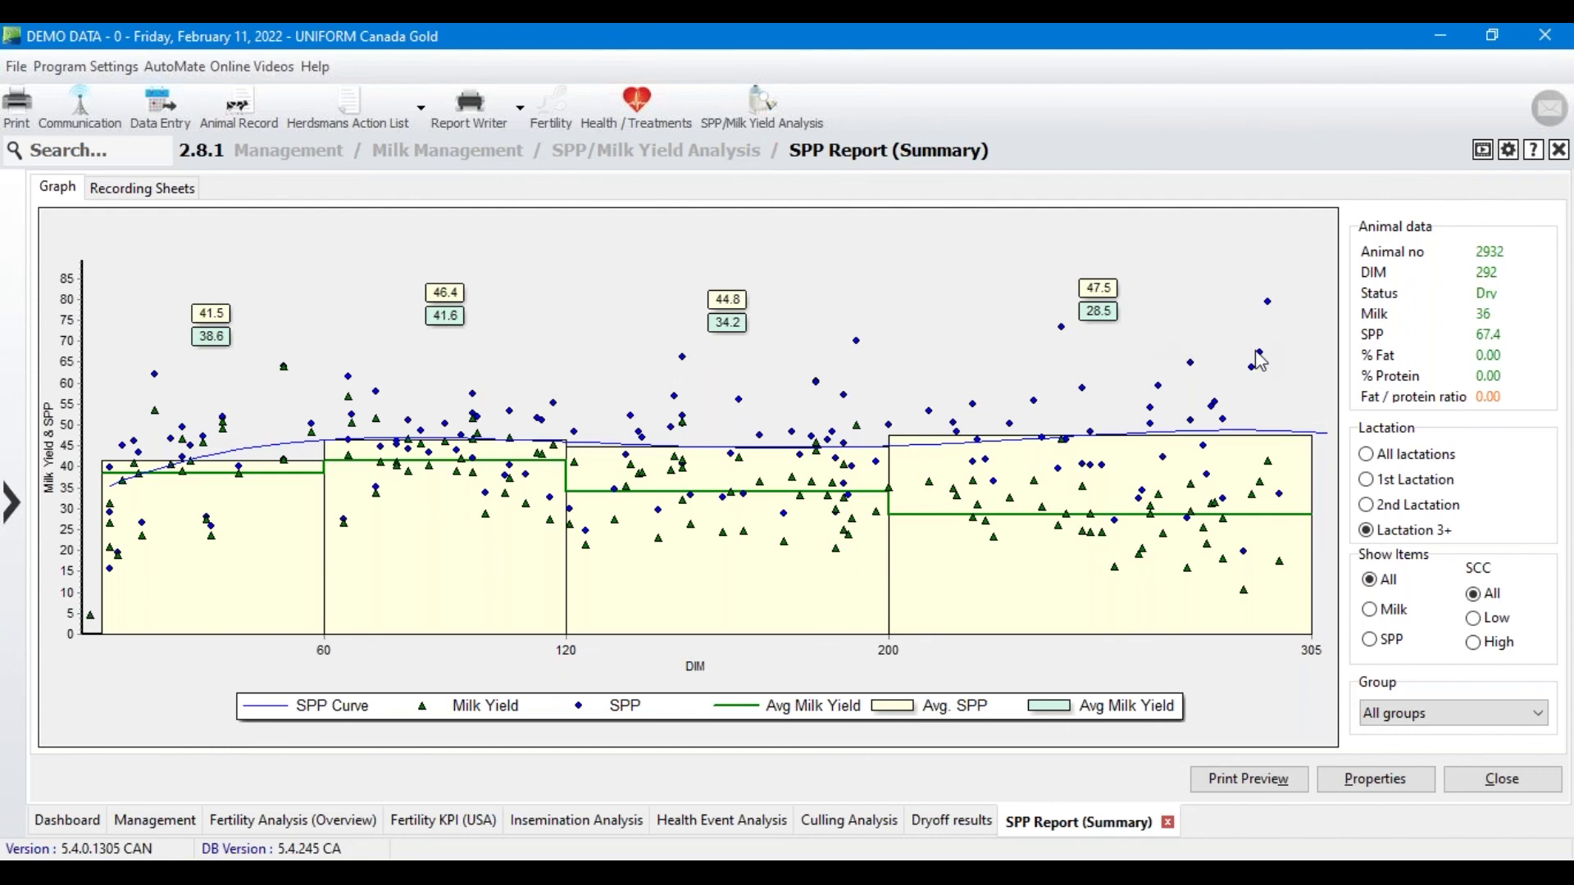